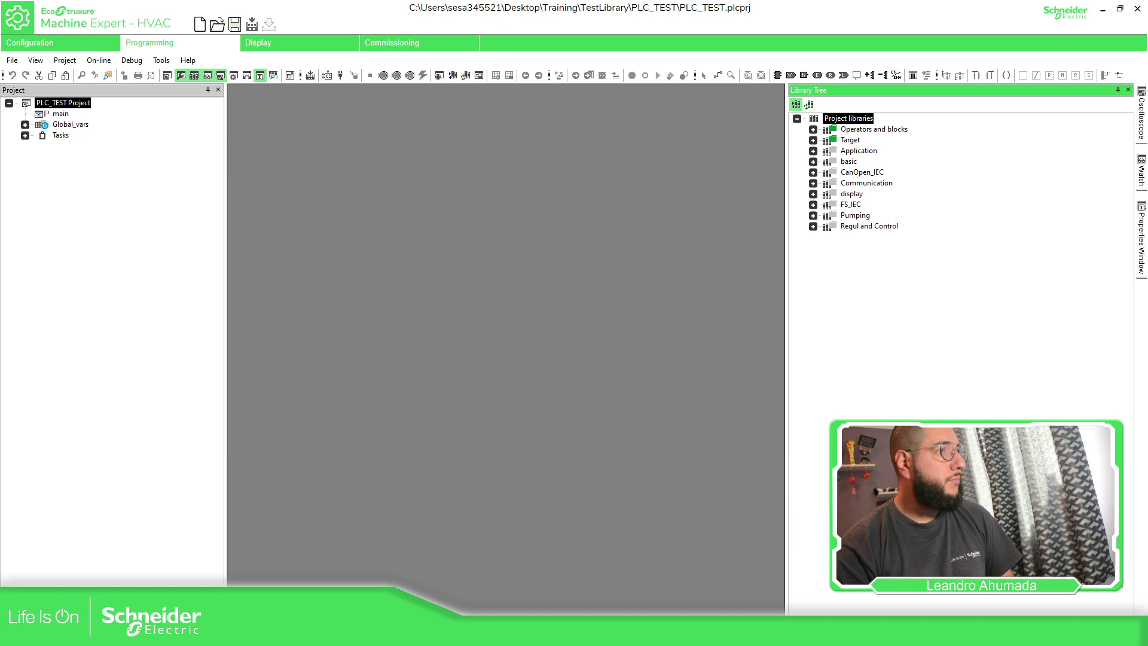
Add MyLibrary.plclib from the TestLibrary folder to the project library list
drag(865, 134, 569, 134)
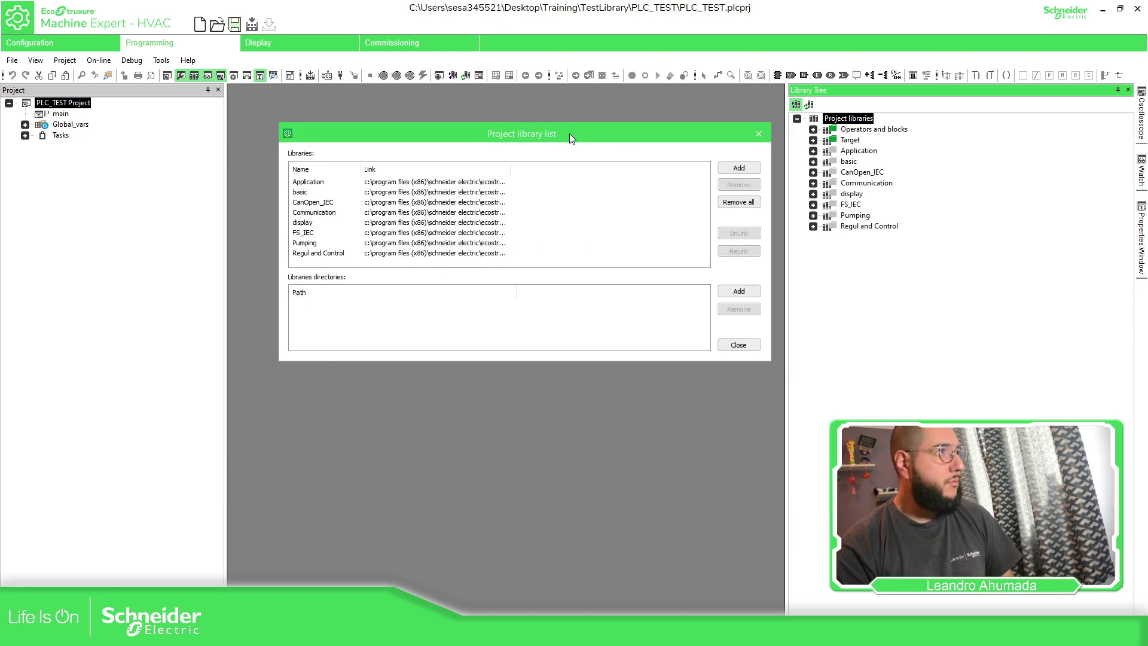
click(739, 168)
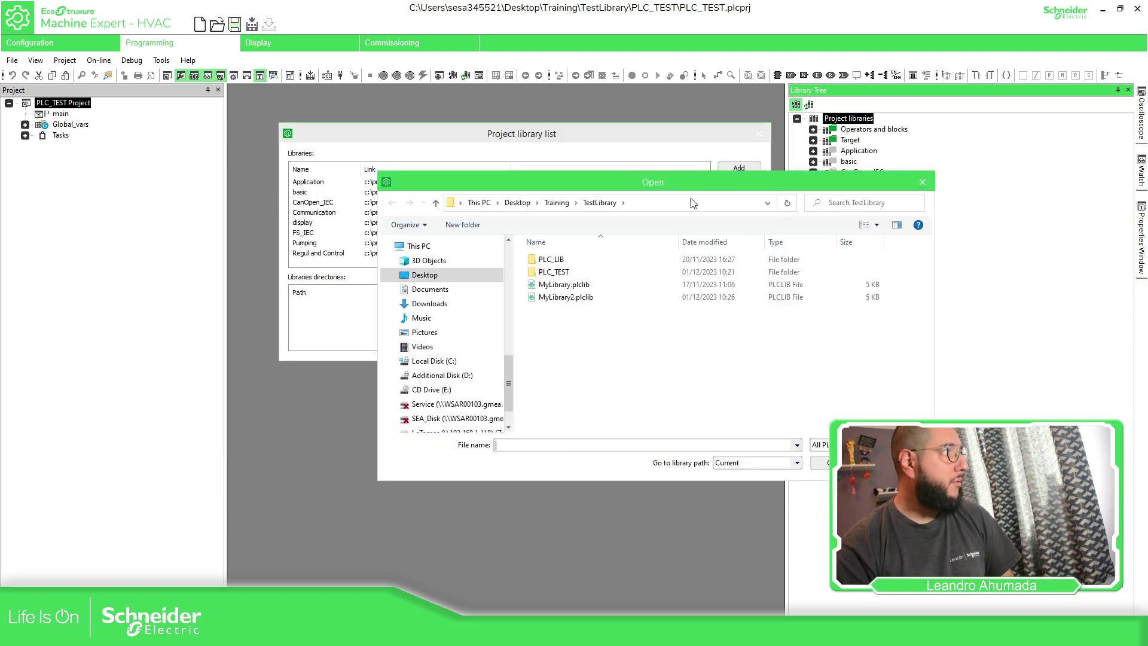
click(590, 284)
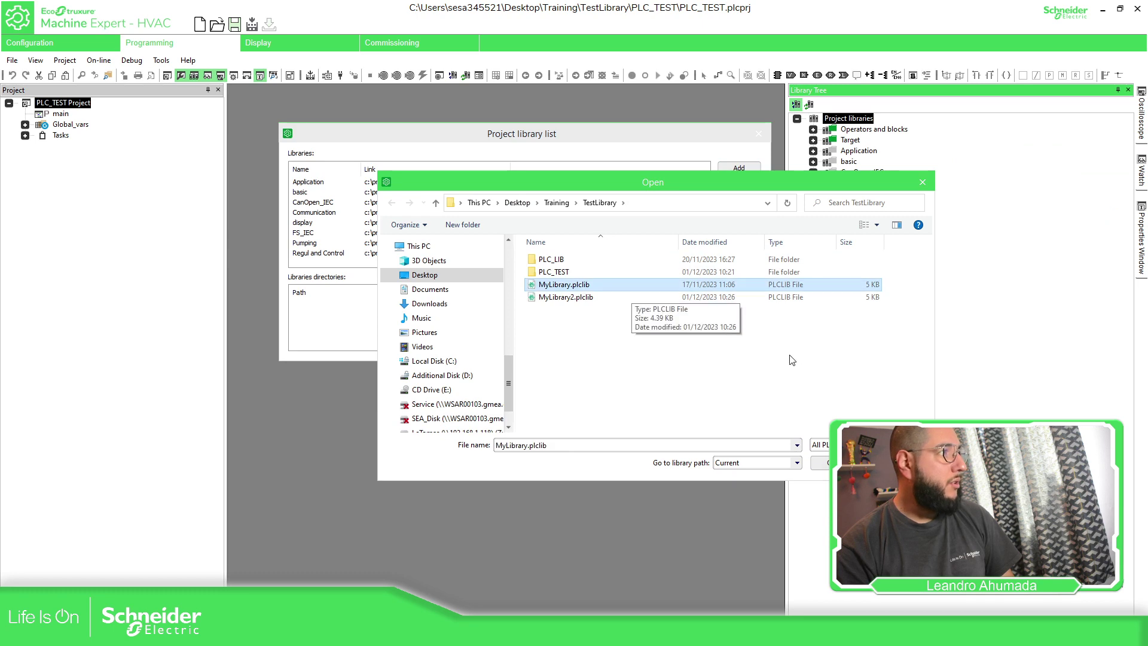
double_click(628, 285)
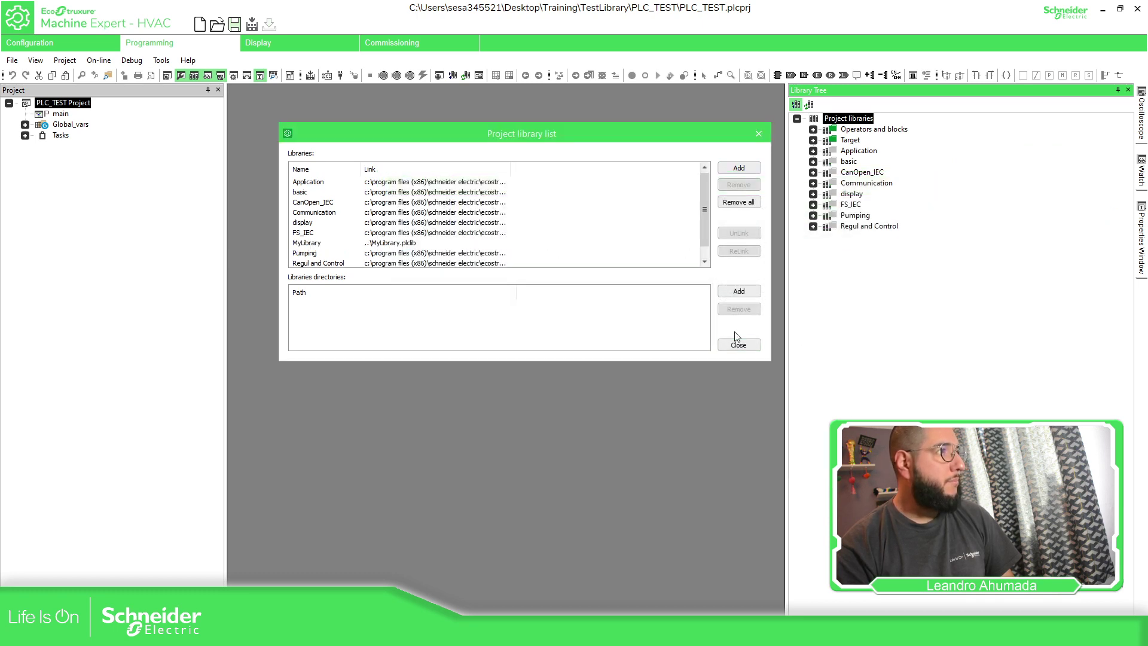
click(742, 349)
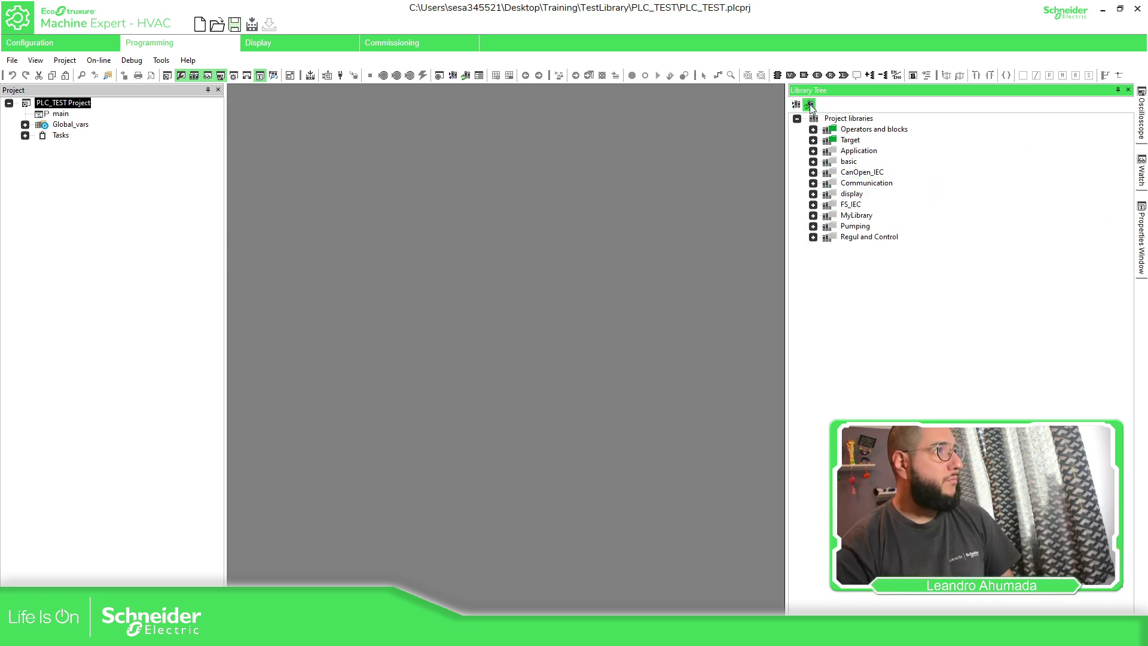
Expand MyLibrary with its F_Motor and Old folders in the library tree to examine their contents
click(813, 216)
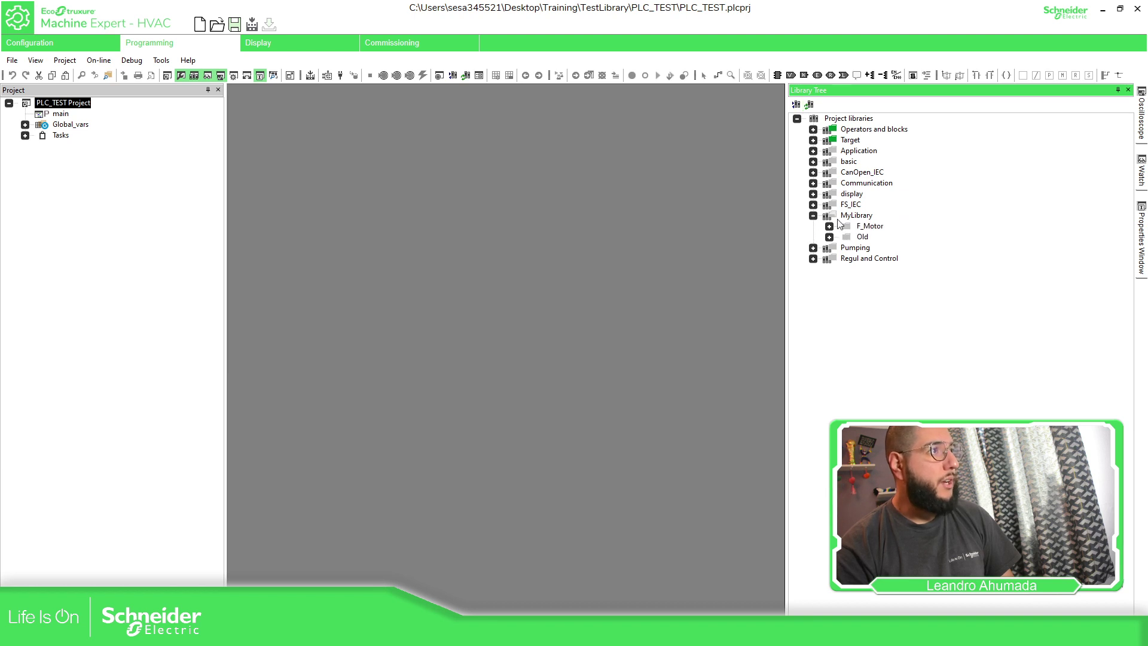
click(829, 226)
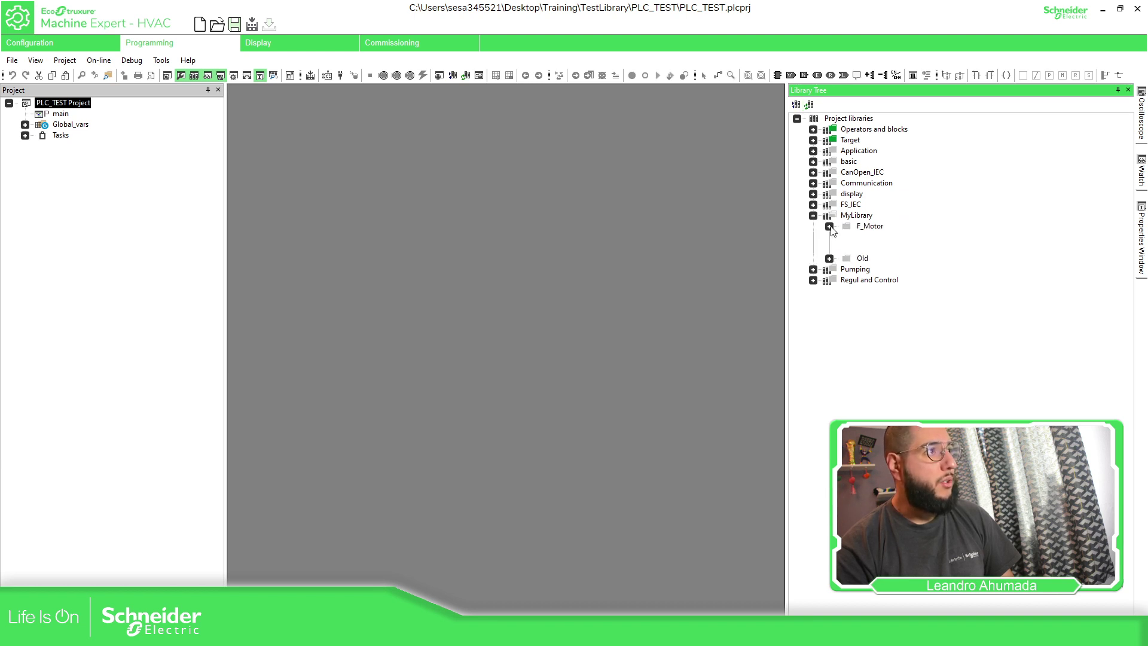
click(829, 259)
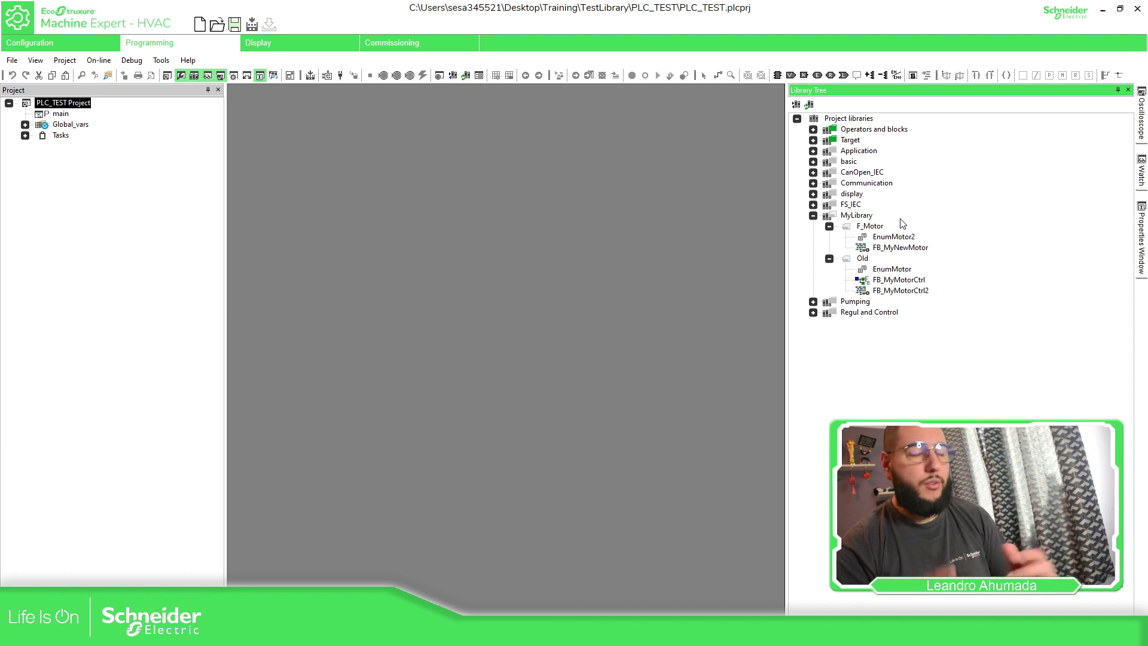
Refresh the project libraries and examine the MyLibrary link in the project library list
click(809, 105)
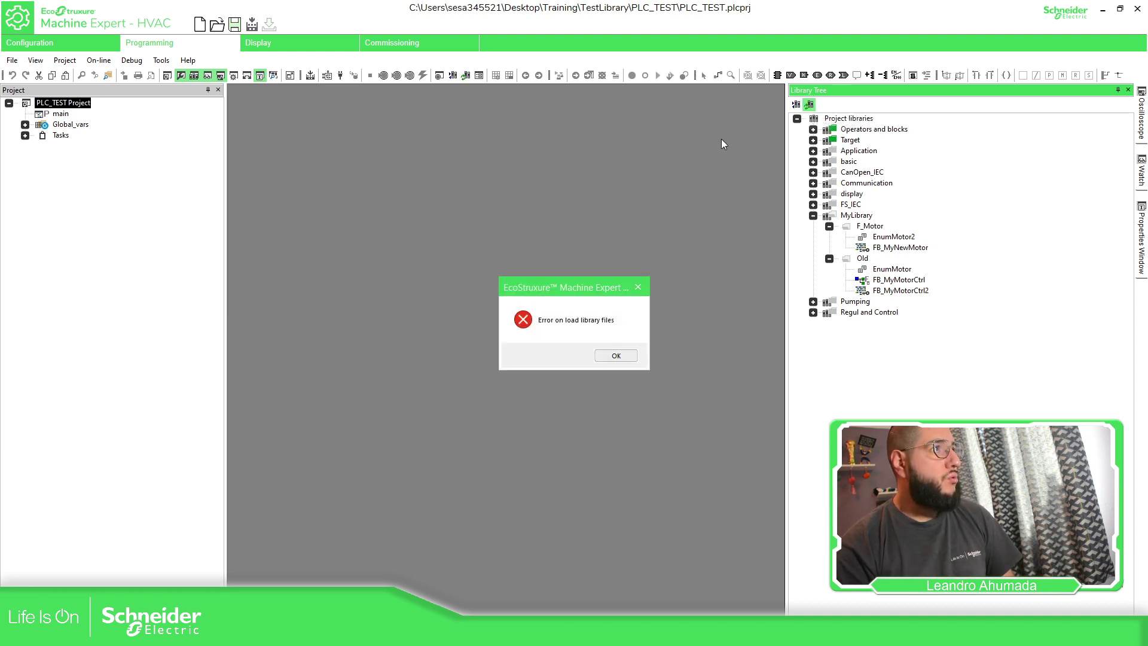
click(621, 359)
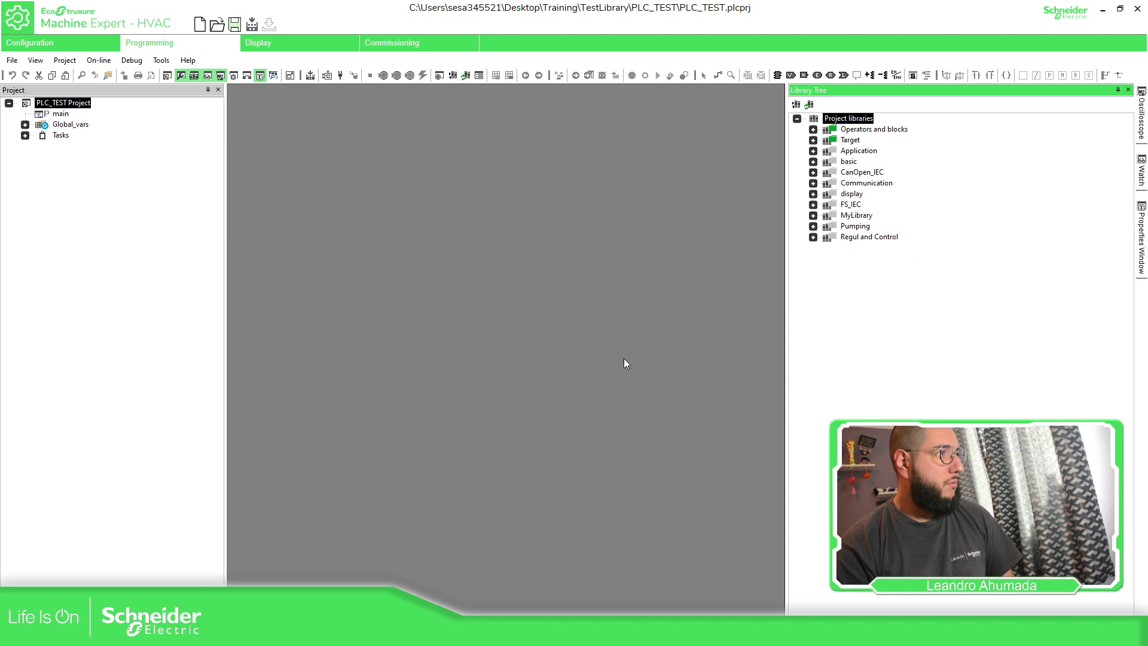
click(795, 104)
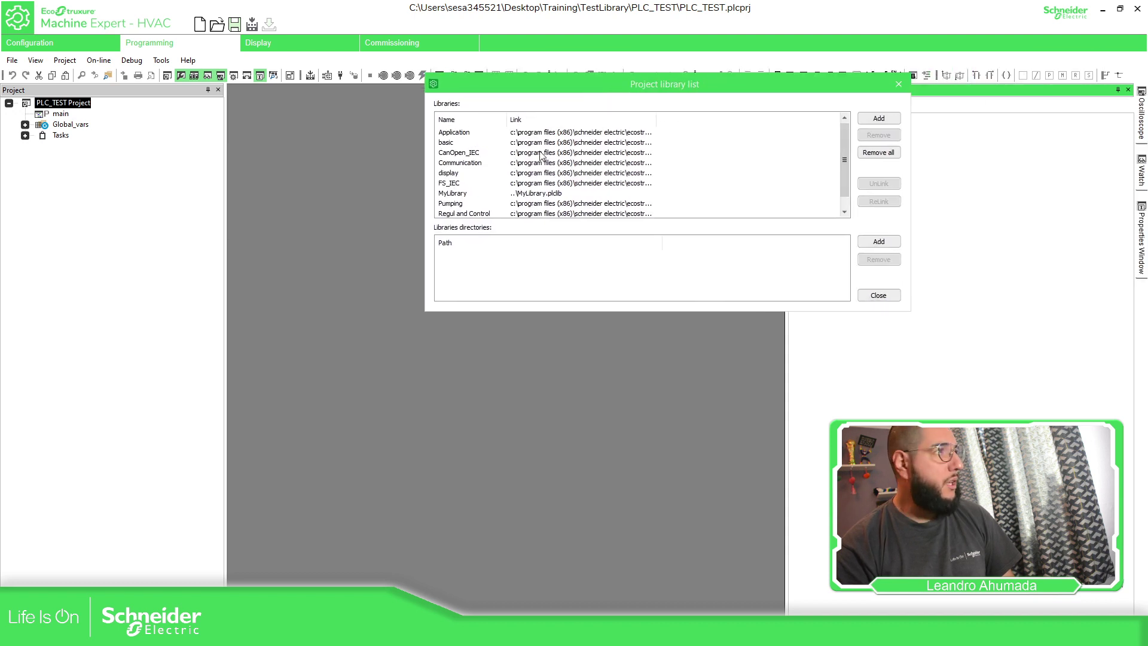
scroll(501, 183, up, 1)
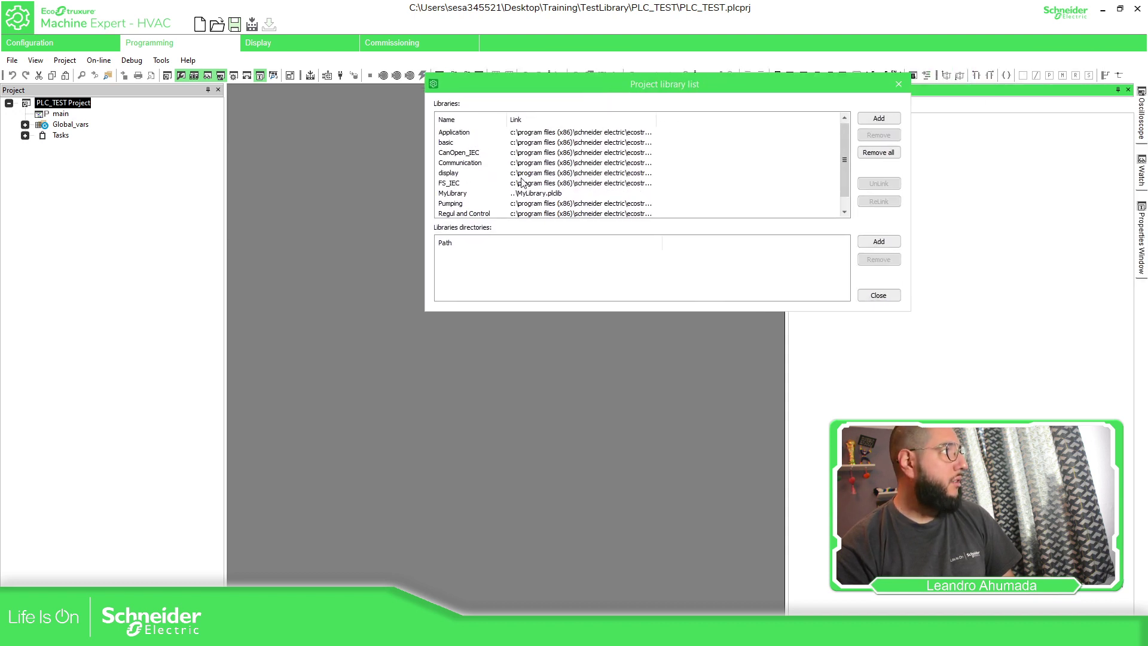
scroll(522, 182, down, 1)
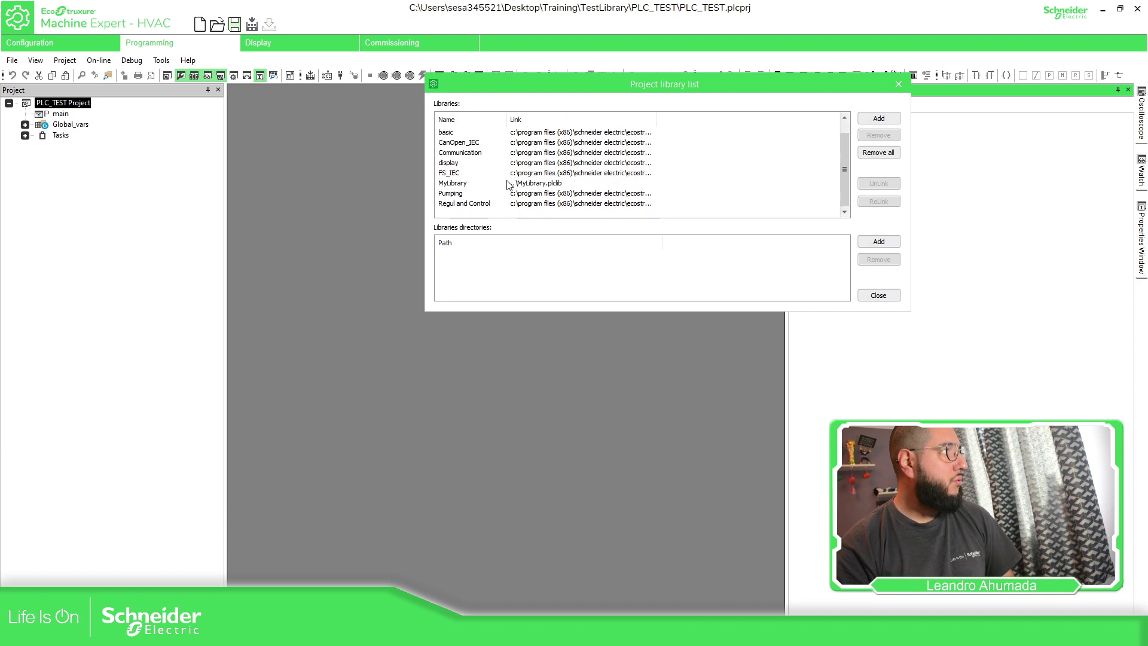
click(898, 83)
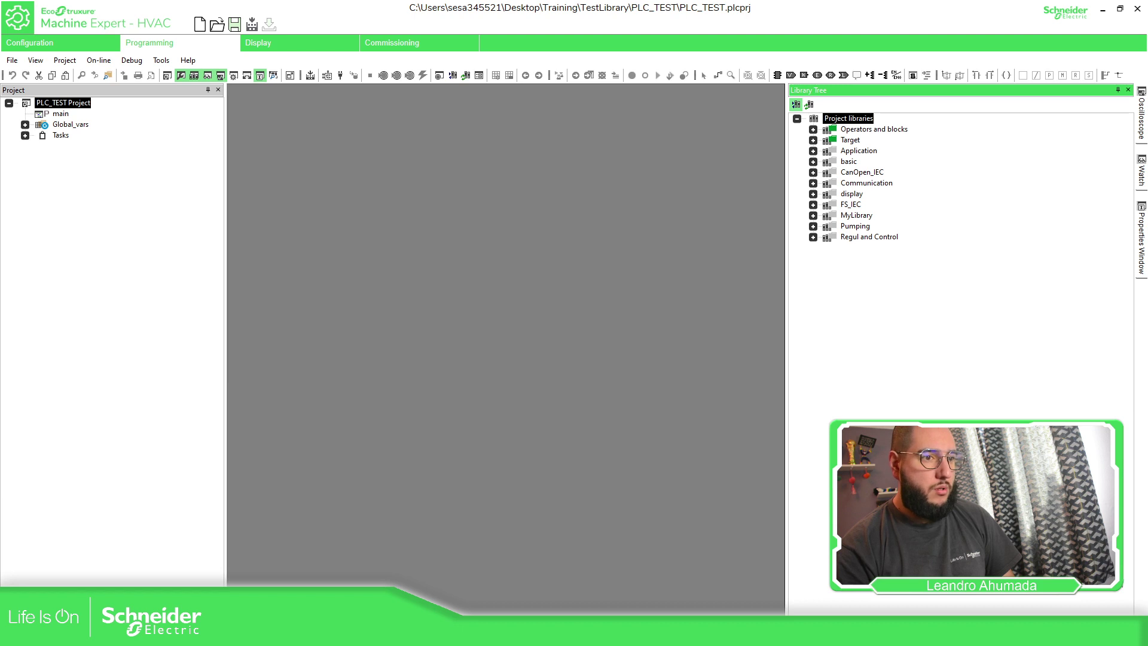
Remove MyLibrary from the project library list and close the list
click(242, 225)
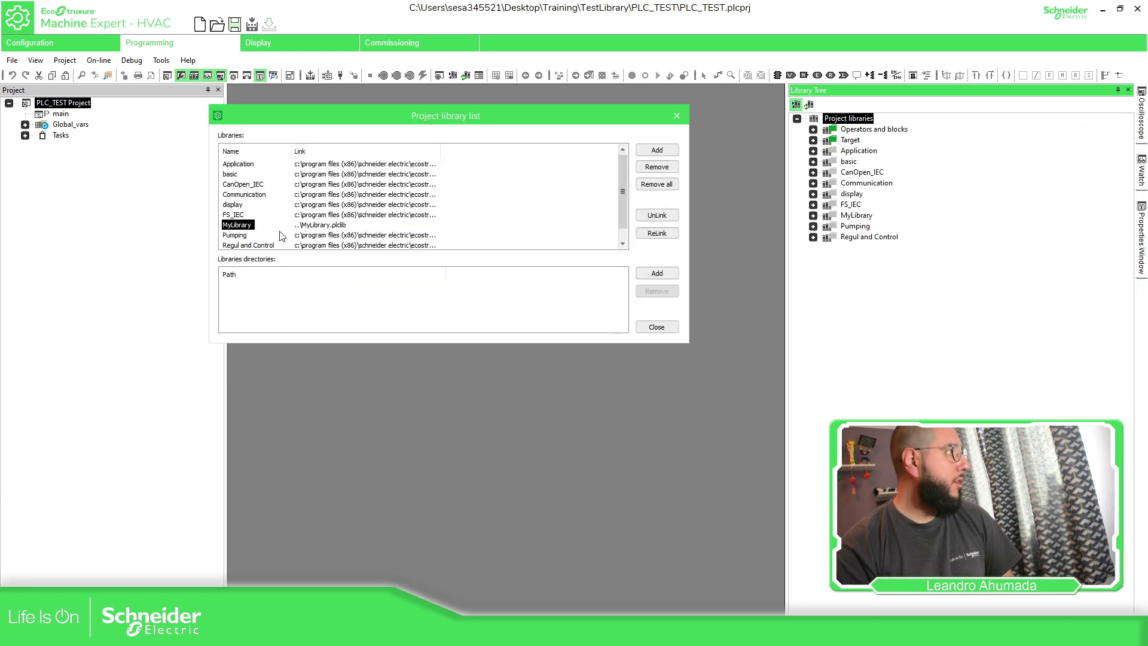
click(671, 166)
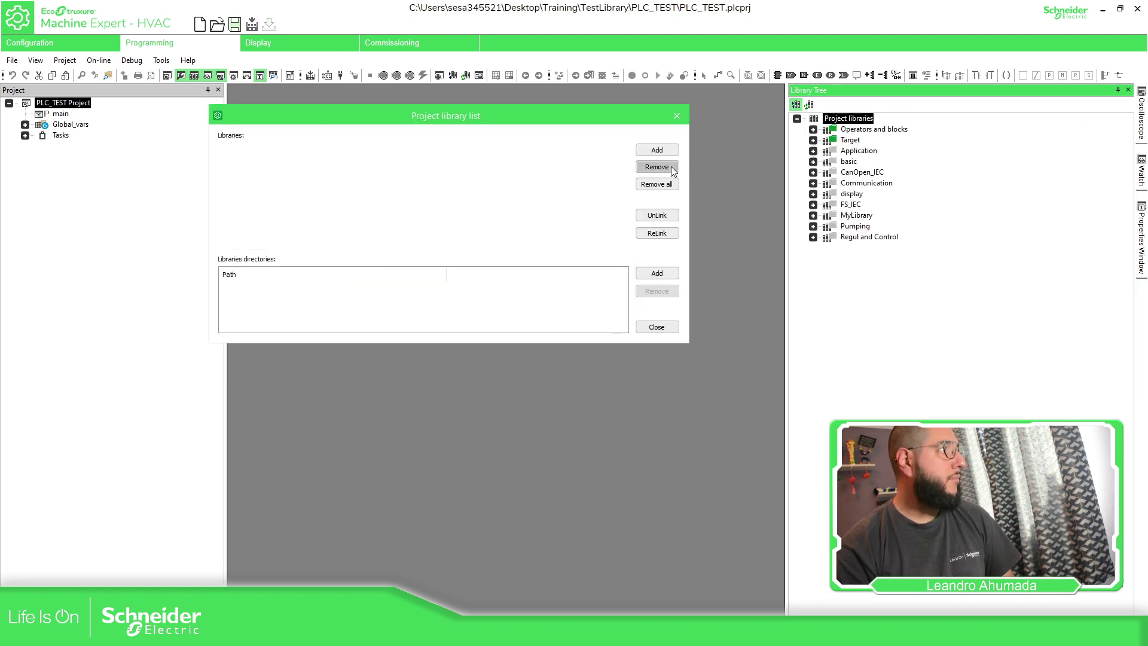
click(676, 115)
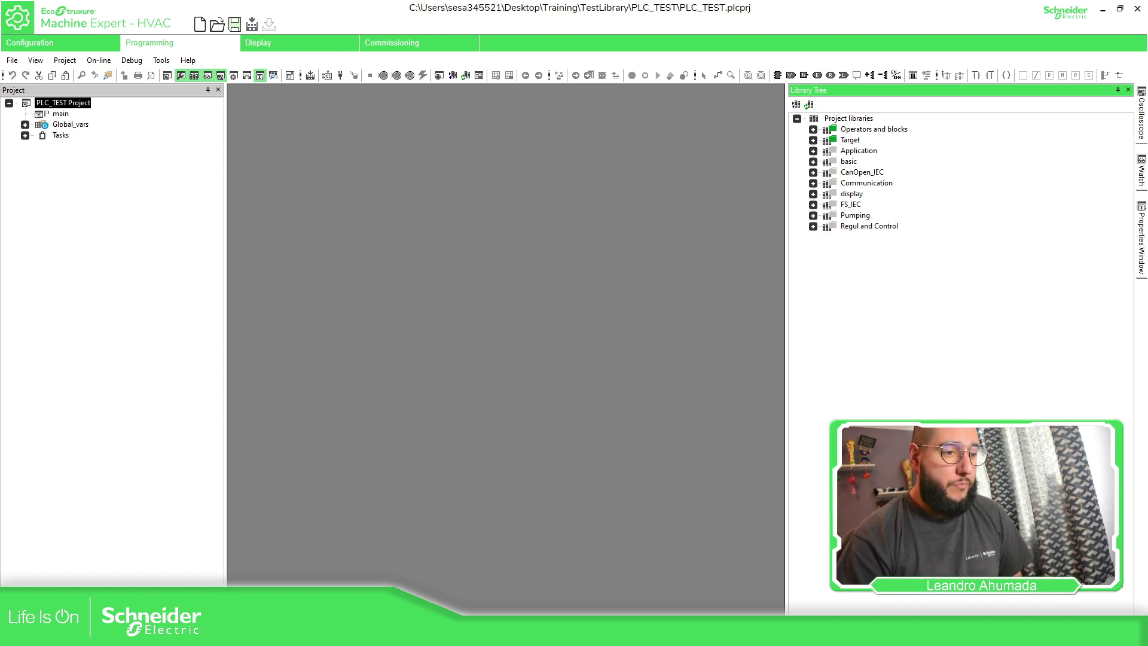
Switch to File Explorer and duplicate MyLibrary.plclib within the TestLibrary folder
key(alt+Tab)
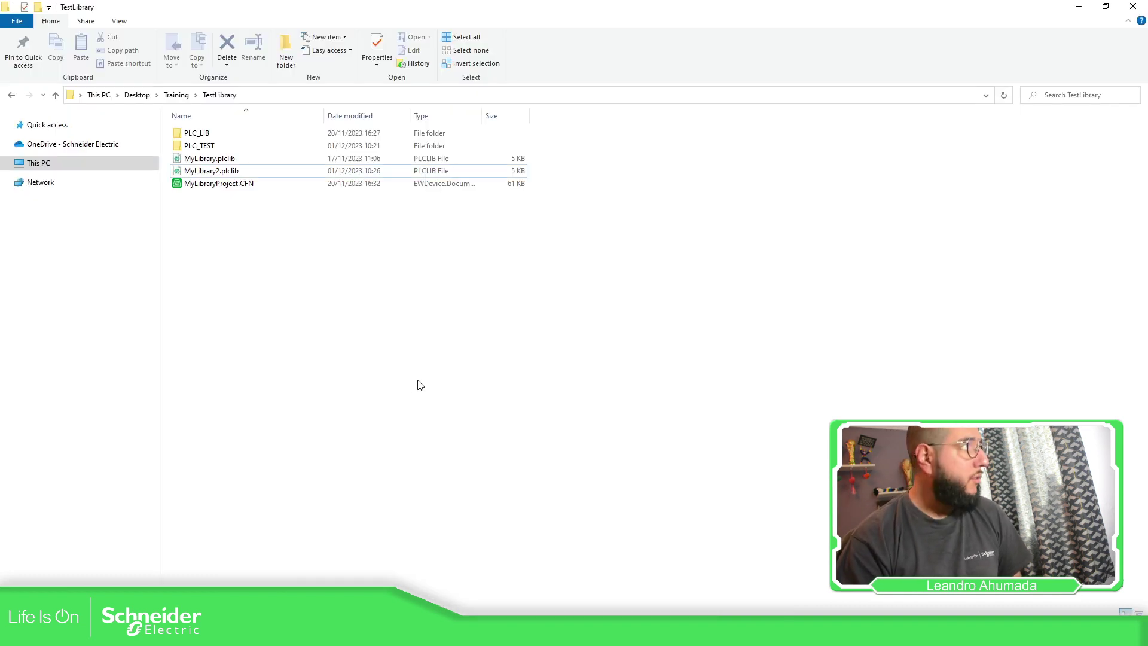
right_click(231, 161)
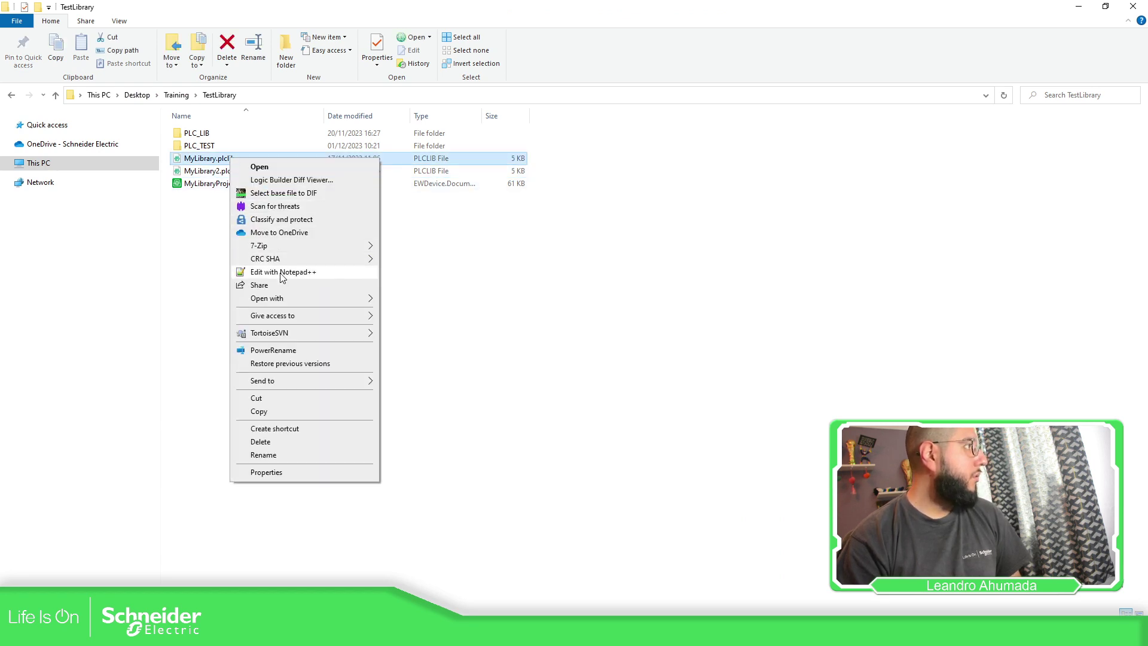
click(265, 412)
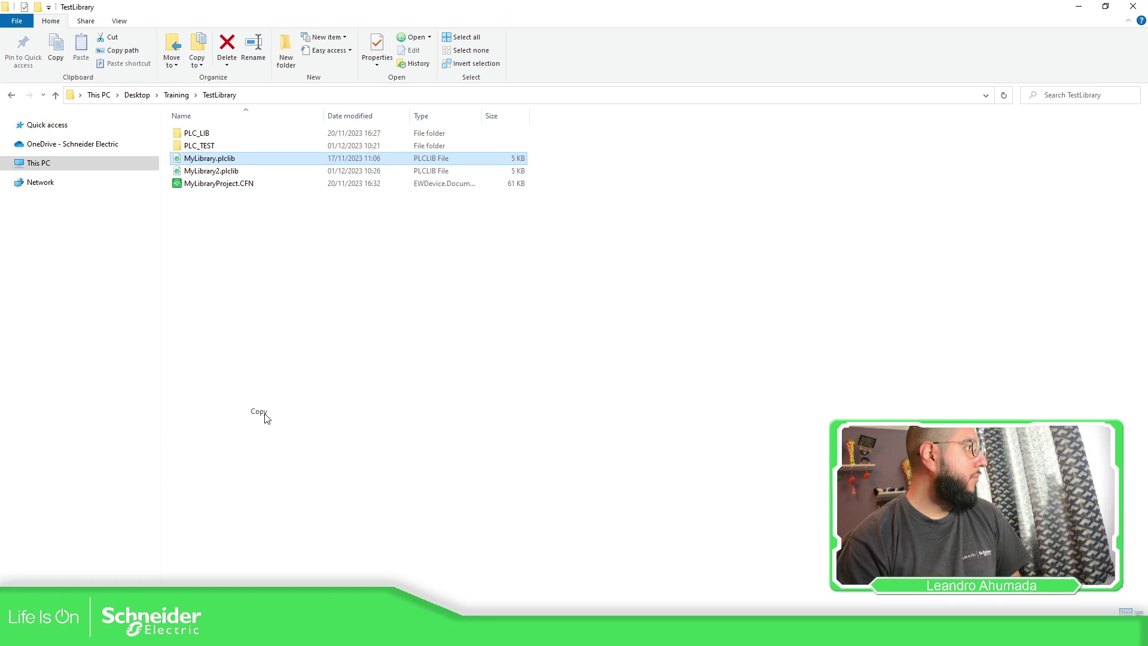
right_click(245, 254)
click(292, 335)
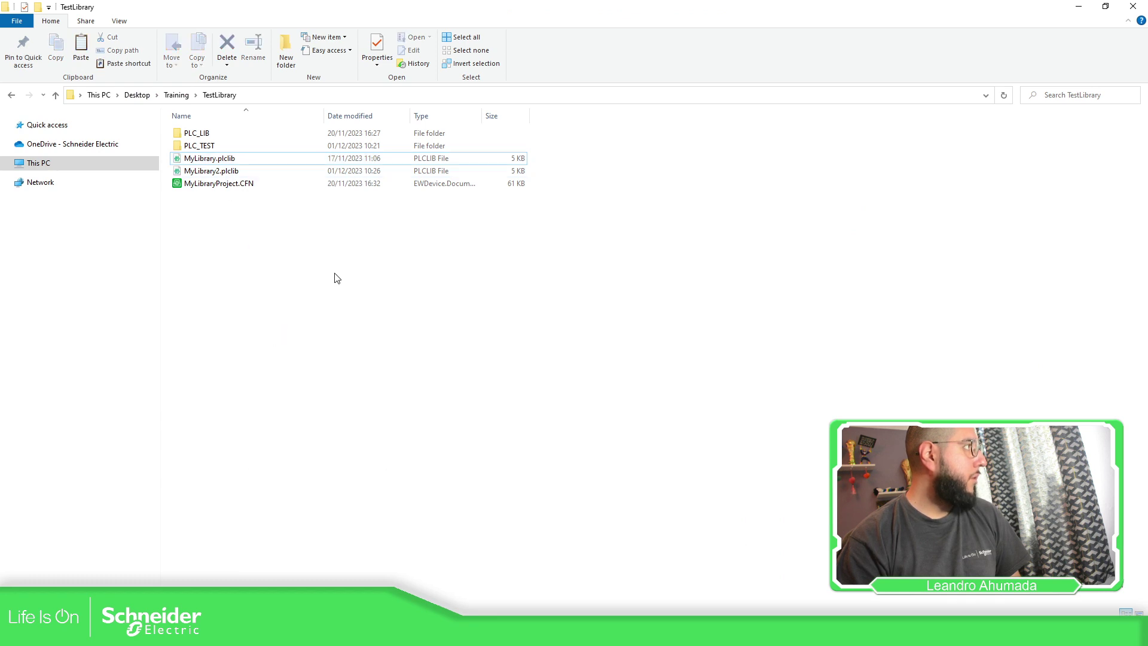
Rename the copied library file to MyLibrary3.plclib
click(213, 159)
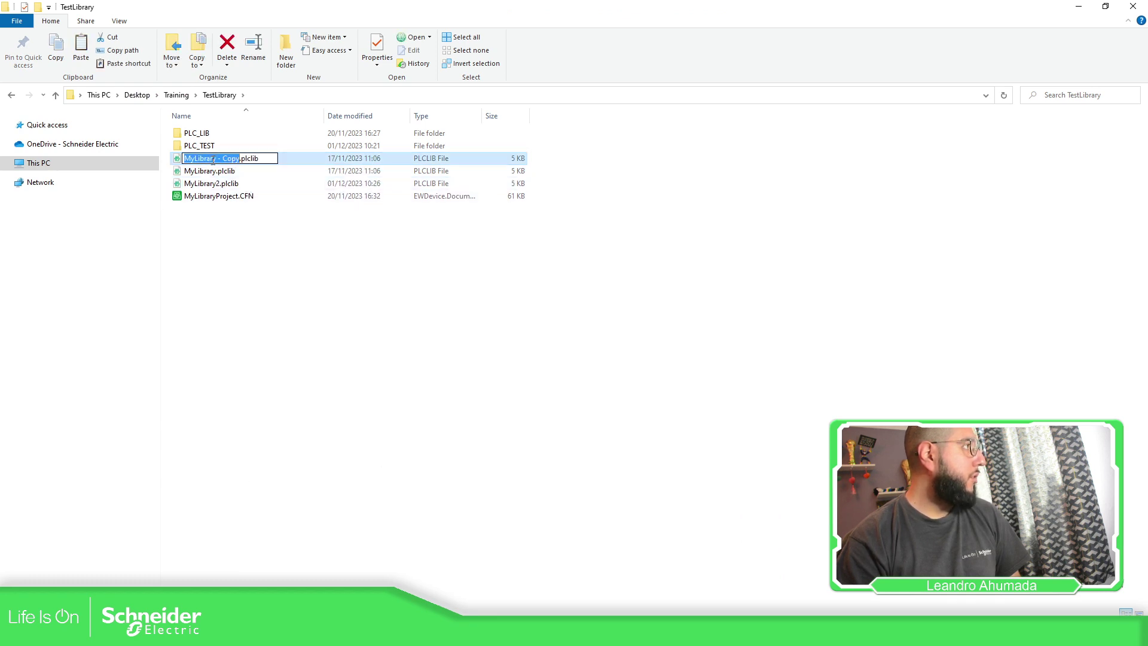
drag(217, 159, 238, 159)
text(3)
key(Return)
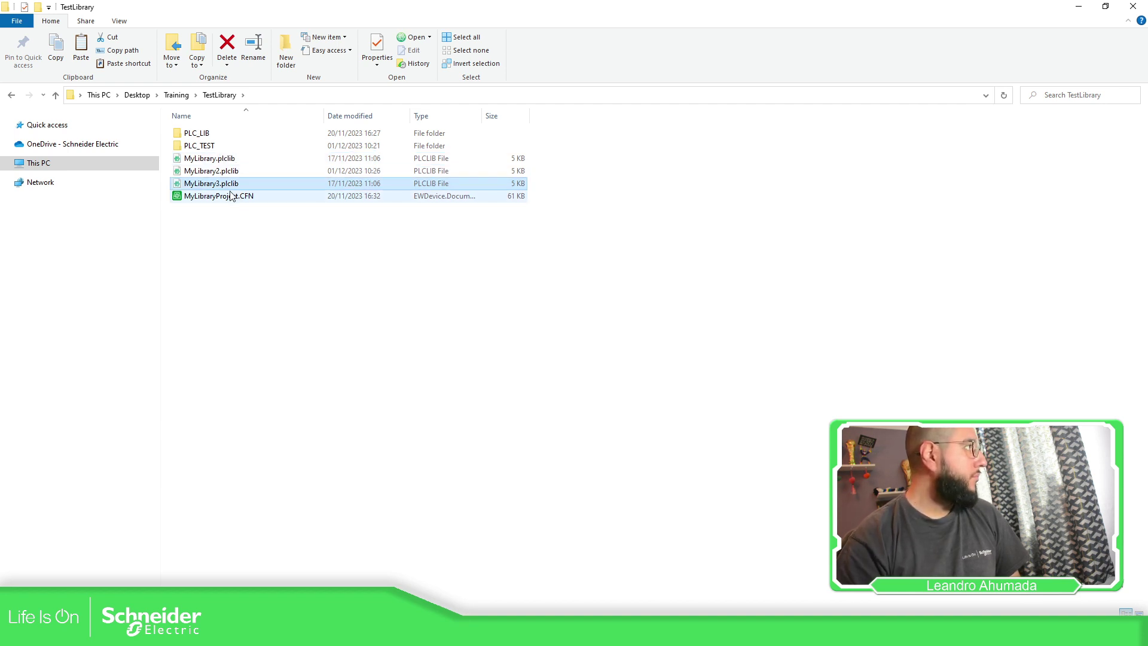
Open MyLibrary3.plclib in the Atom text editor
right_click(231, 183)
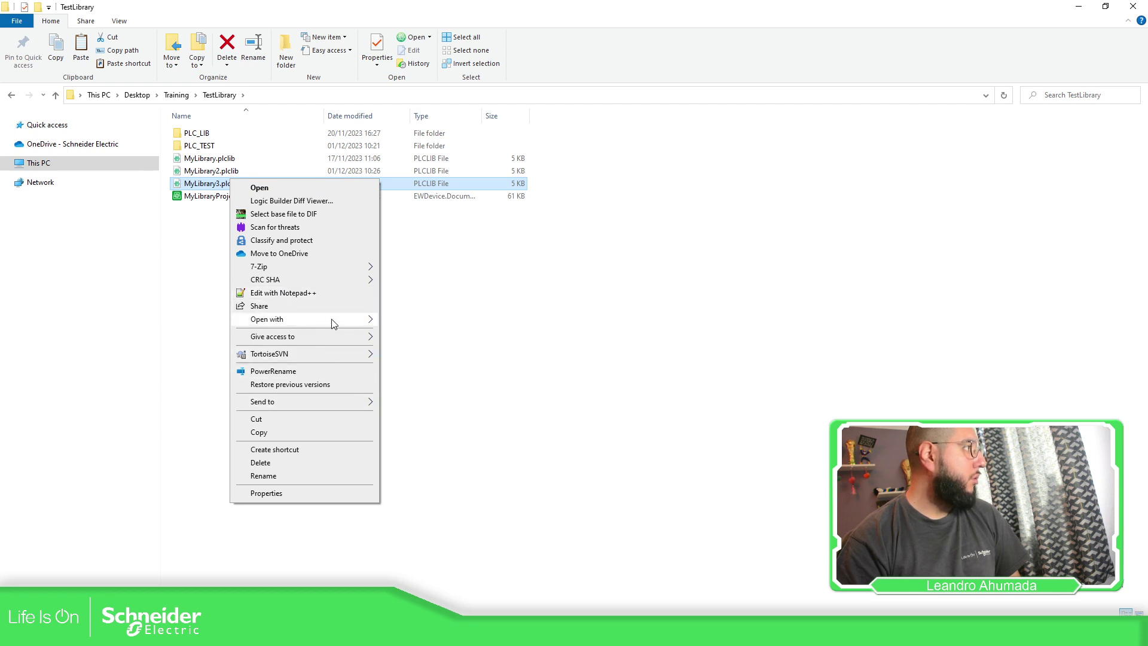
mouse_move(333, 323)
click(395, 318)
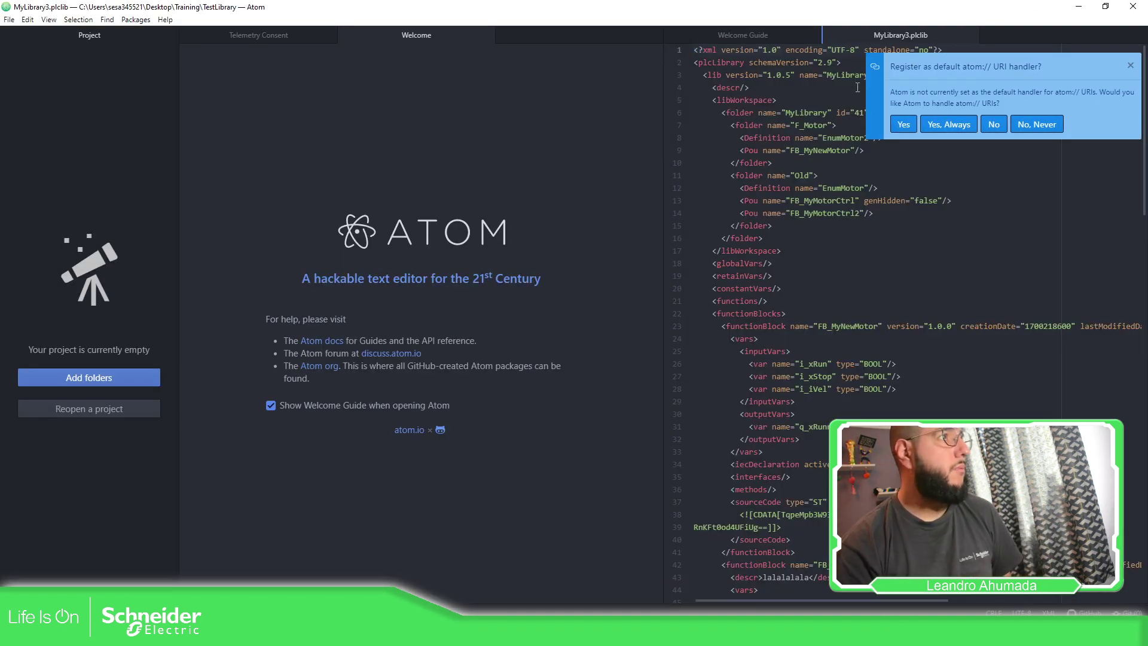
Close the Welcome Guide, Welcome and Telemetry Consent pages and dismiss the URI handler notification, leaving only MyLibrary3.plclib open
click(813, 35)
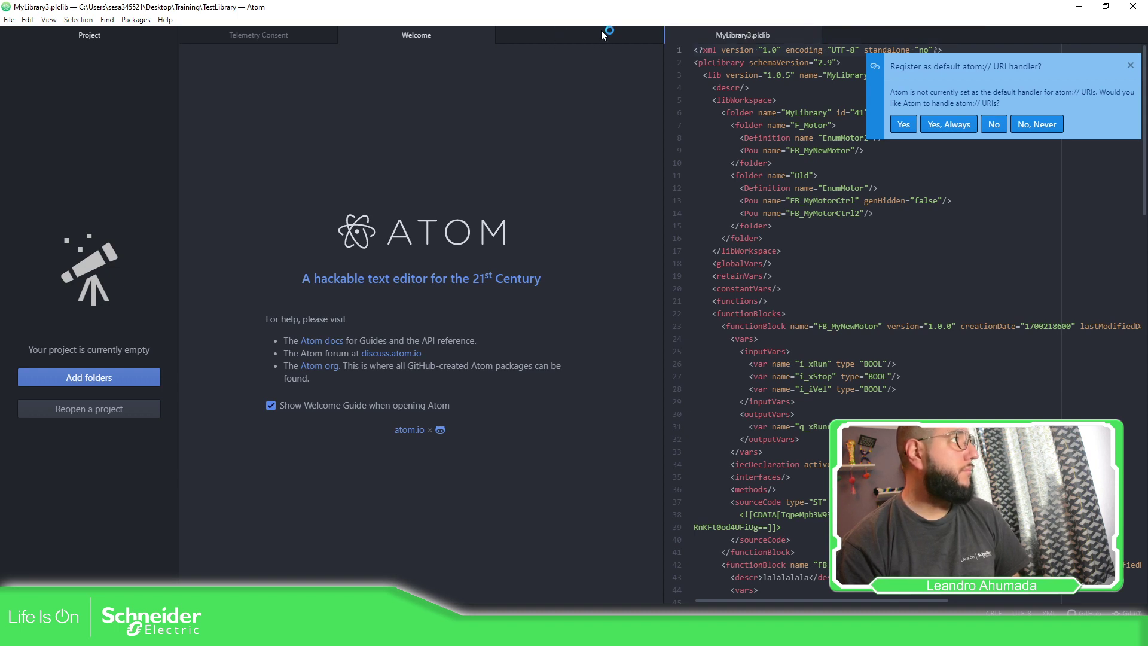
drag(666, 85, 431, 54)
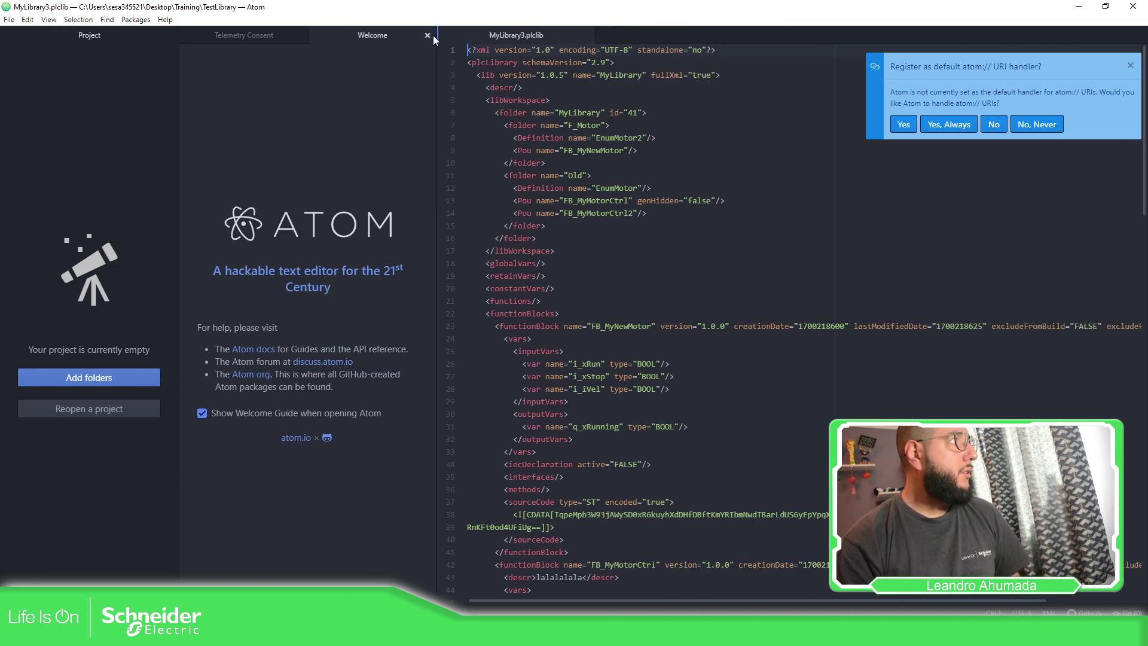
click(433, 35)
click(427, 35)
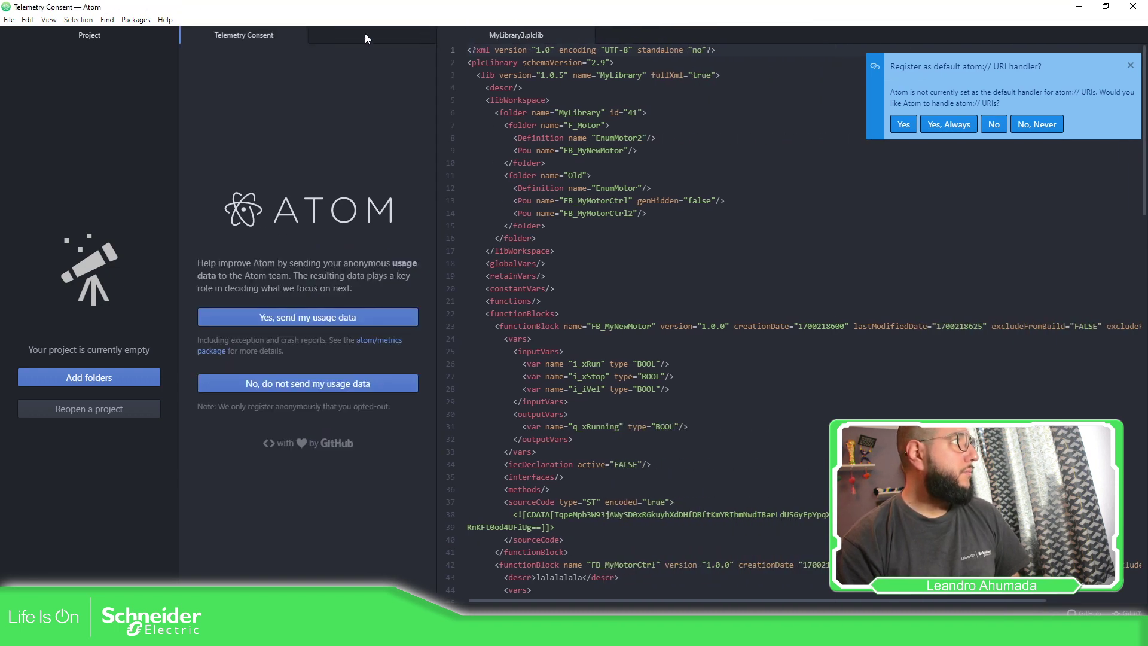
click(299, 35)
click(1130, 67)
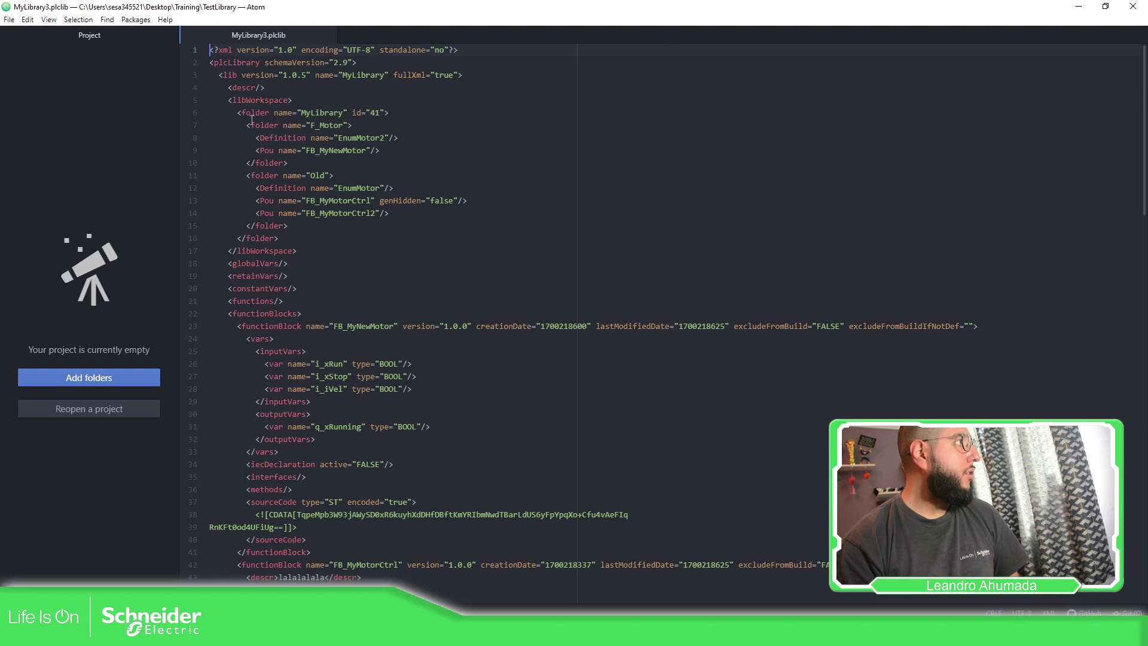
Delete the F_Motor and Old folder blocks inside the MyLibrary folder element of MyLibrary3.plclib and save the file
drag(246, 124, 381, 186)
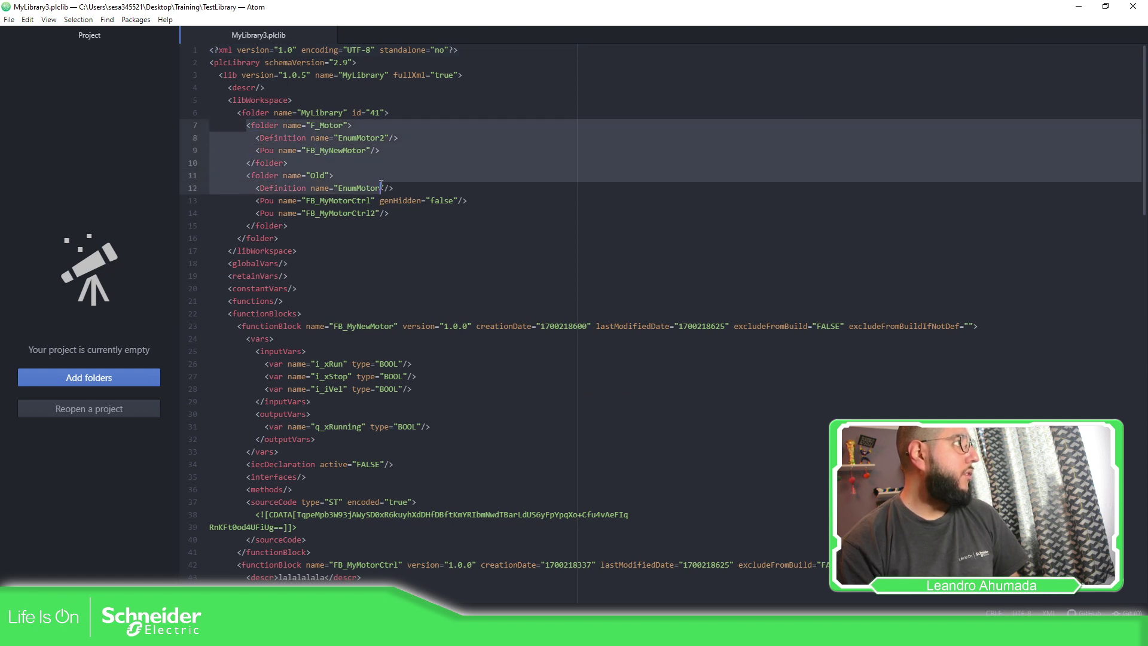
click(399, 214)
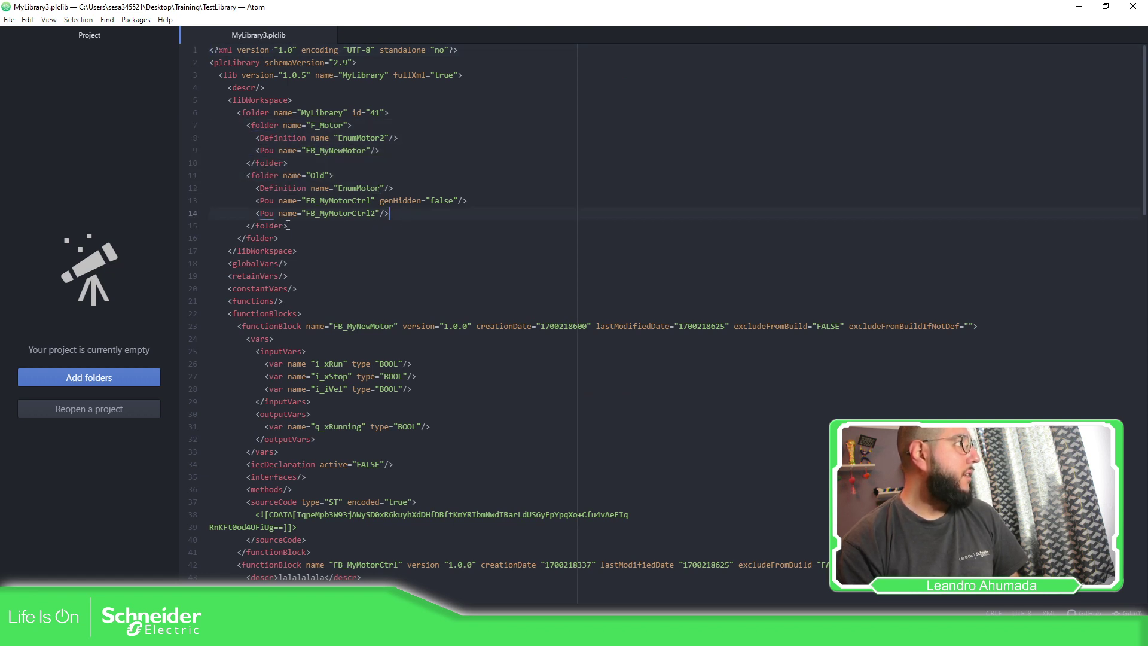
drag(287, 225, 208, 124)
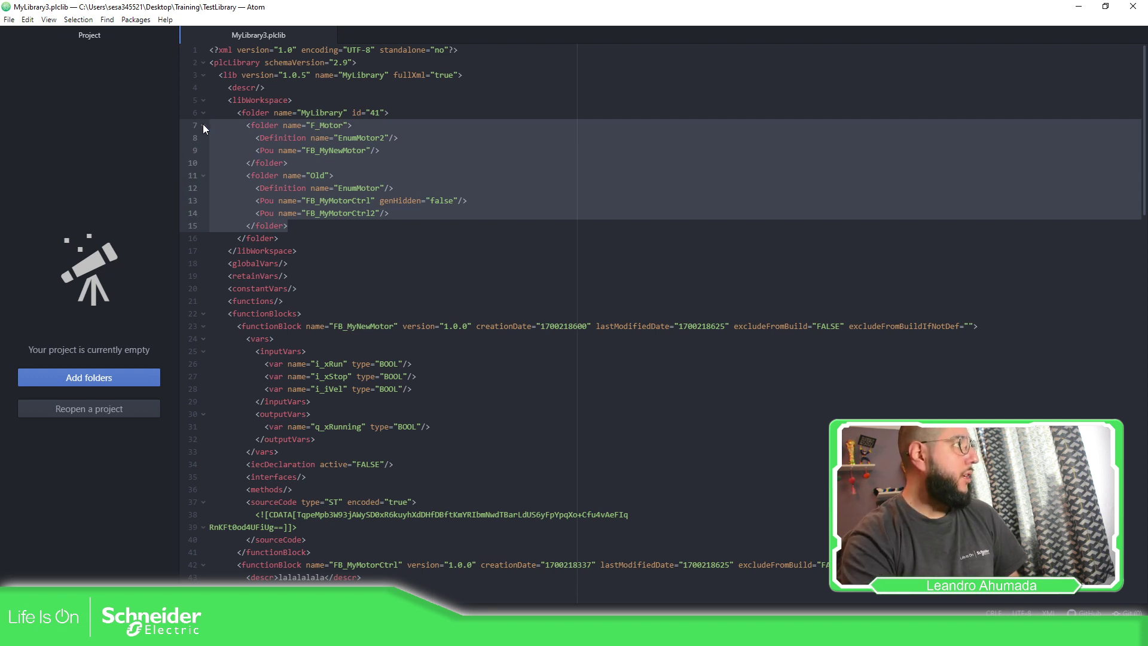
key(Delete)
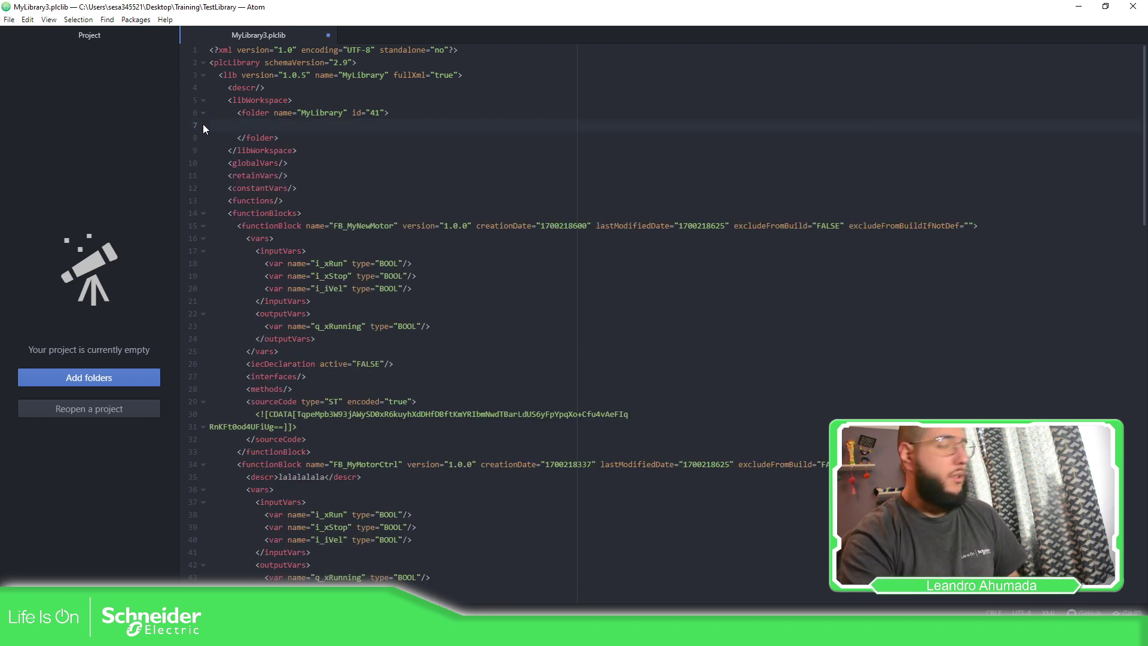
key(Delete)
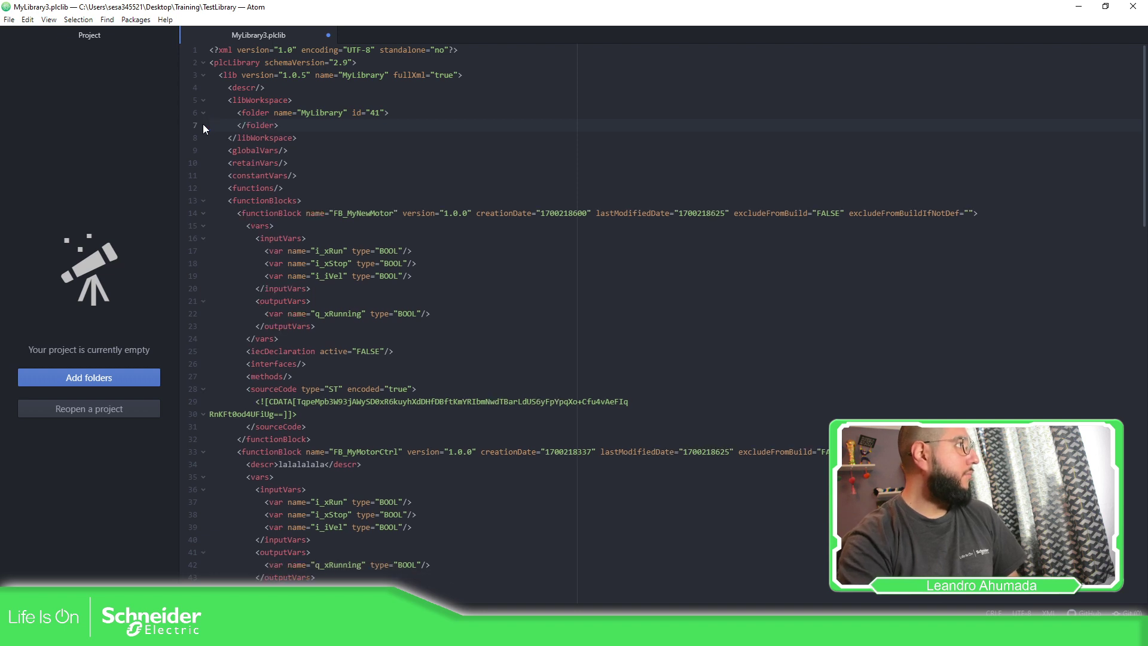
click(9, 20)
click(30, 243)
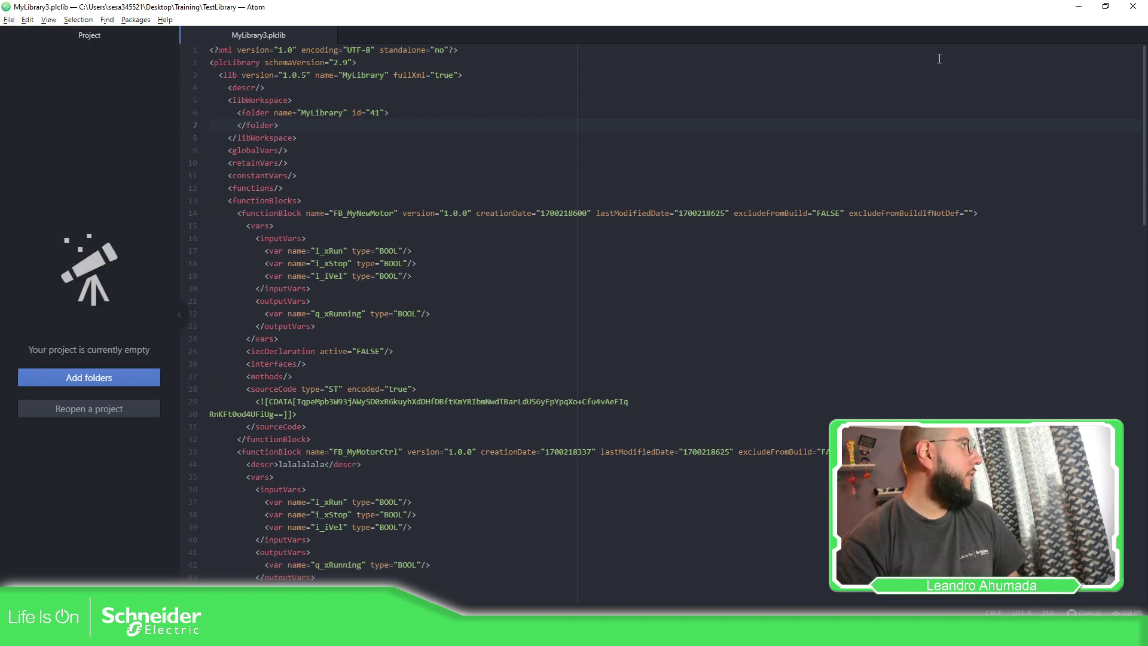
Close MyLibrary3.plclib and reopen it in Atom from the TestLibrary folder
click(329, 34)
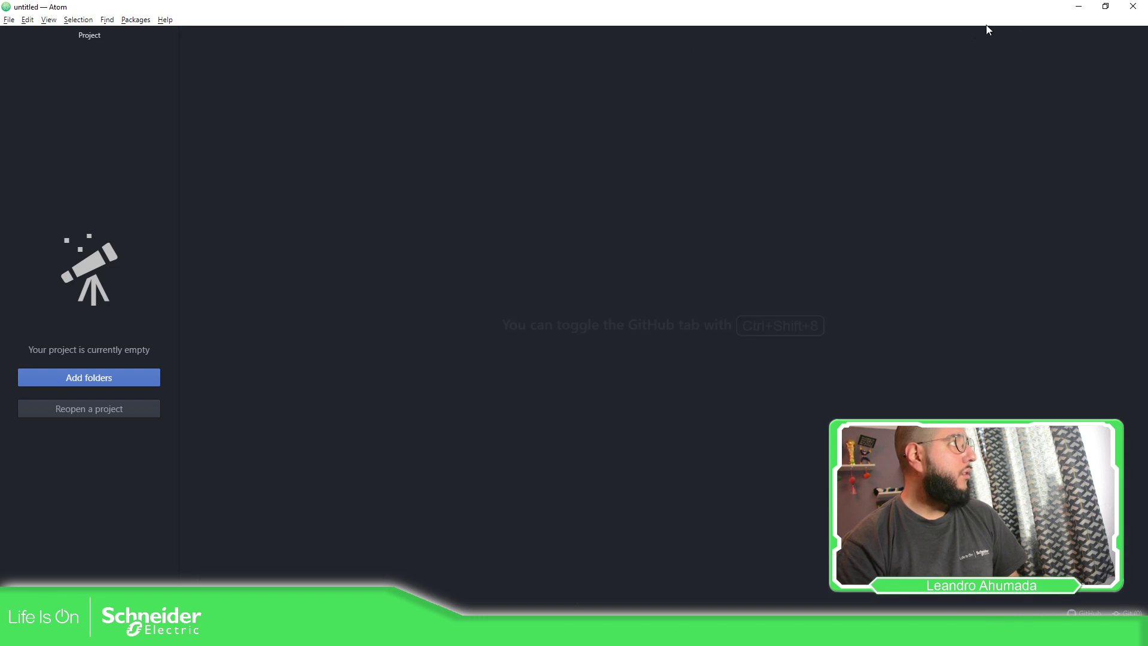
click(1078, 6)
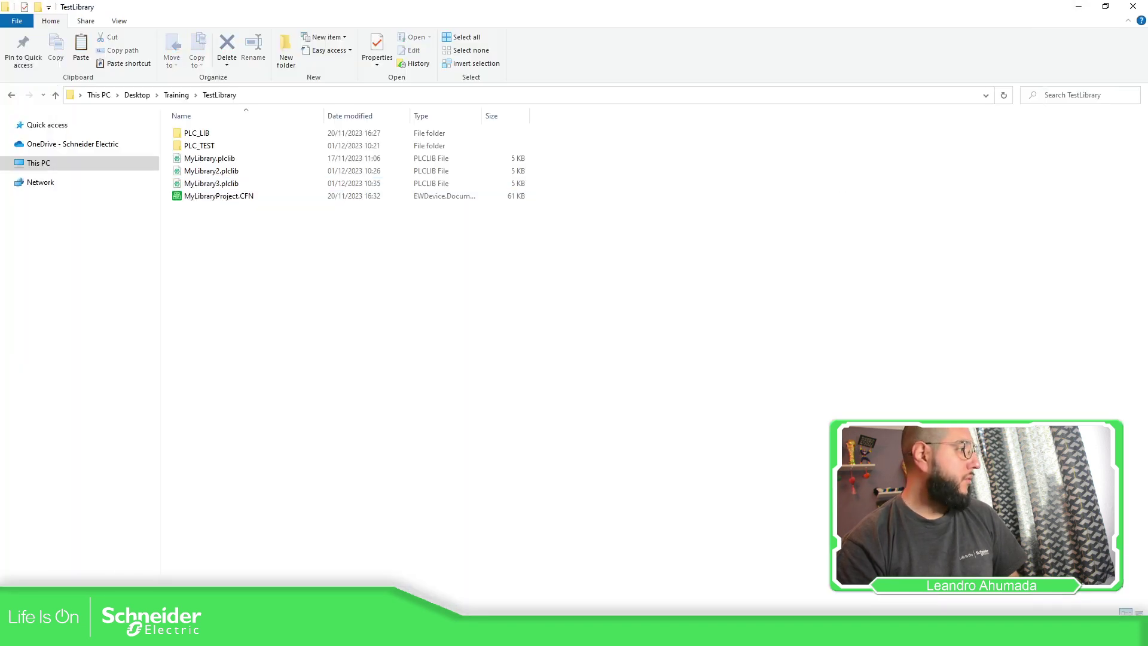
mouse_move(395, 633)
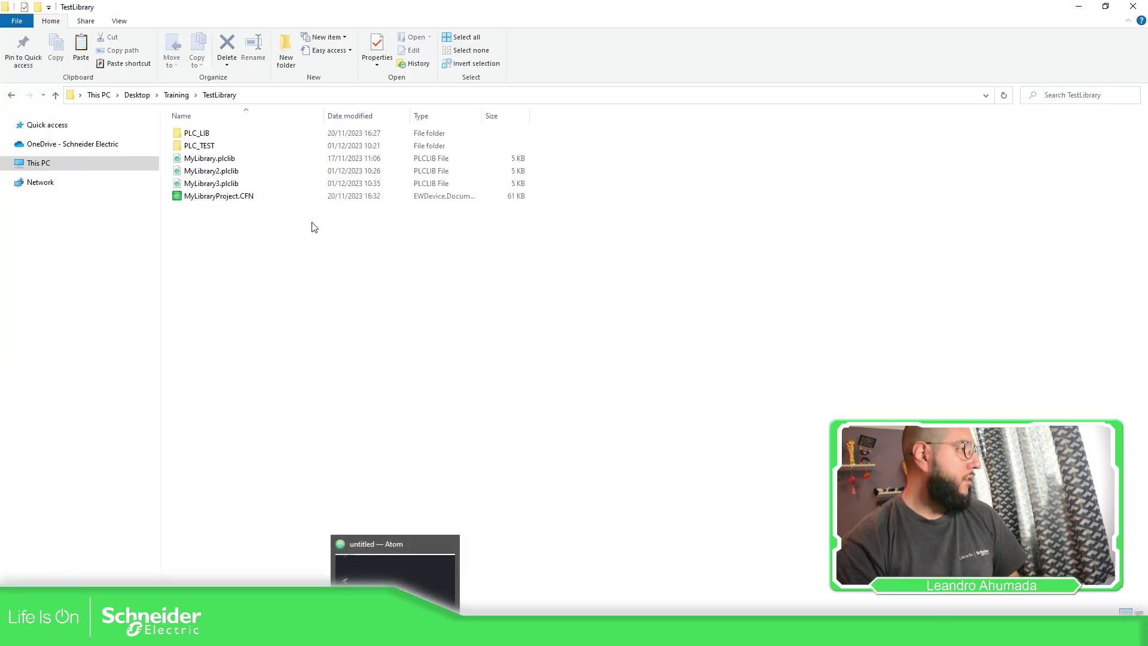
right_click(218, 183)
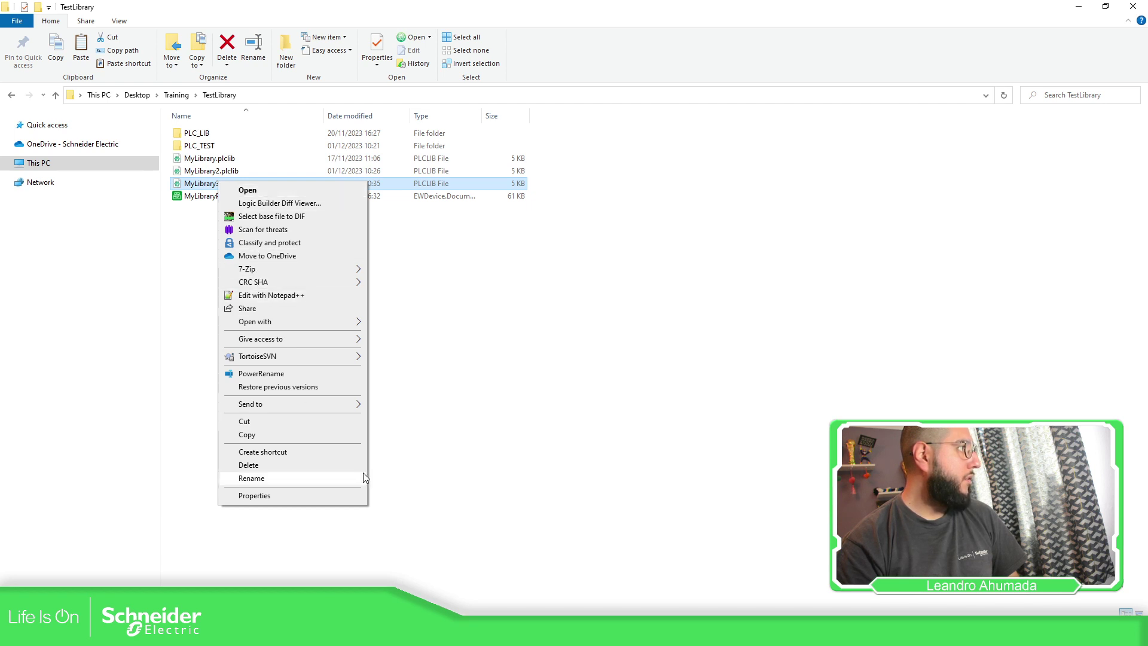
mouse_move(331, 322)
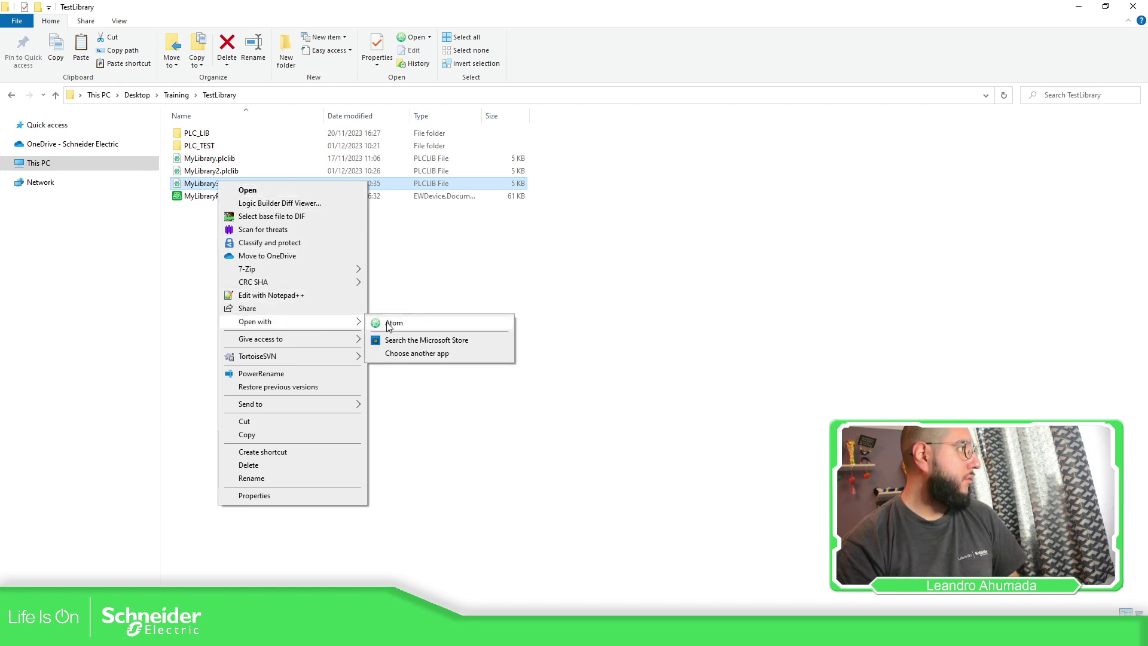
click(410, 323)
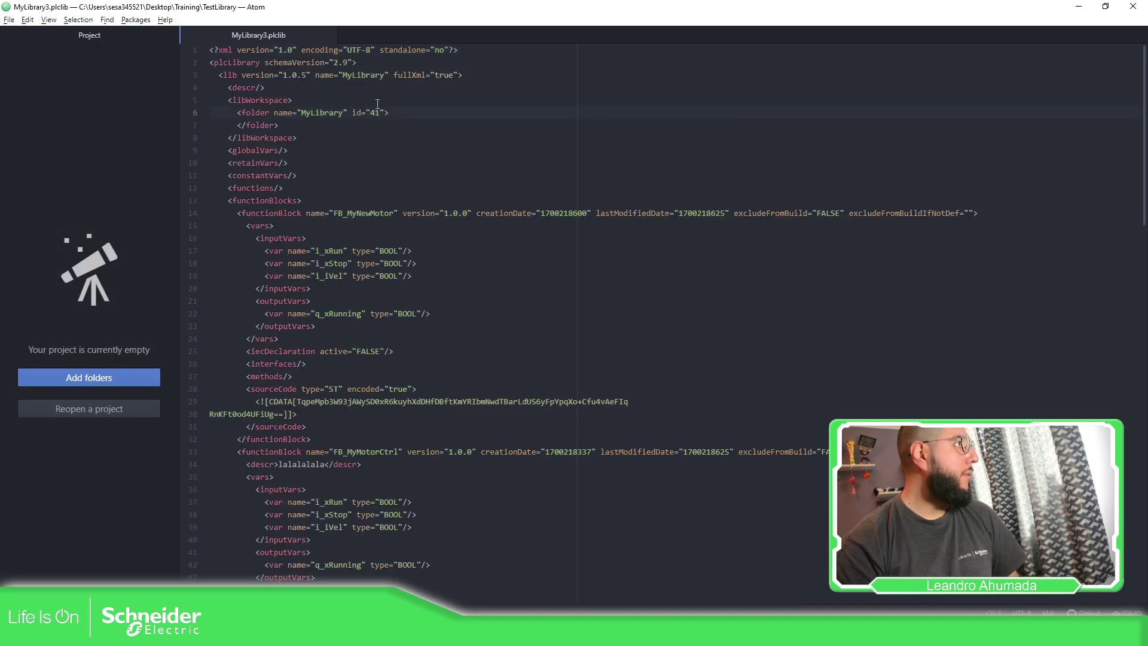
Set the name attributes of the lib and folder elements to MyLibrary3, save the file and close the editor
text(3)
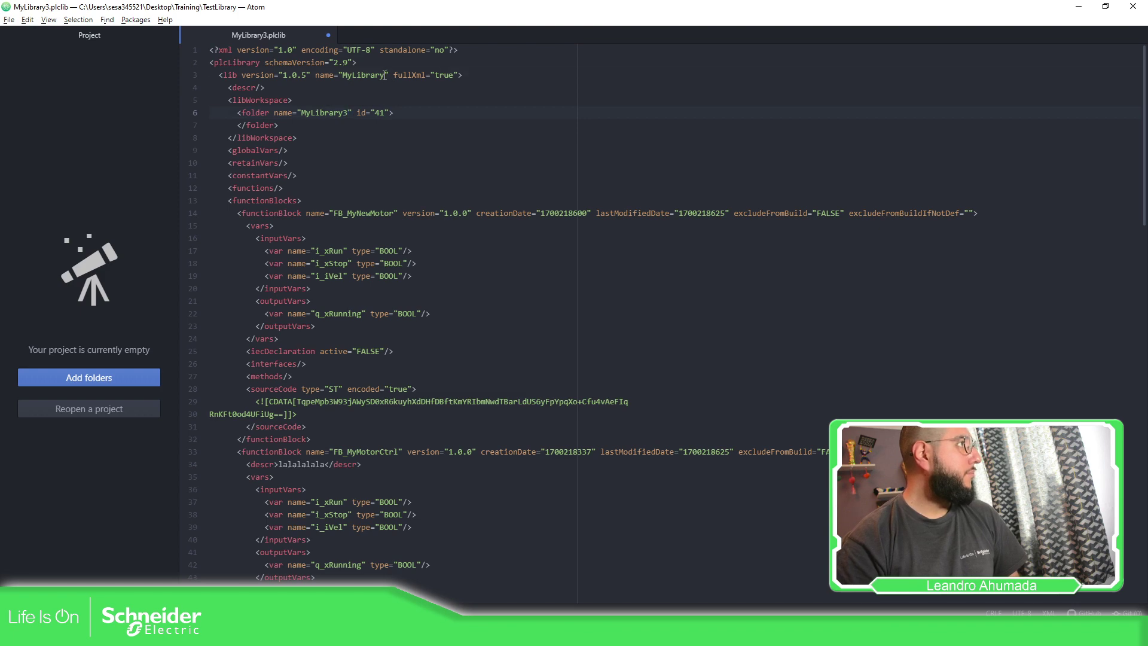
click(389, 76)
text(3)
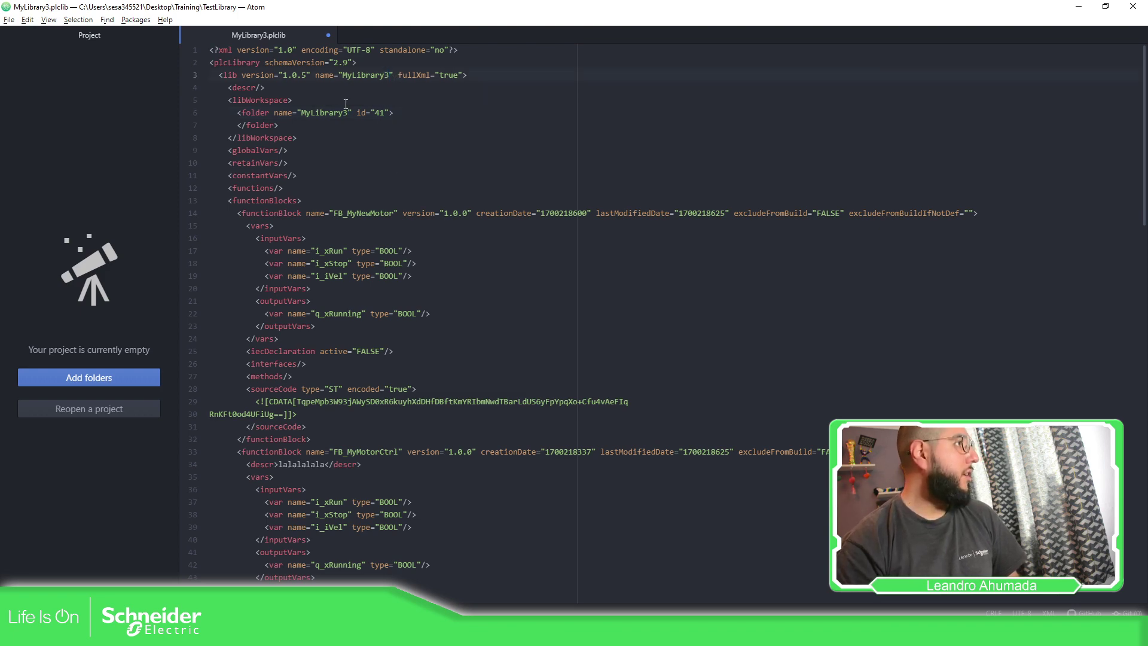
scroll(373, 400, down, 13)
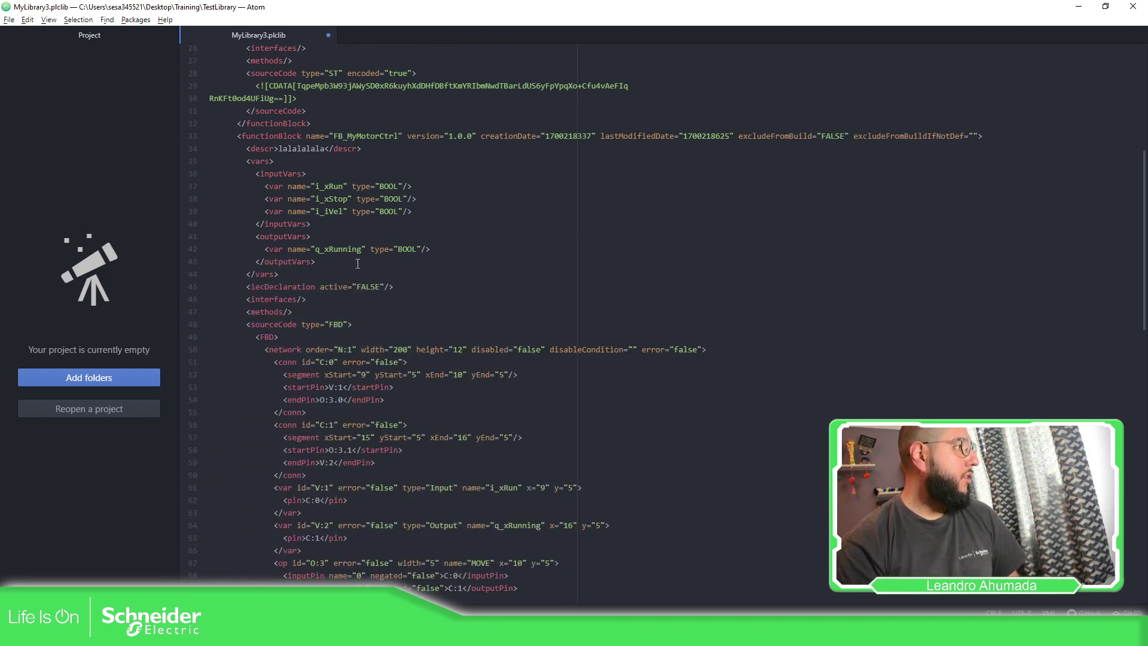
scroll(460, 341, up, 15)
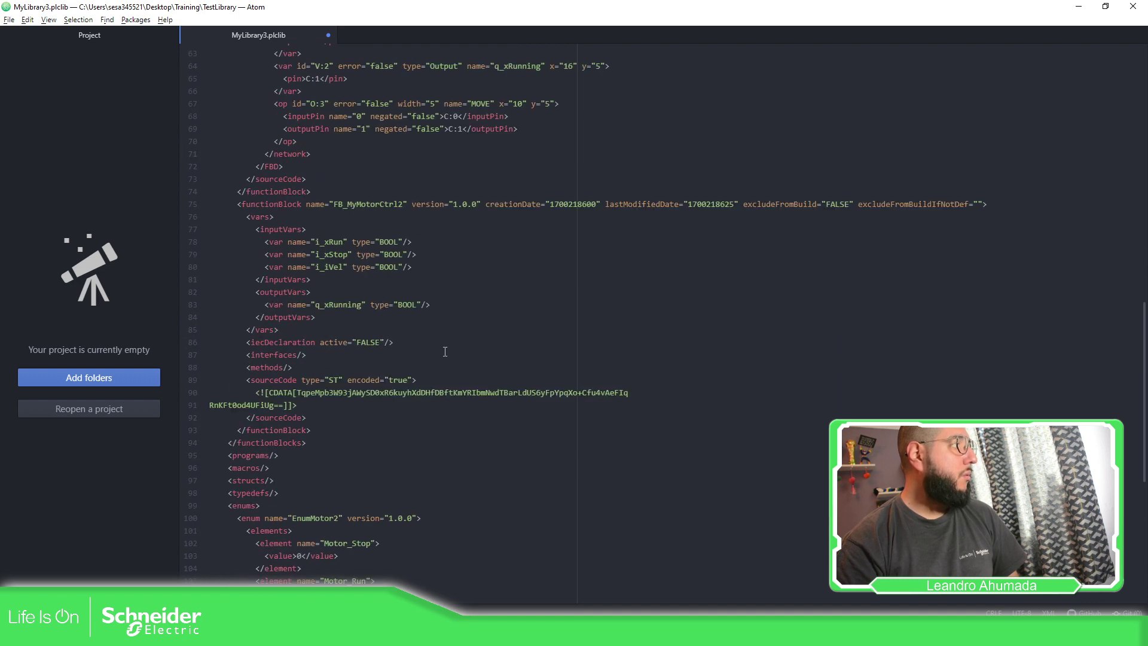
scroll(418, 240, up, 6)
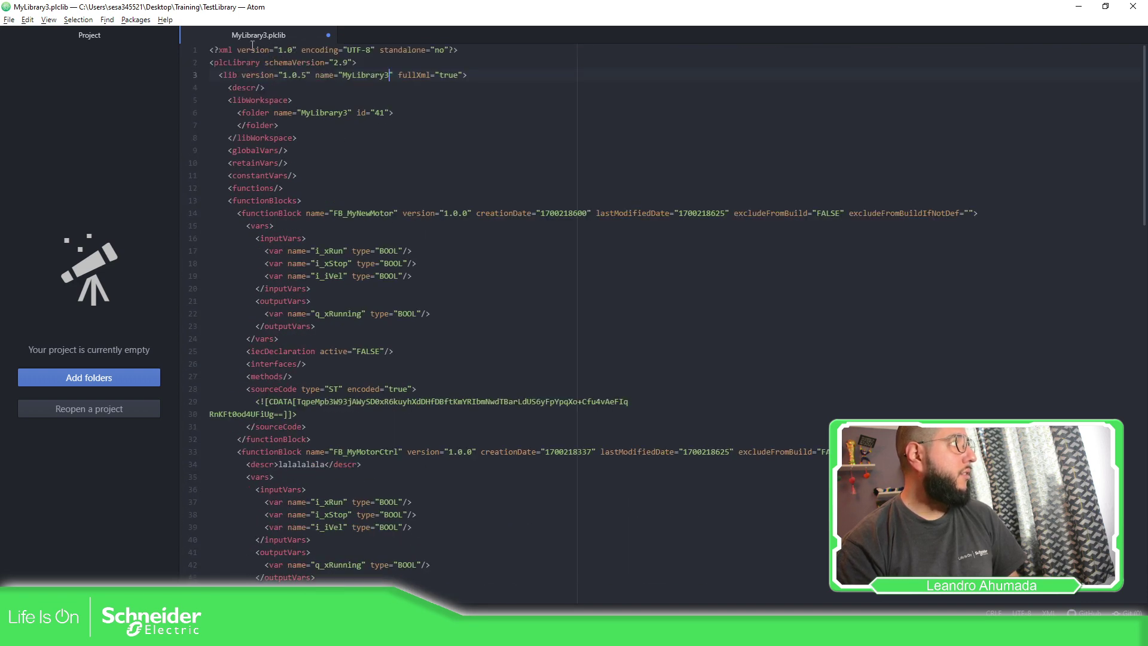
click(9, 19)
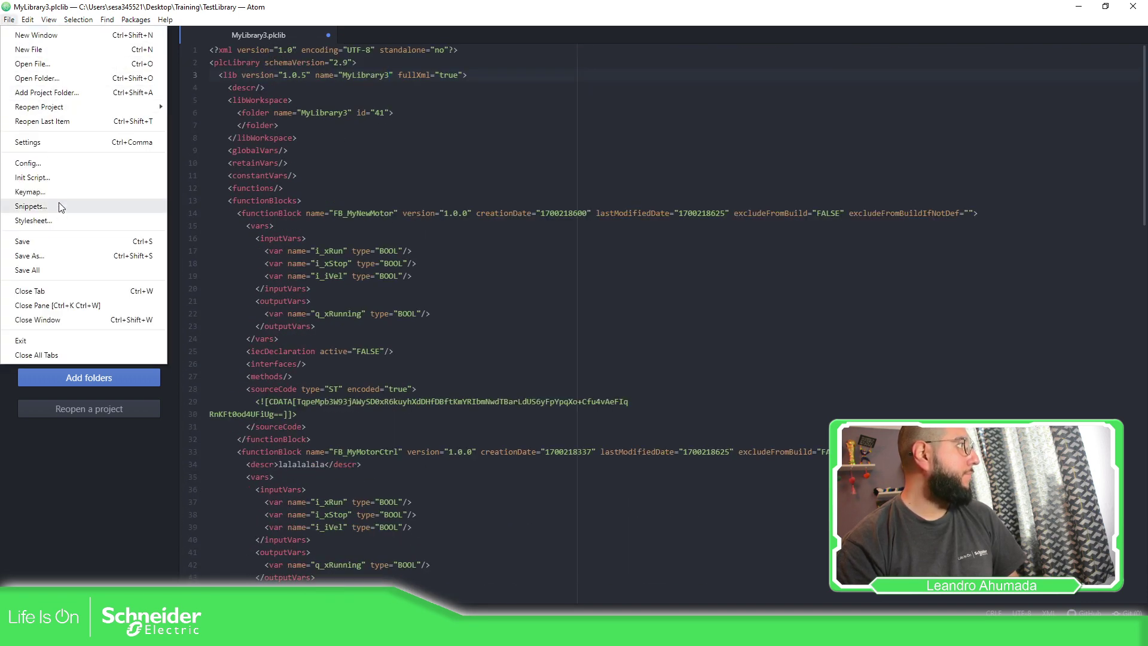
click(51, 240)
click(1133, 6)
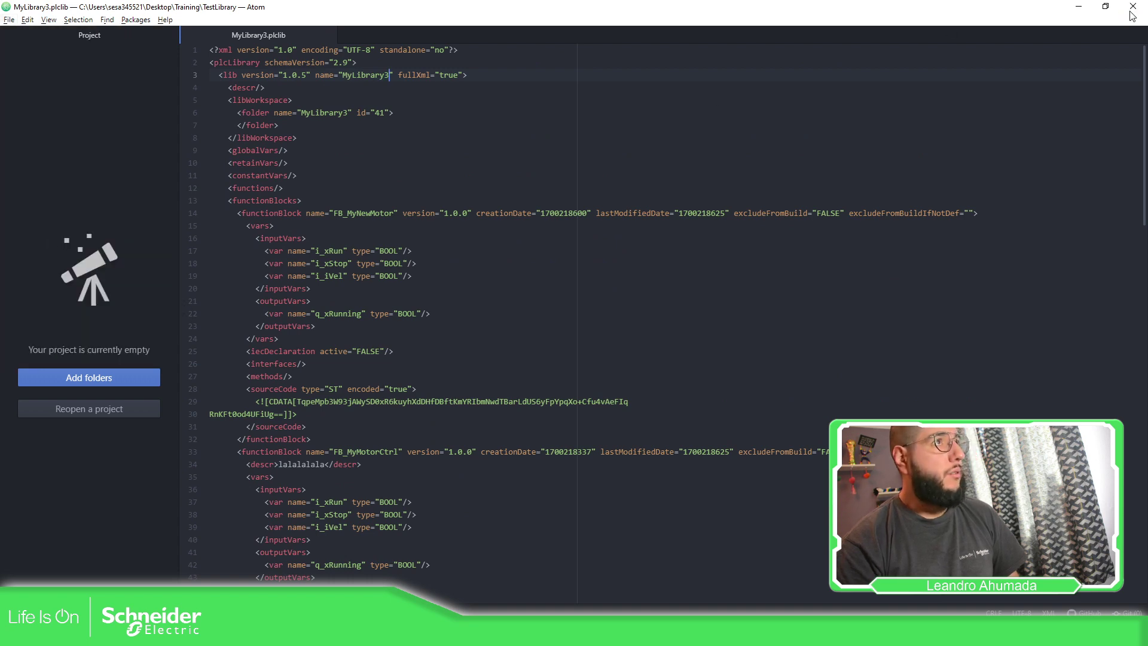
Switch to EcoStruxure Machine Expert - HVAC, add MyLibrary3.plclib to the PLC_TEST project libraries and expand it in the library tree
click(532, 319)
click(383, 634)
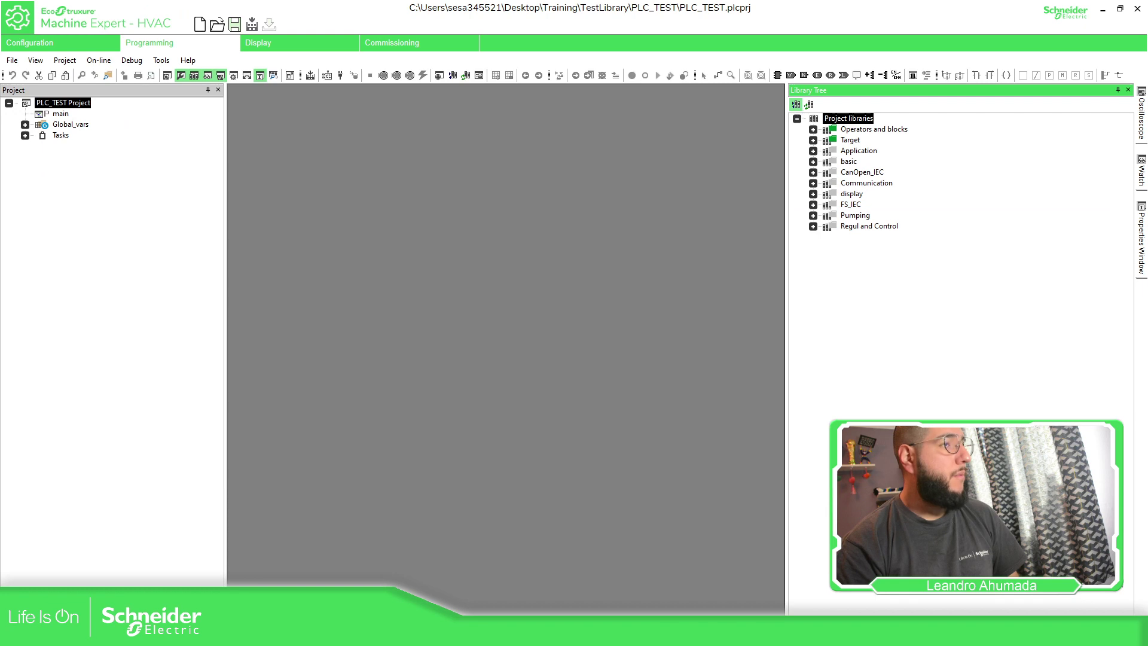
click(795, 104)
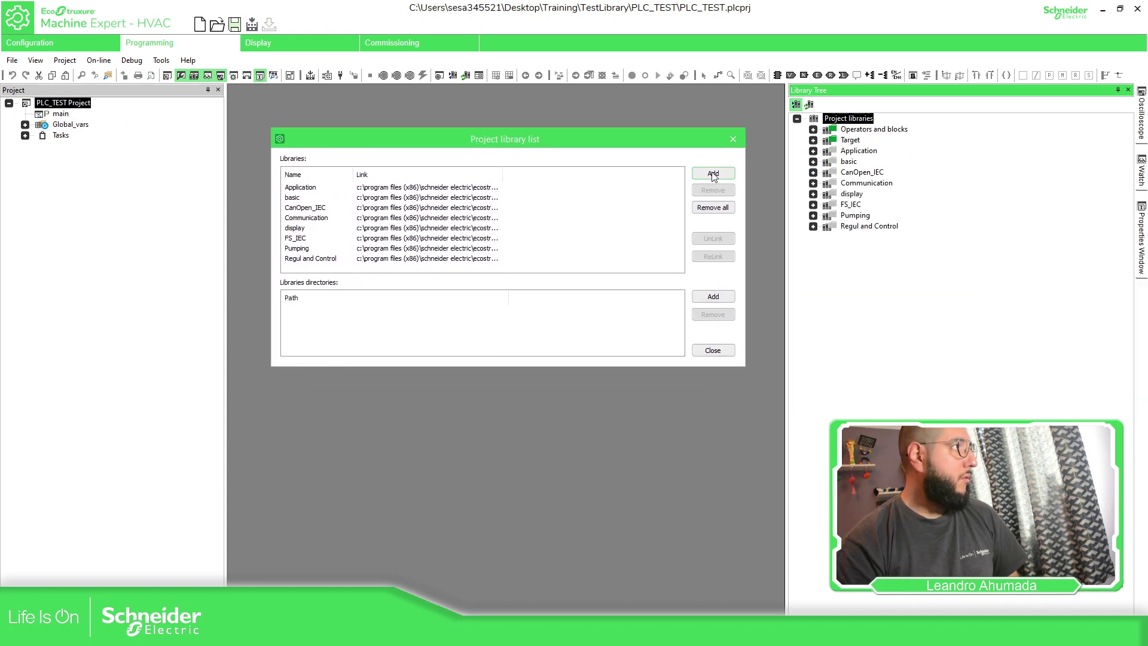
click(713, 173)
click(584, 312)
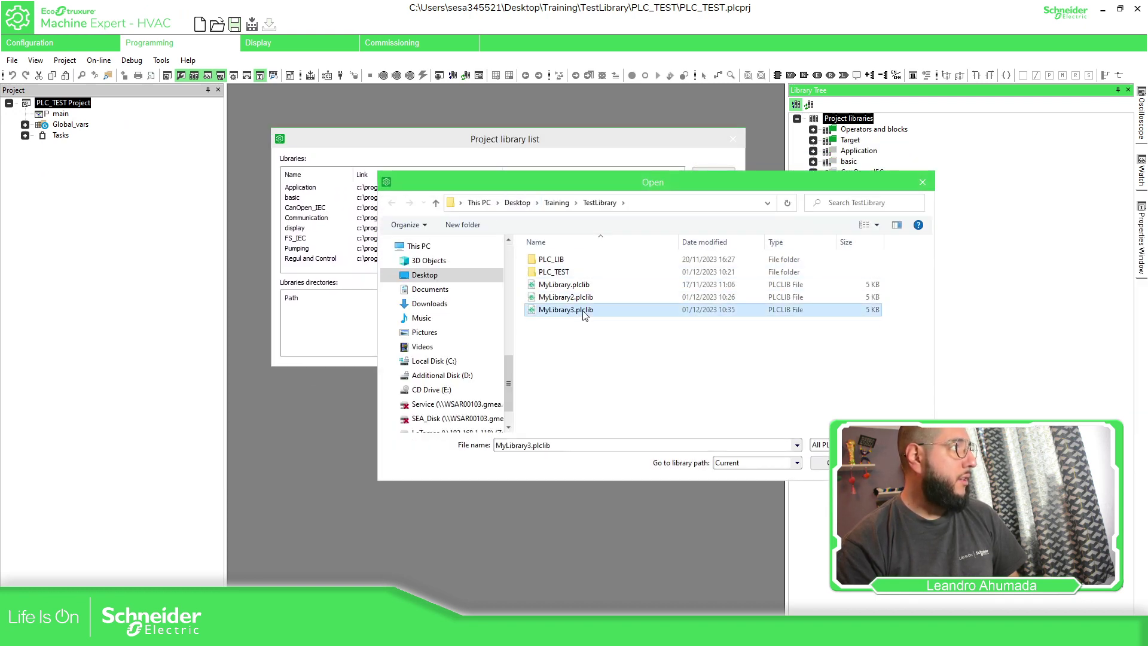
click(837, 462)
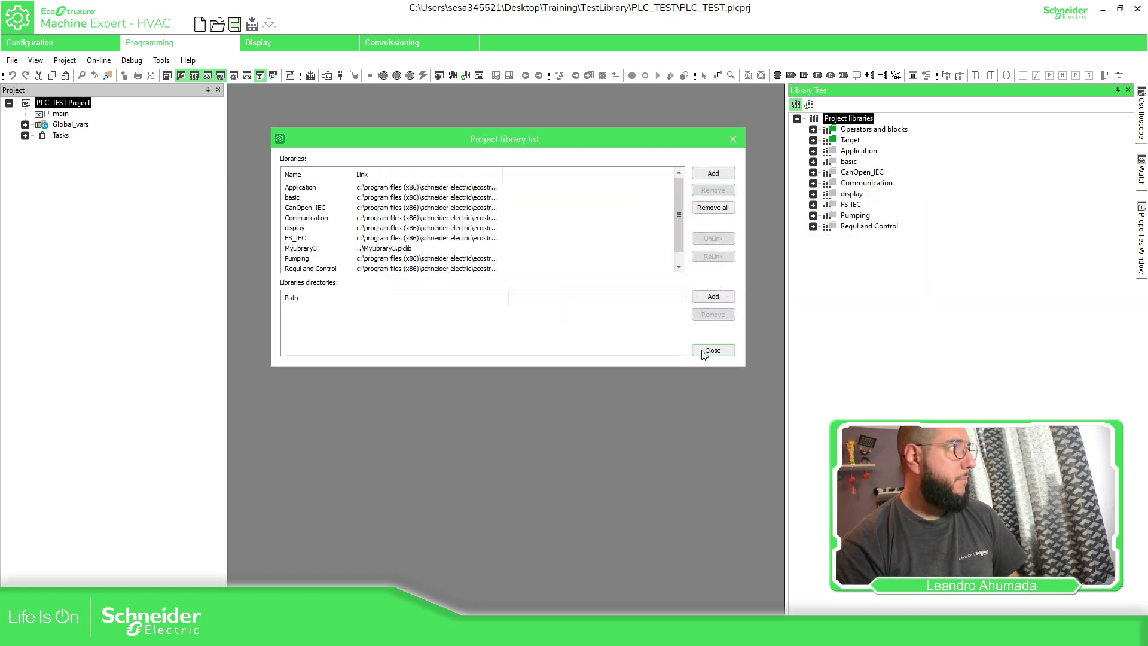
click(704, 352)
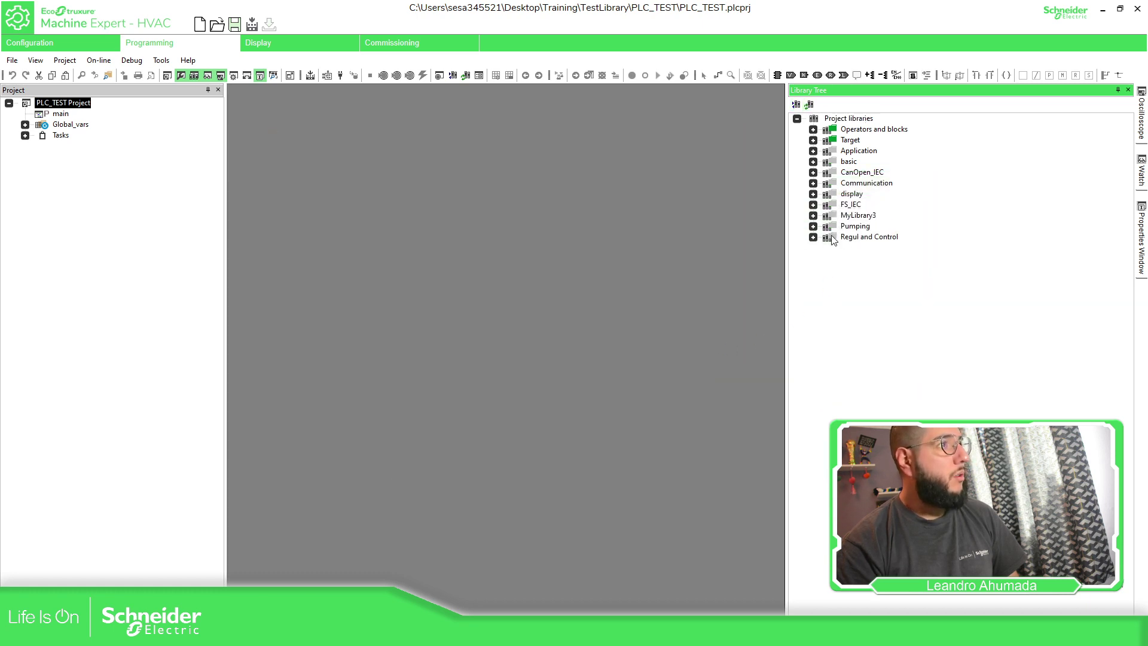
click(813, 216)
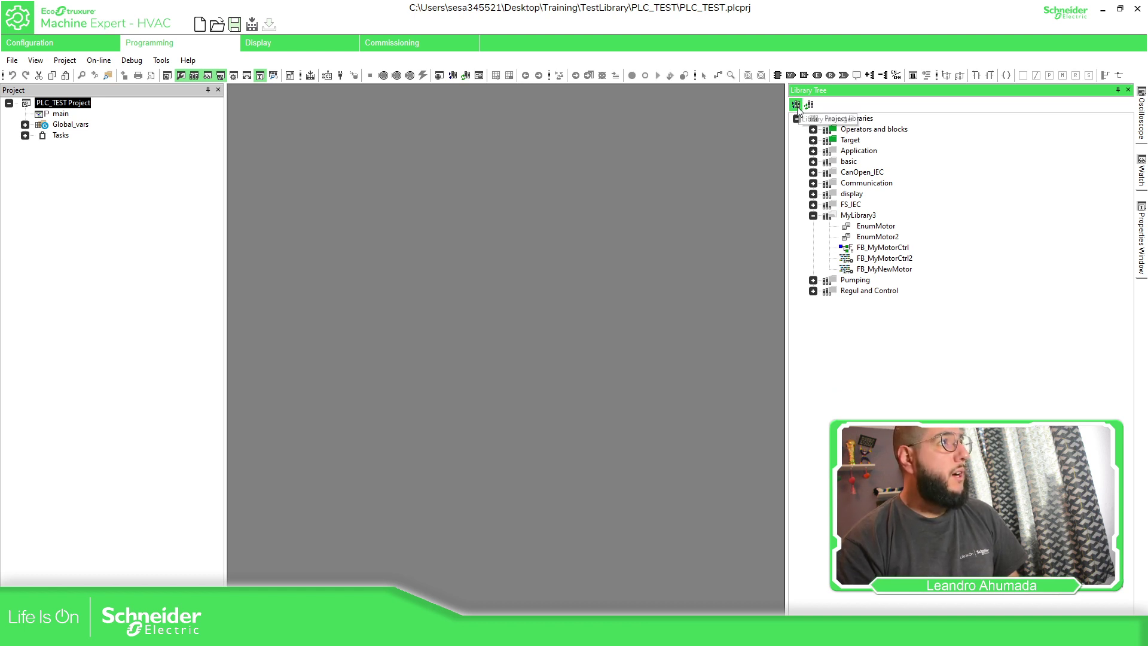
Add the original MyLibrary.plclib from the TestLibrary folder to the project library list
drag(1147, 182, 394, 197)
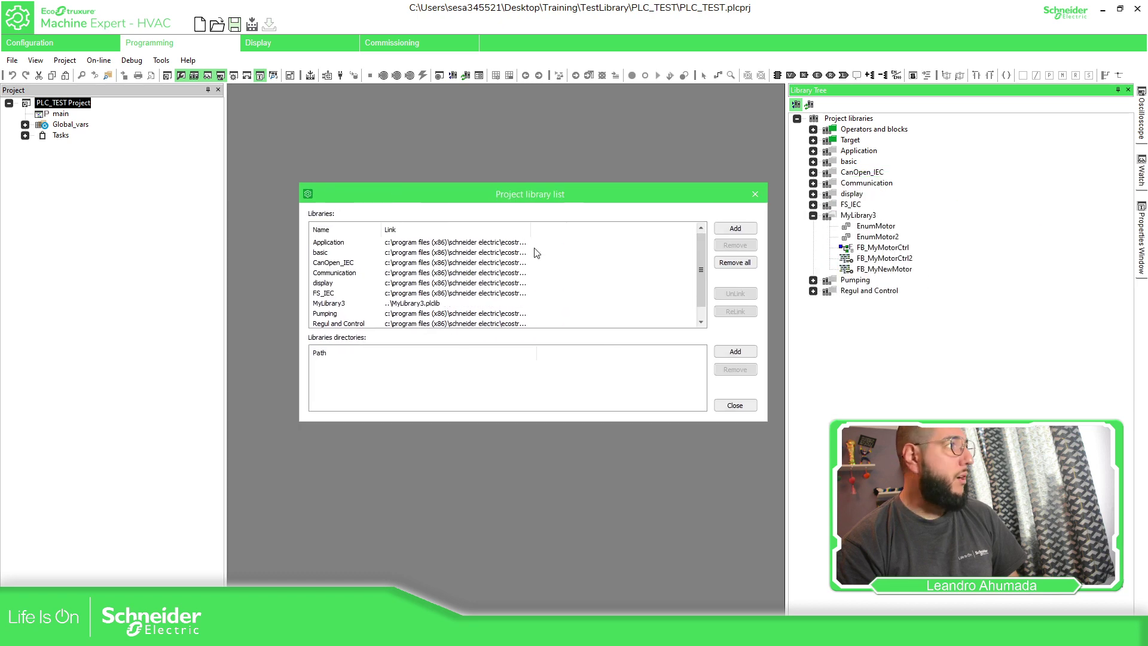
click(747, 229)
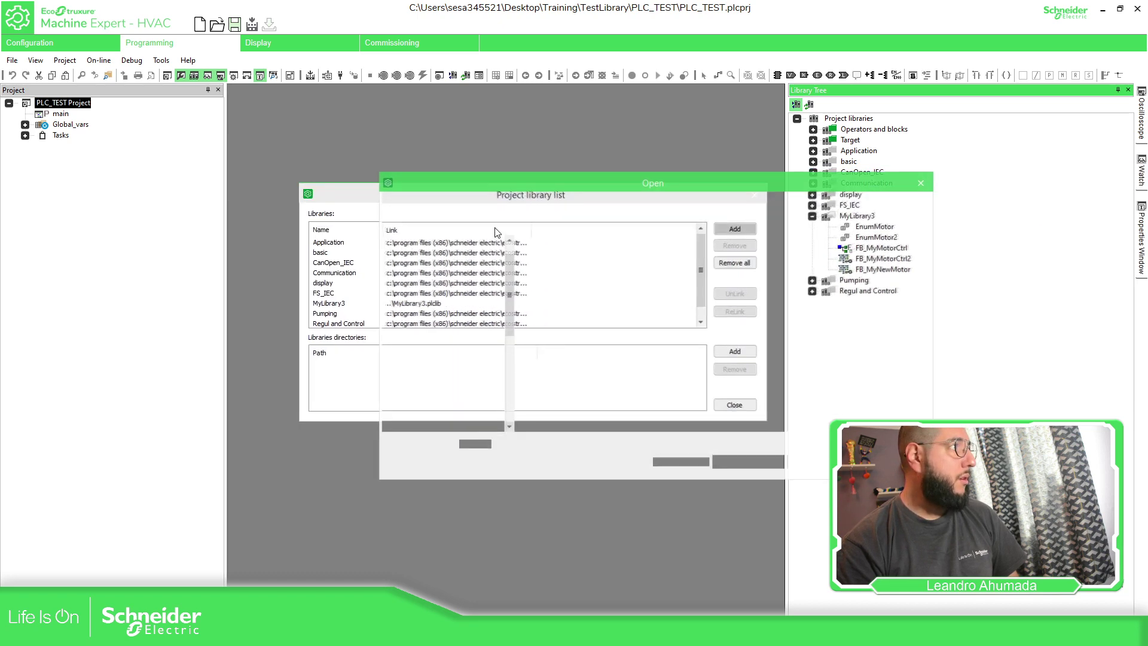
click(583, 285)
click(820, 462)
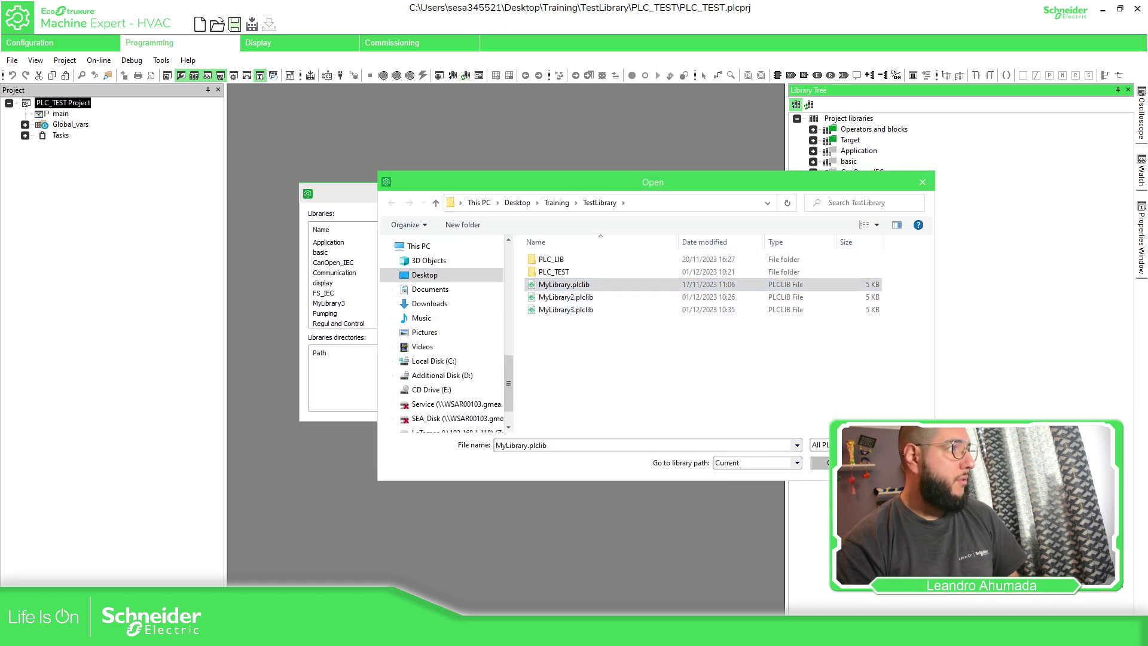
click(744, 408)
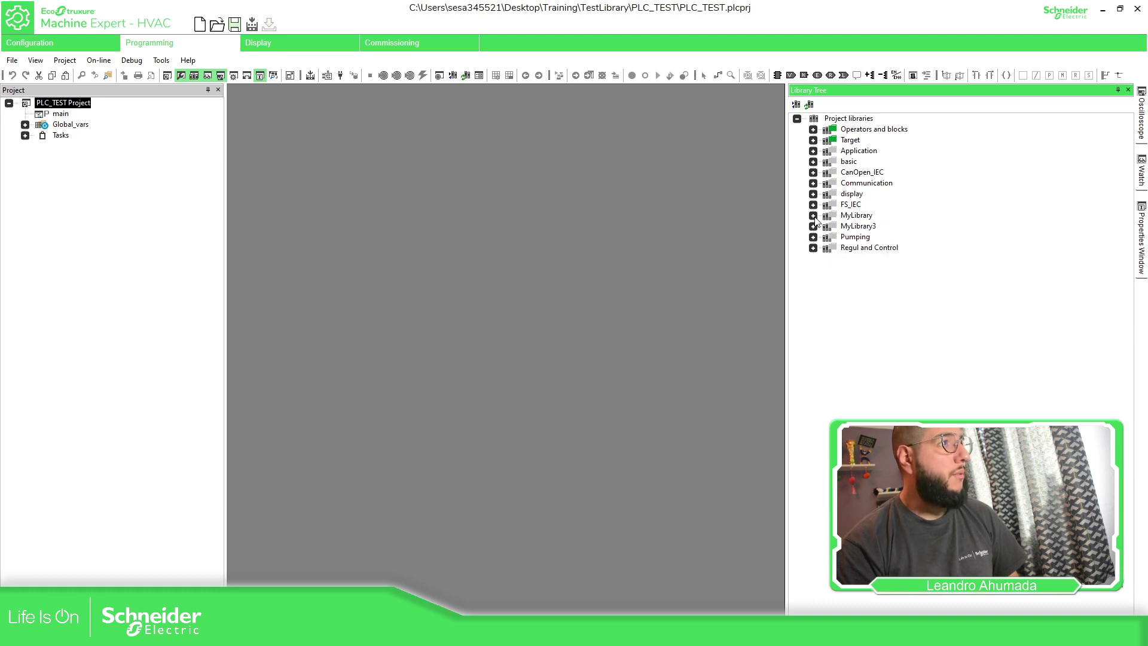
Expand MyLibrary with its F_Motor and Old folders, plus MyLibrary3, to compare their contents in the library tree
click(813, 215)
click(829, 226)
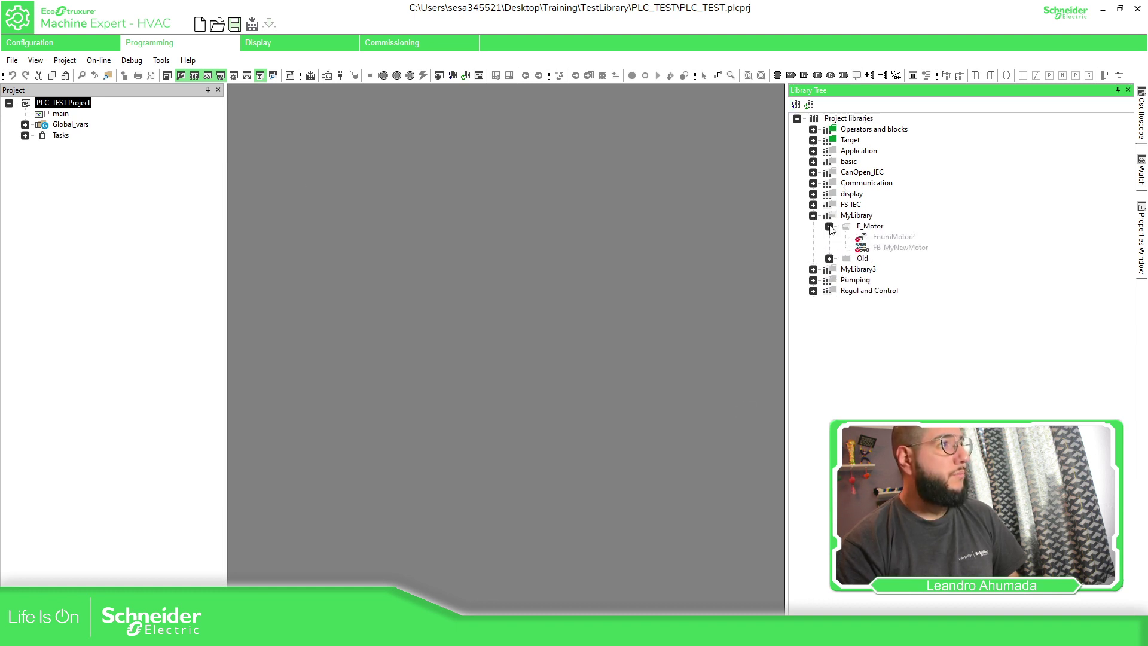
click(874, 247)
click(829, 258)
click(813, 302)
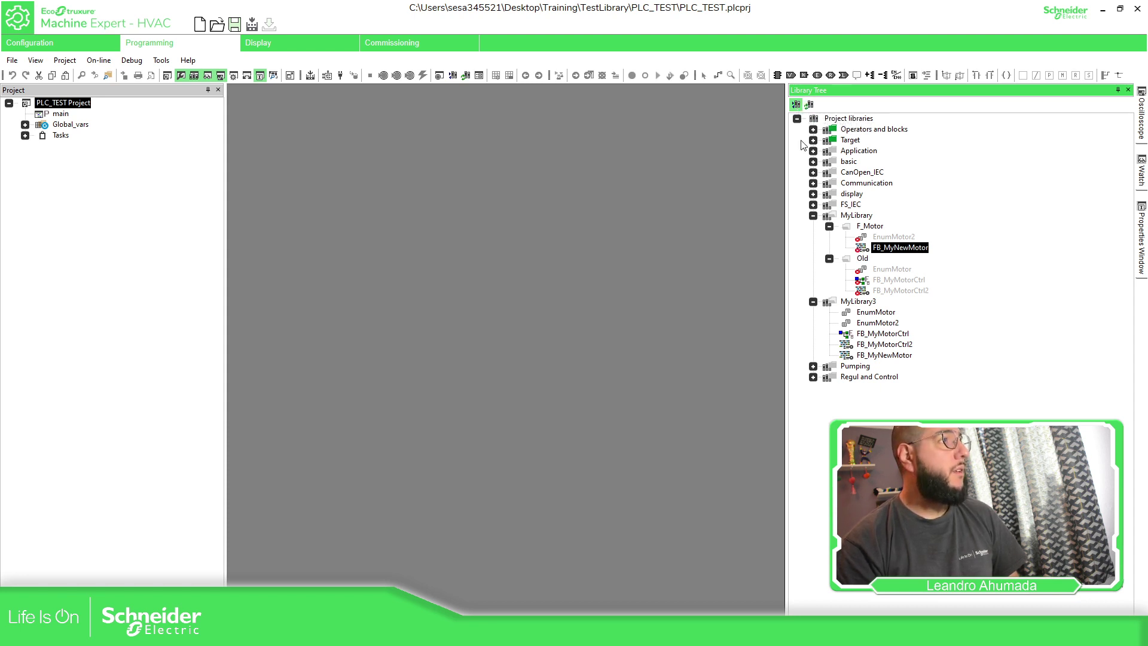
Remove the original MyLibrary from the project library list and close the list
drag(1073, 158, 333, 169)
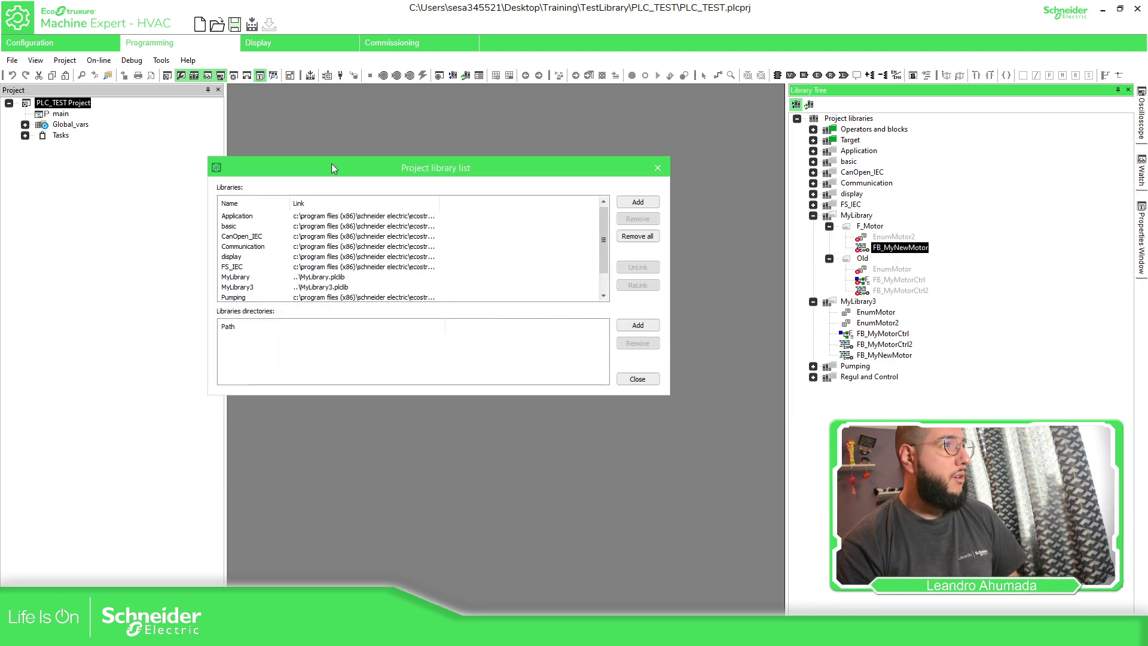
click(245, 278)
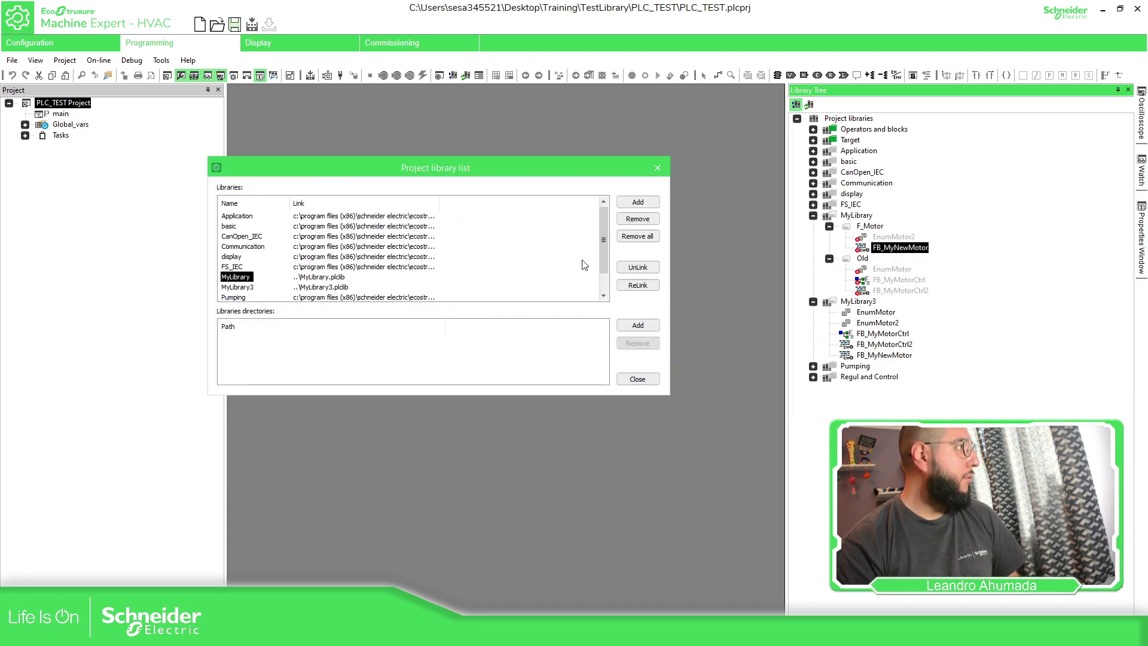
click(644, 221)
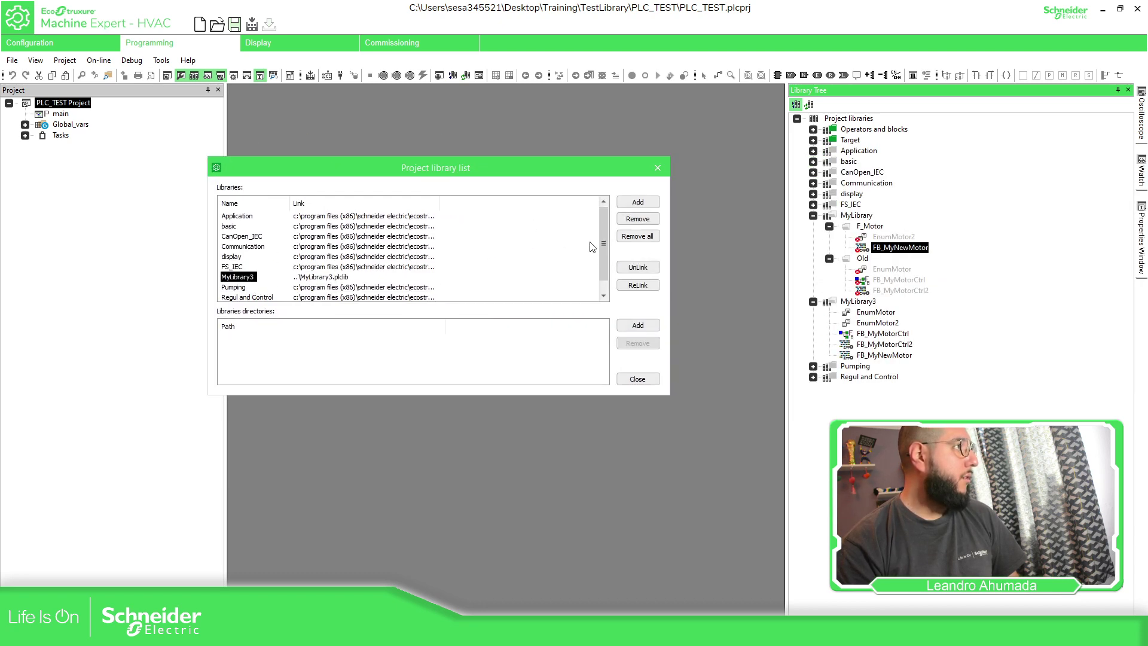
click(637, 378)
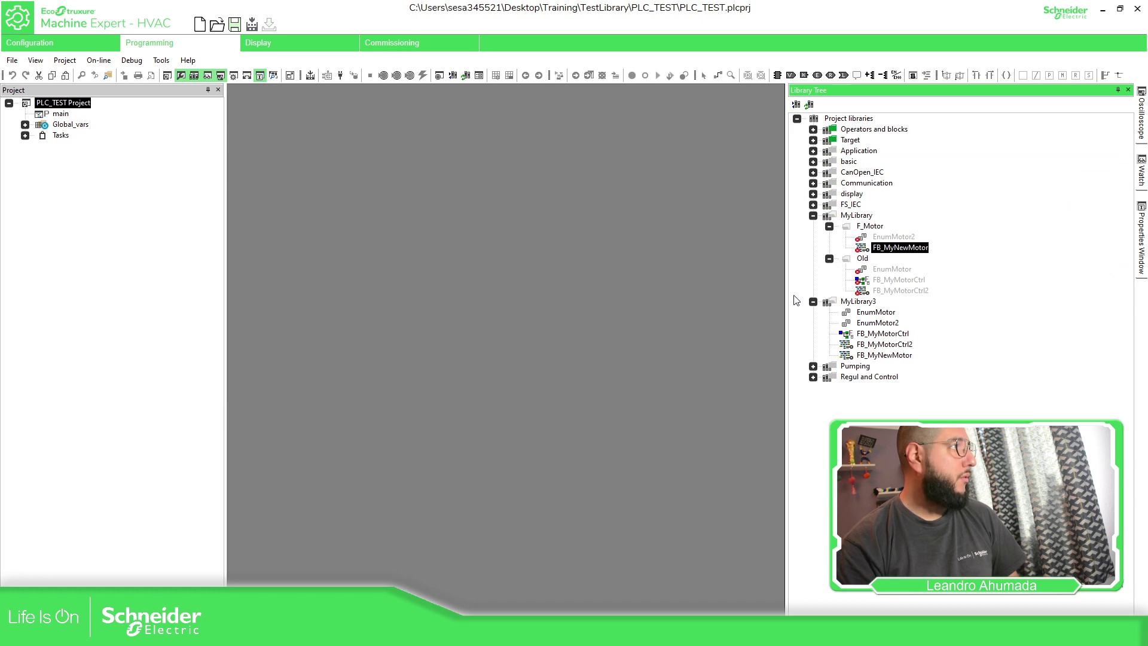
click(813, 215)
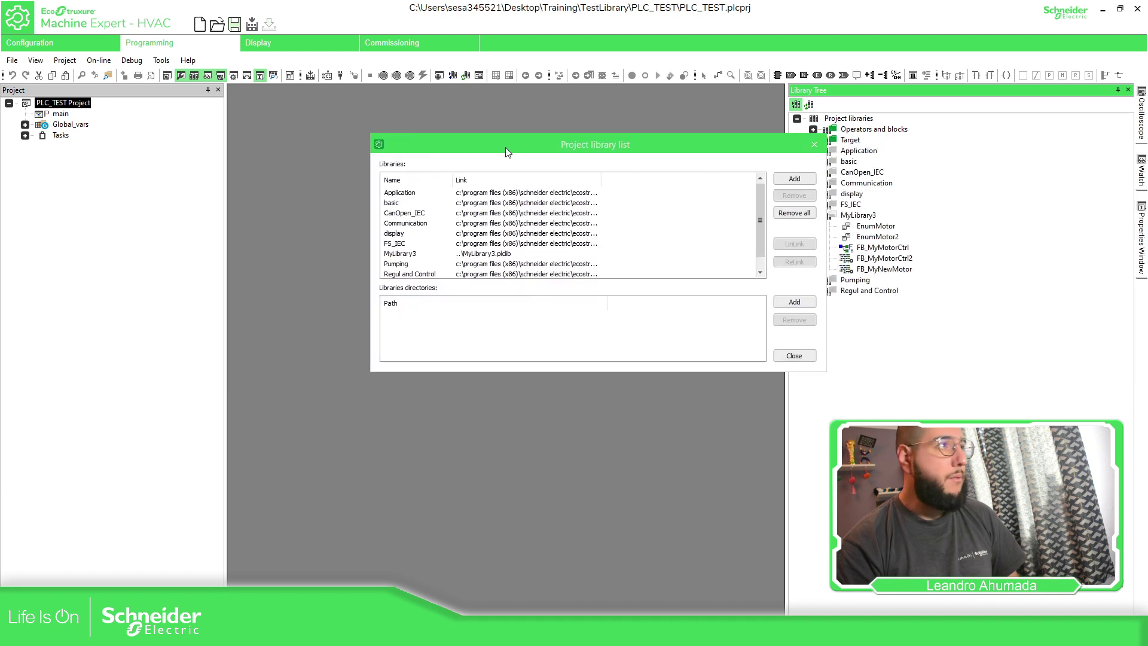
Remove MyLibrary3 from the project library list and close the list
drag(507, 153, 501, 156)
click(398, 257)
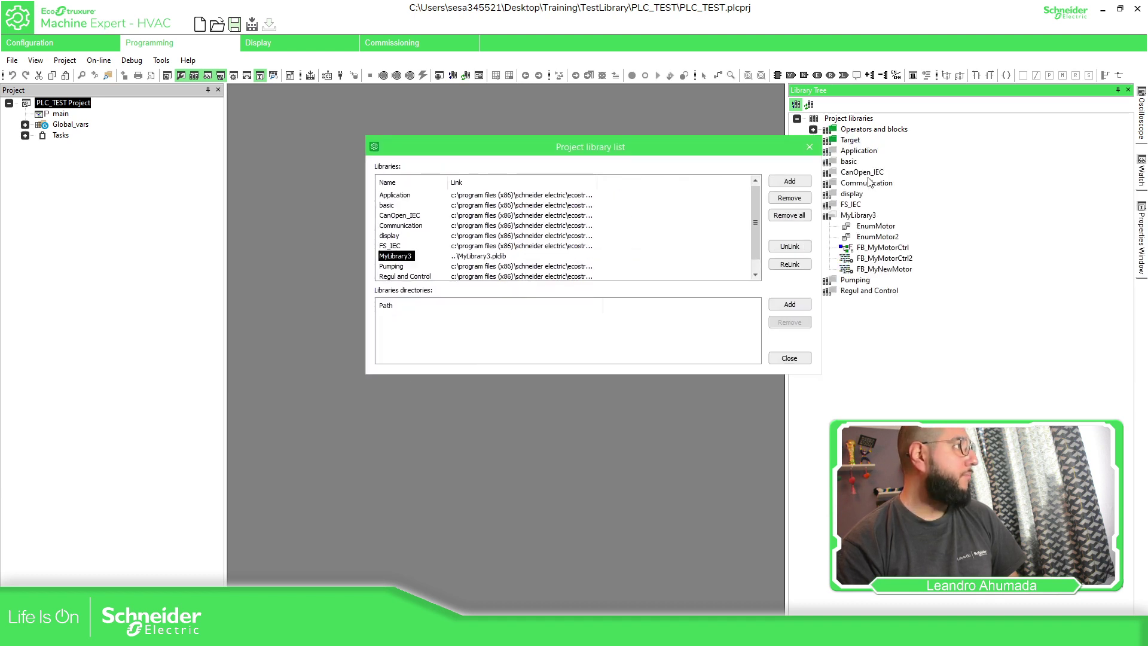
click(790, 198)
click(789, 358)
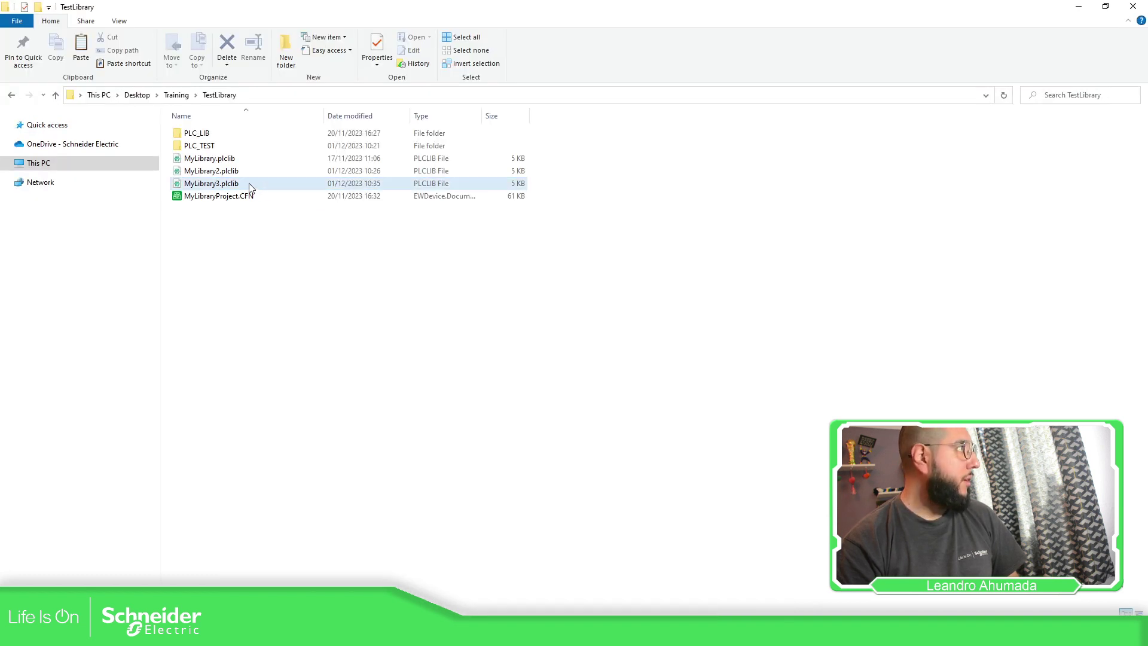
Open MyLibrary3.plclib from the TestLibrary folder in Atom and close the Welcome Guide, Welcome and Telemetry Consent pages
right_click(250, 186)
right_click(208, 187)
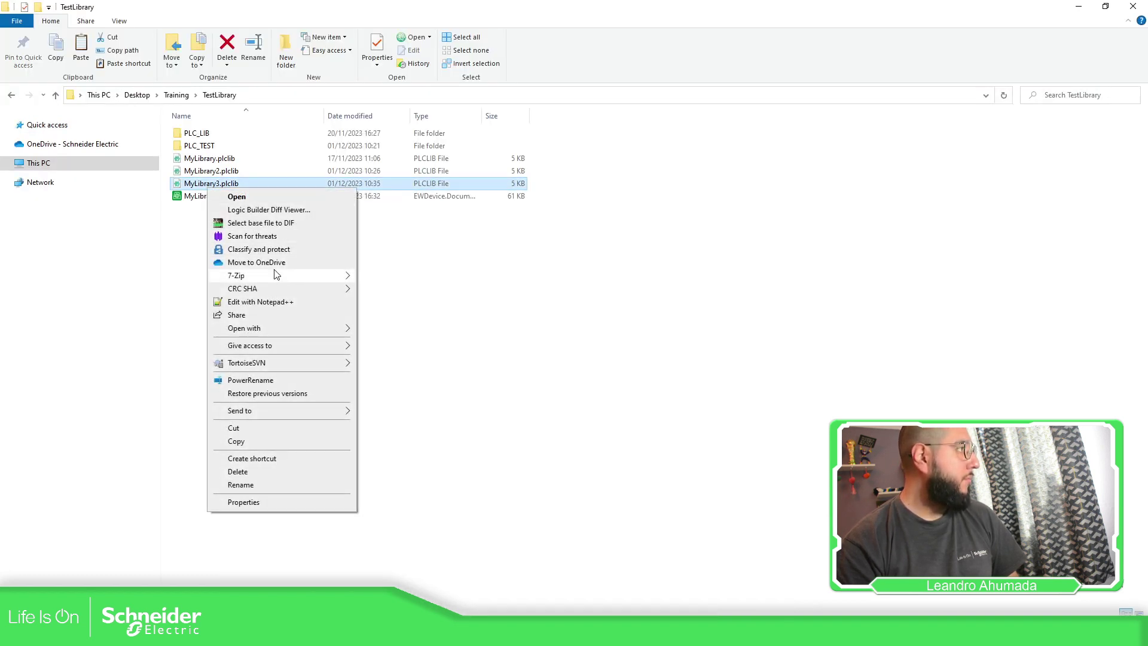
mouse_move(285, 328)
click(389, 331)
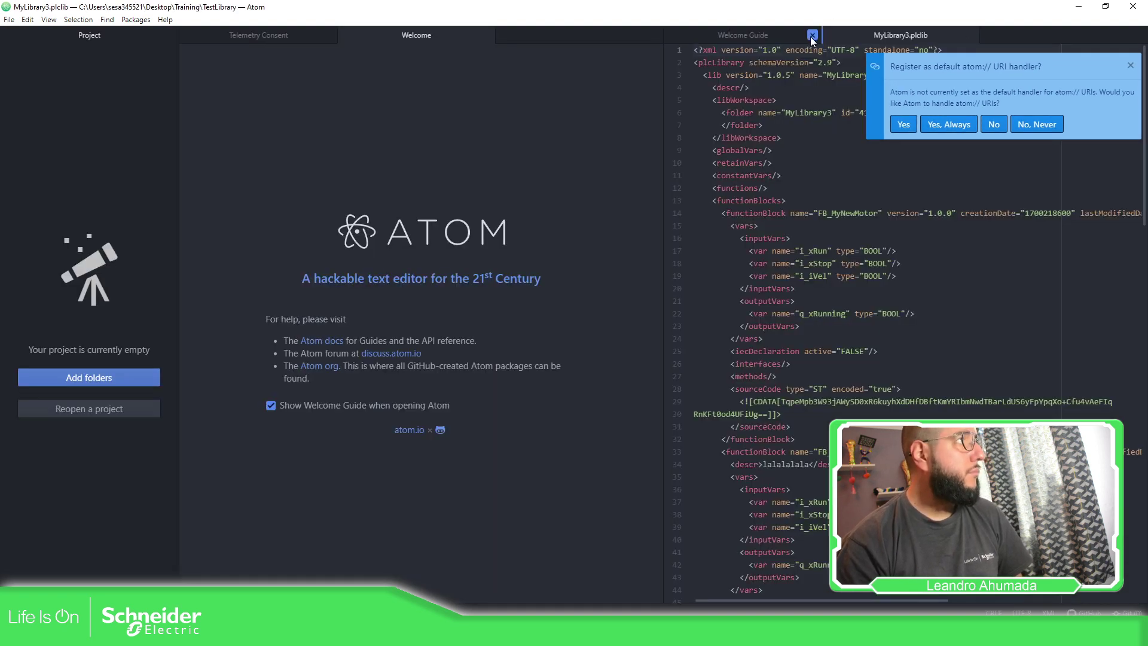
click(812, 36)
click(483, 34)
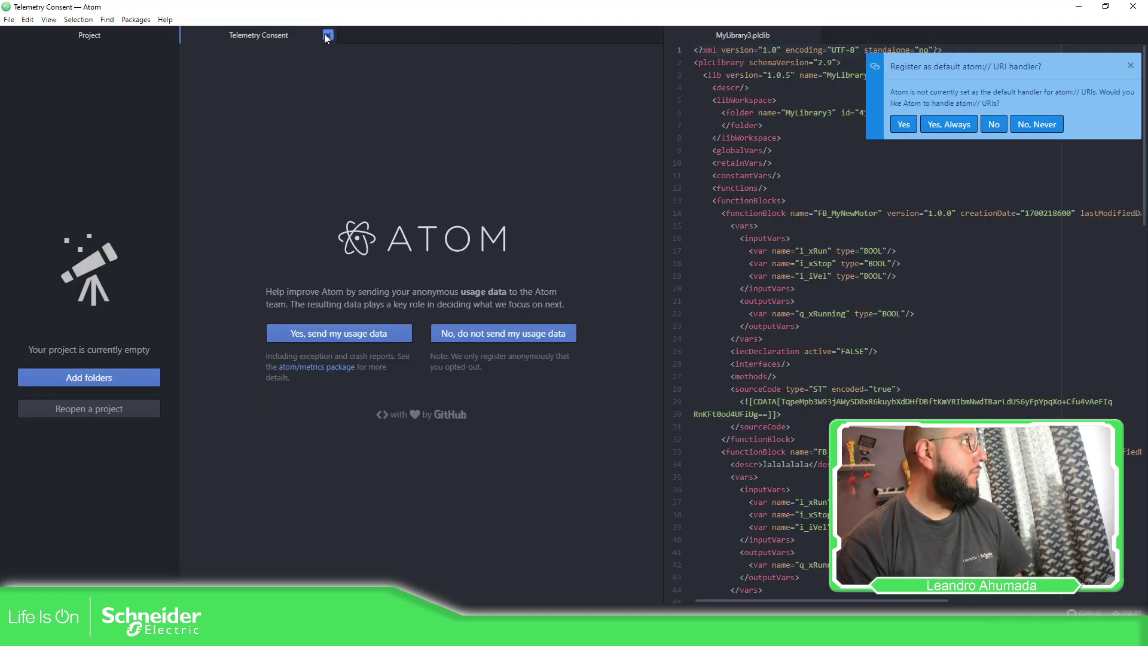
click(327, 36)
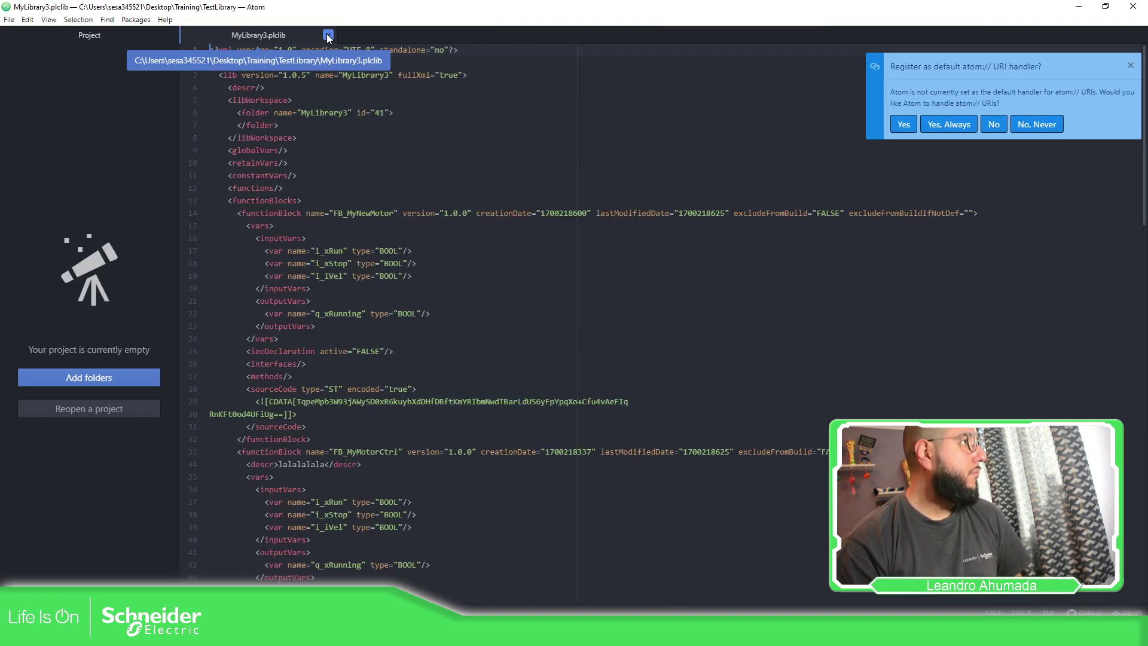
Add an opening folder tag with the name "MyFBs" on a new line inside the MyLibrary3 folder element
click(412, 109)
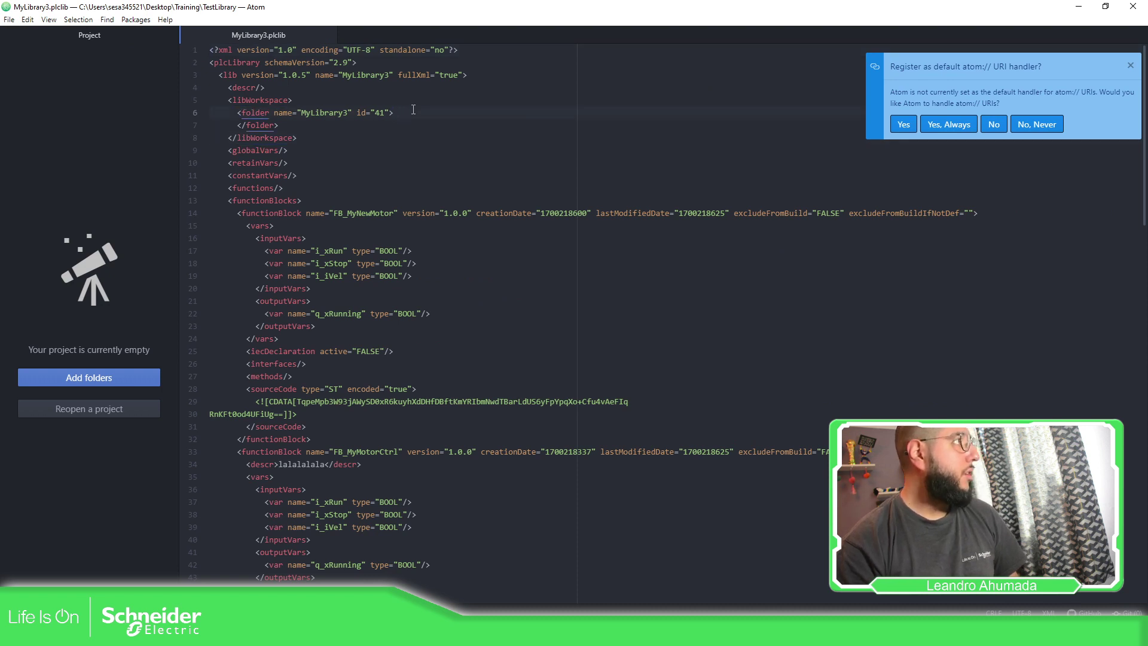
key(Return)
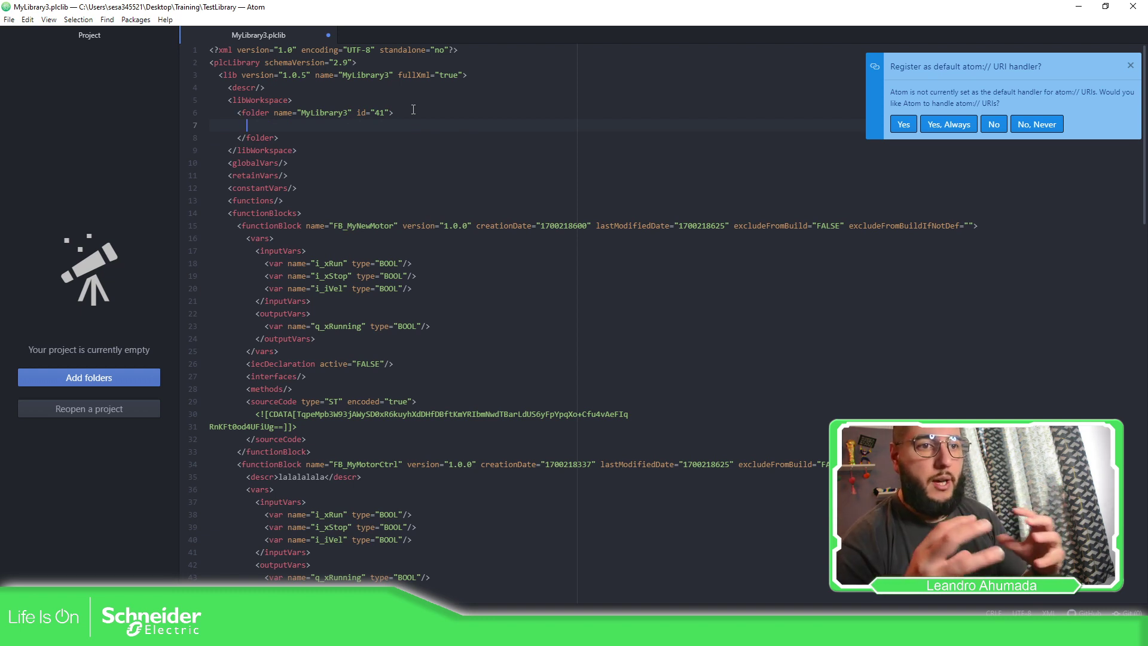
text(<)
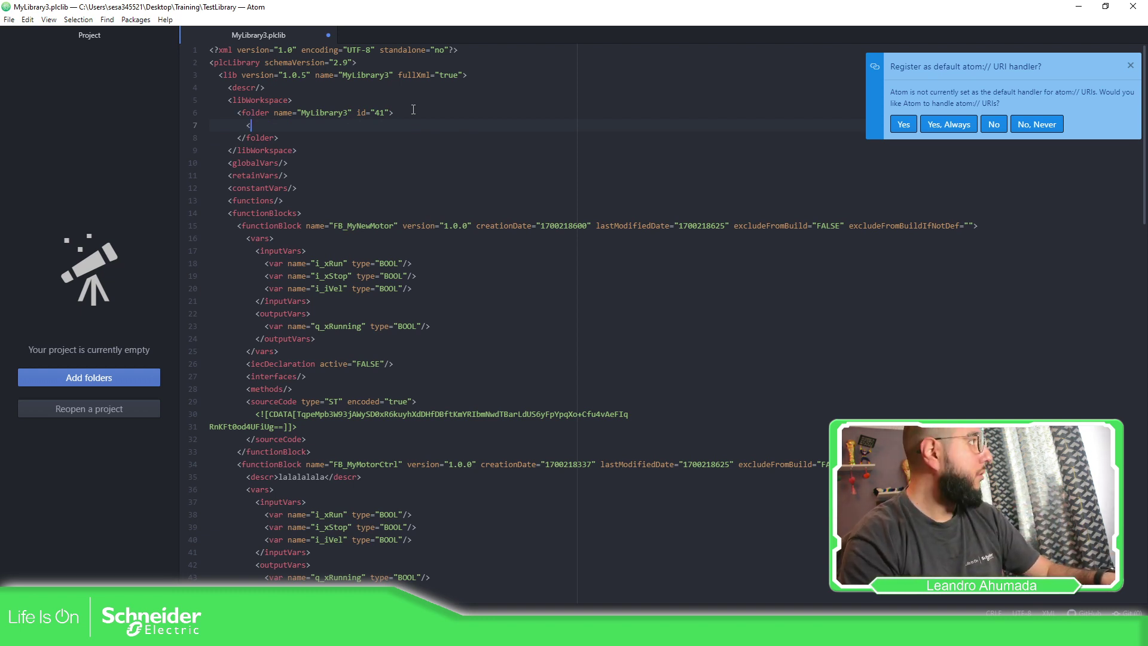
text(fold)
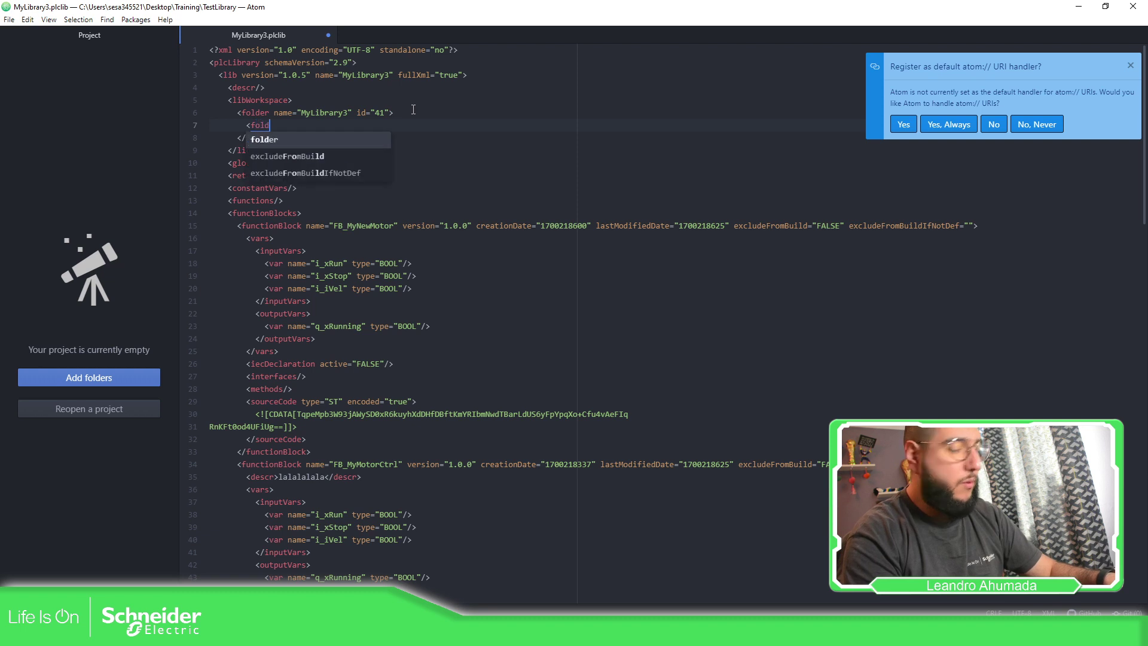
text(er name=)
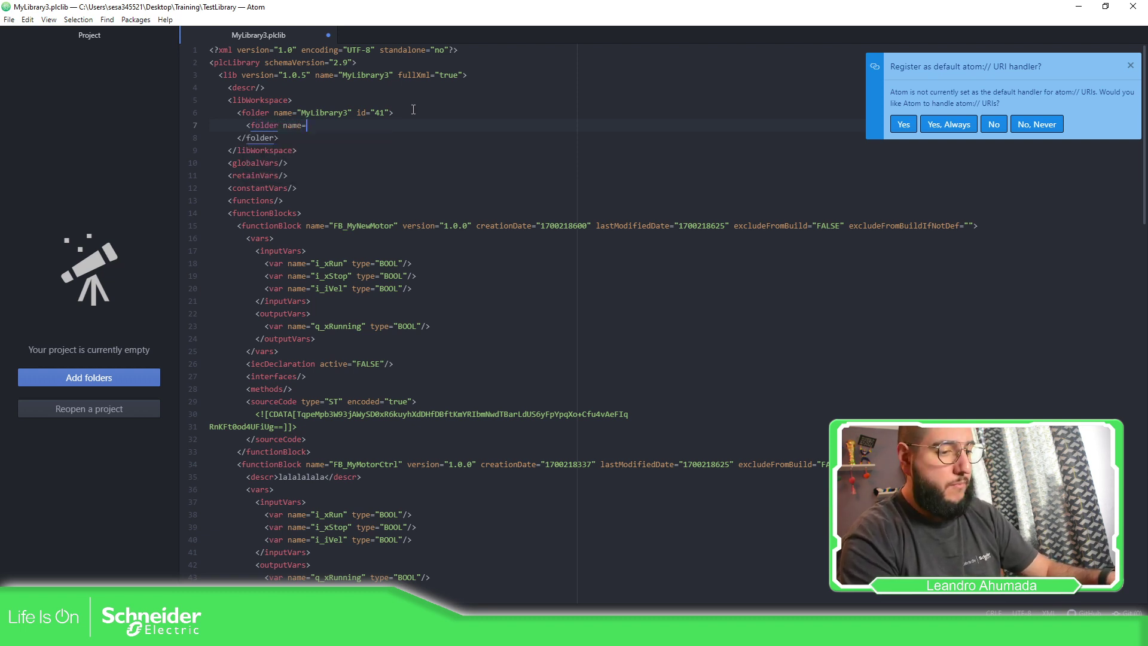
text("")
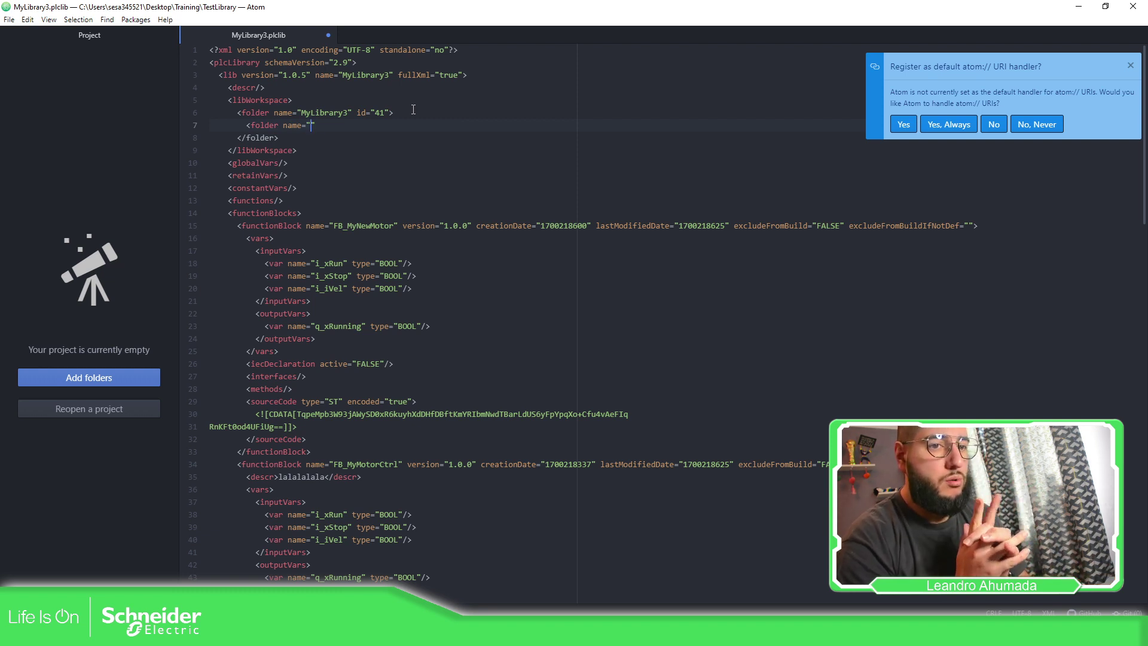
key(Left)
text(My)
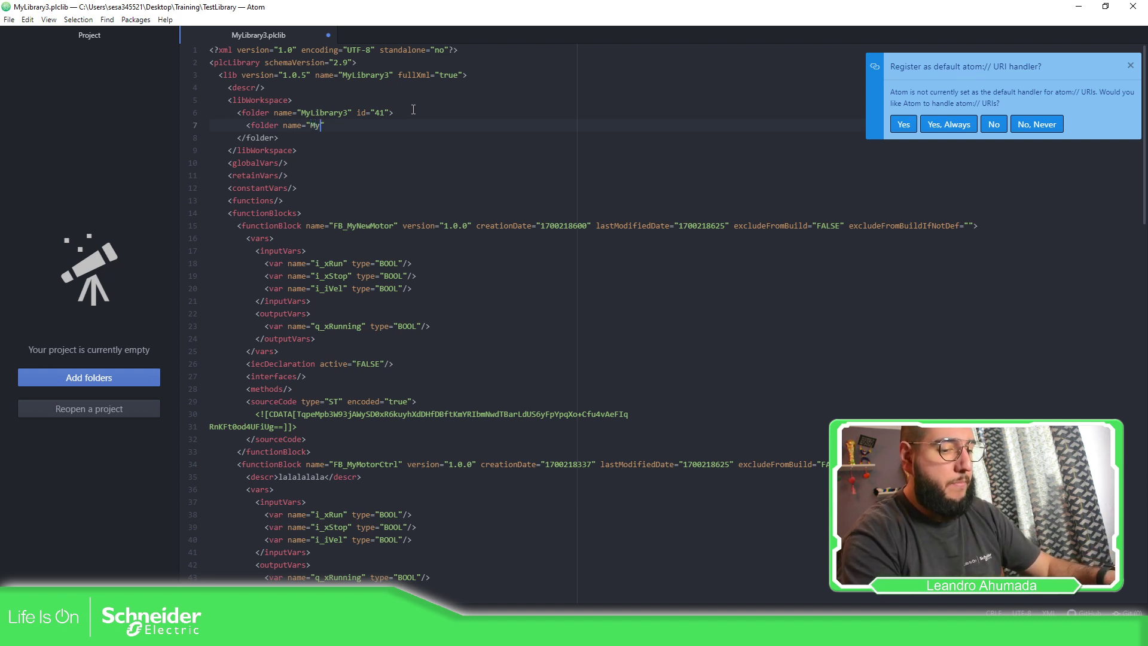
text(FBs)
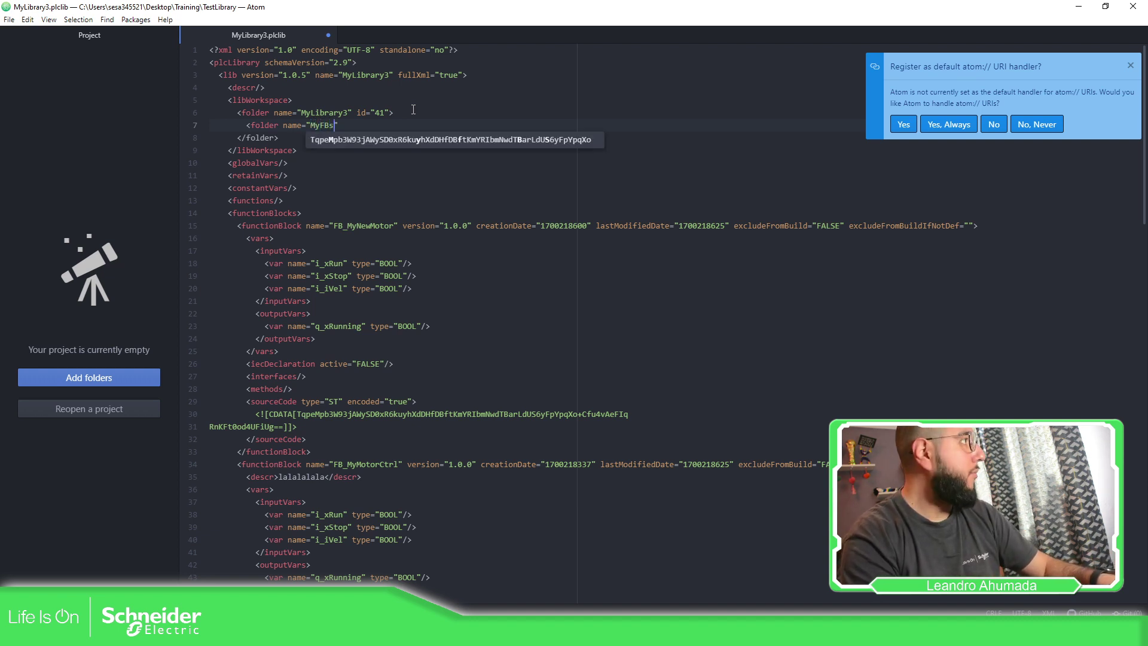
key(Right)
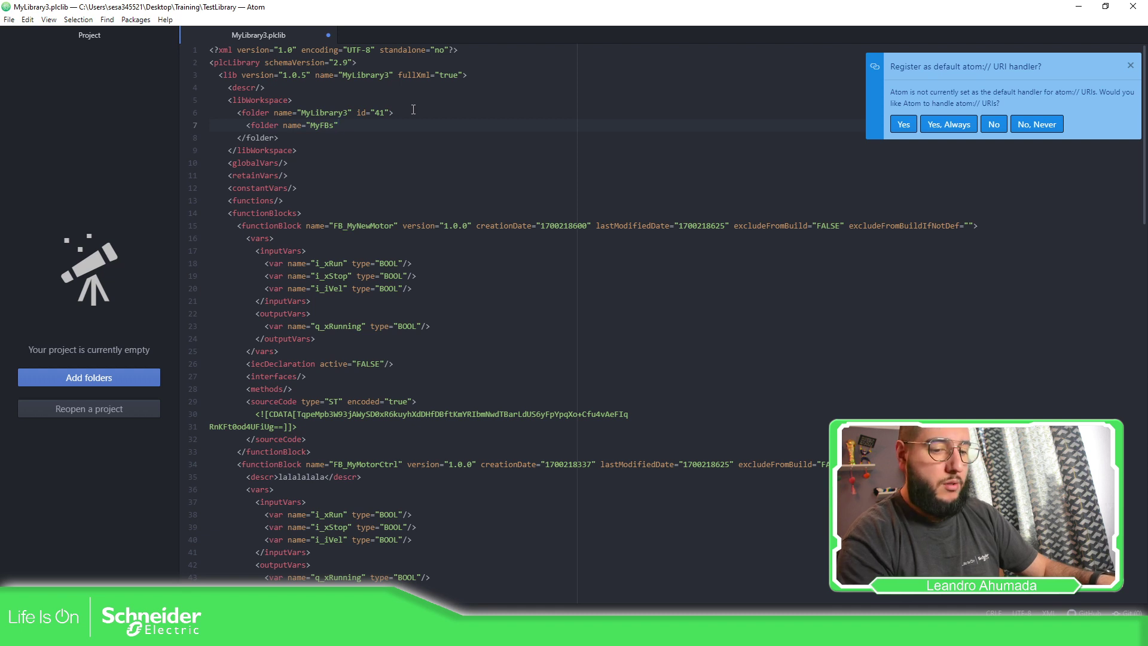
text(>)
Copy the existing </folder> closing tag below the MyFBs tag, align its indentation, and insert an empty line between the two tags
key(Return)
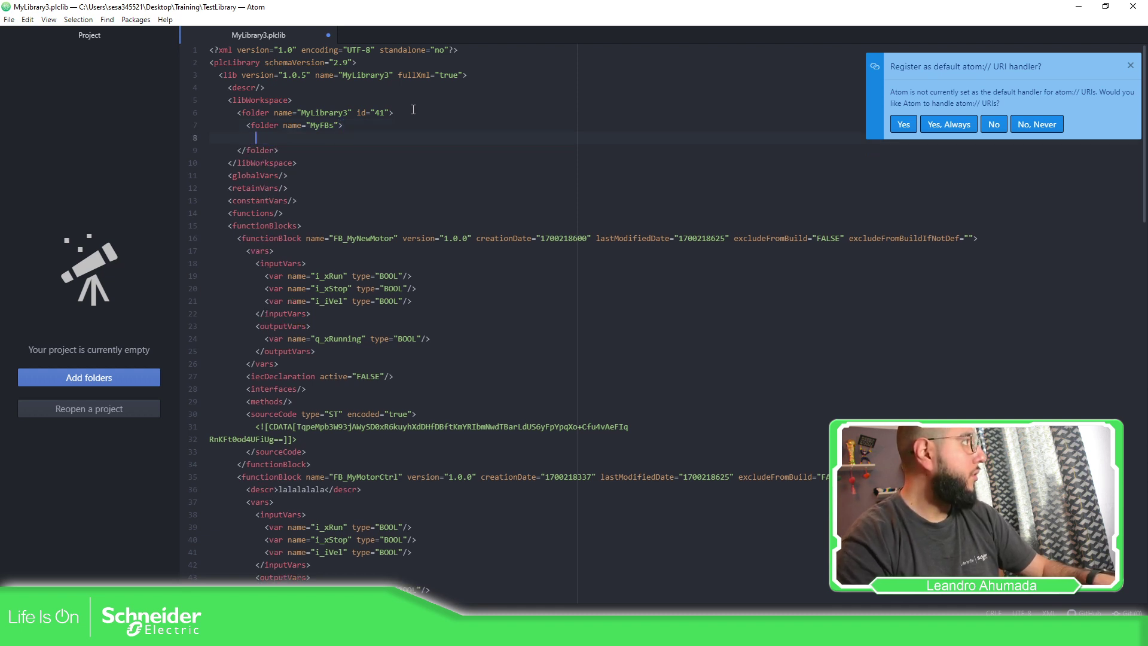
key(Down)
key(Home)
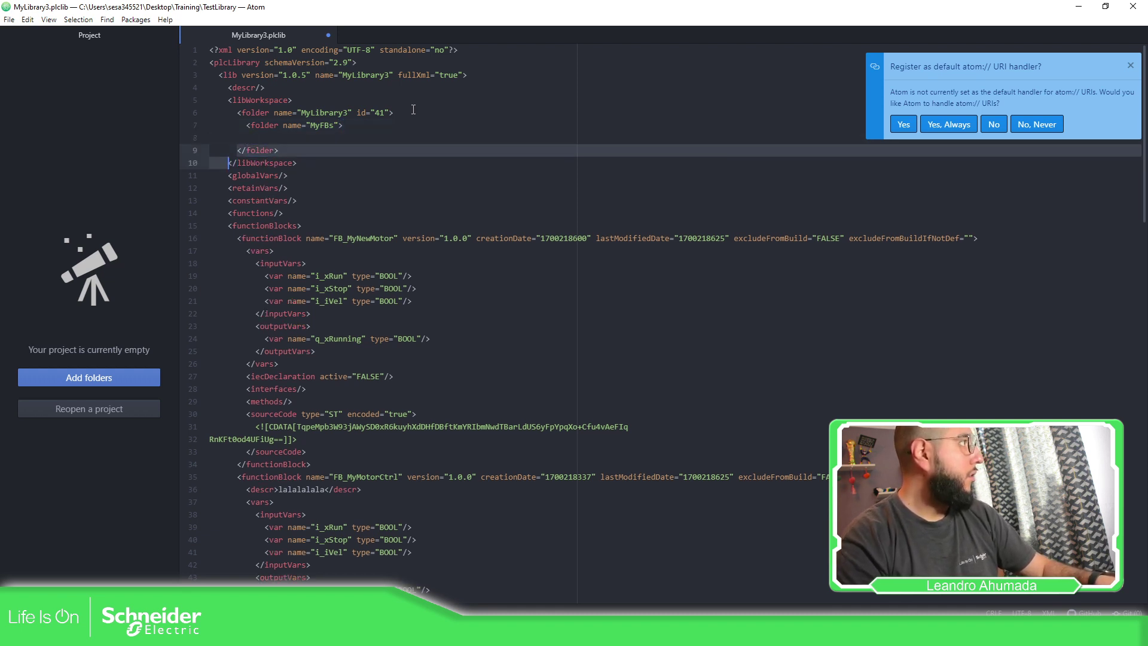
key(shift+End)
key(ctrl+c)
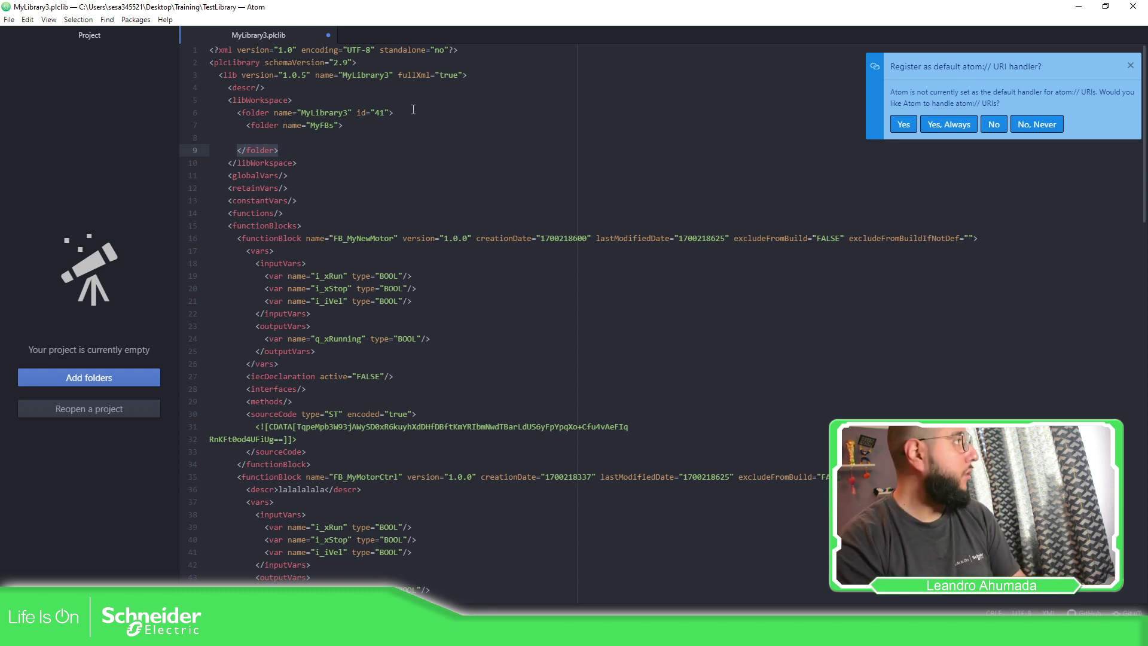
key(Up)
key(ctrl+v)
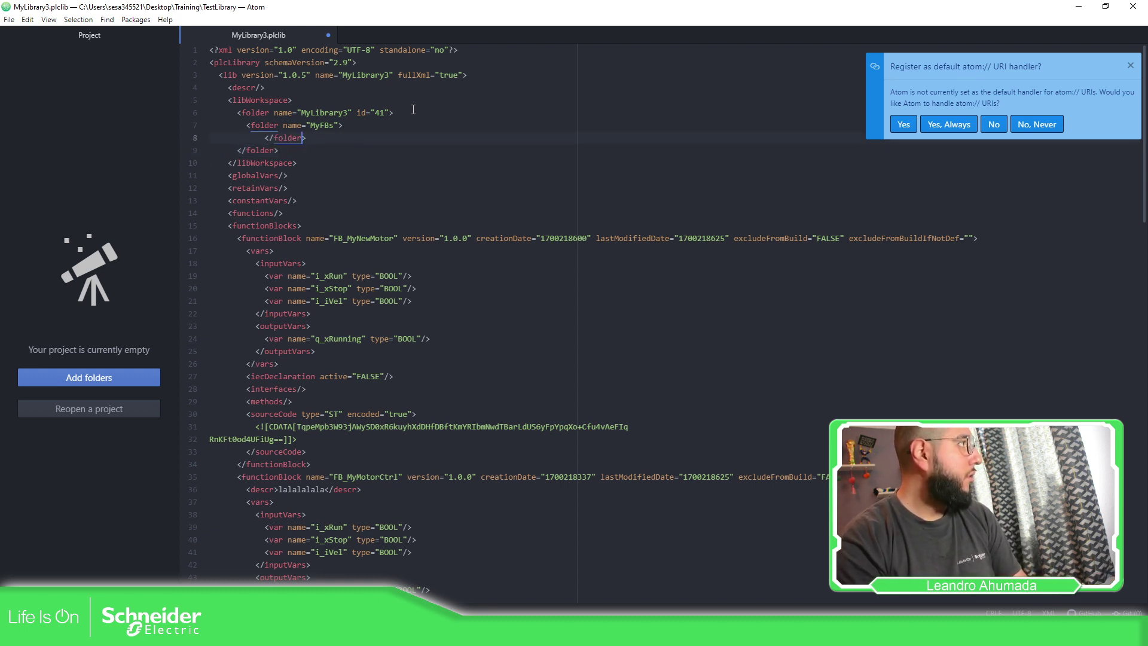
key(Left)
key(Left)
key(BackSpace)
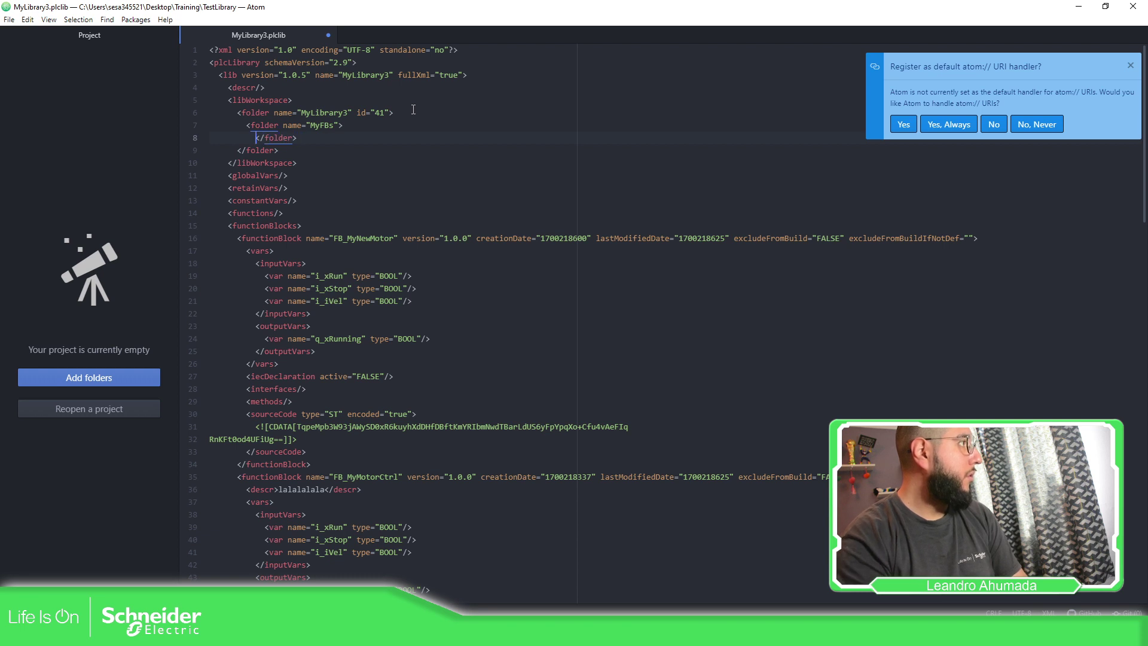
key(BackSpace)
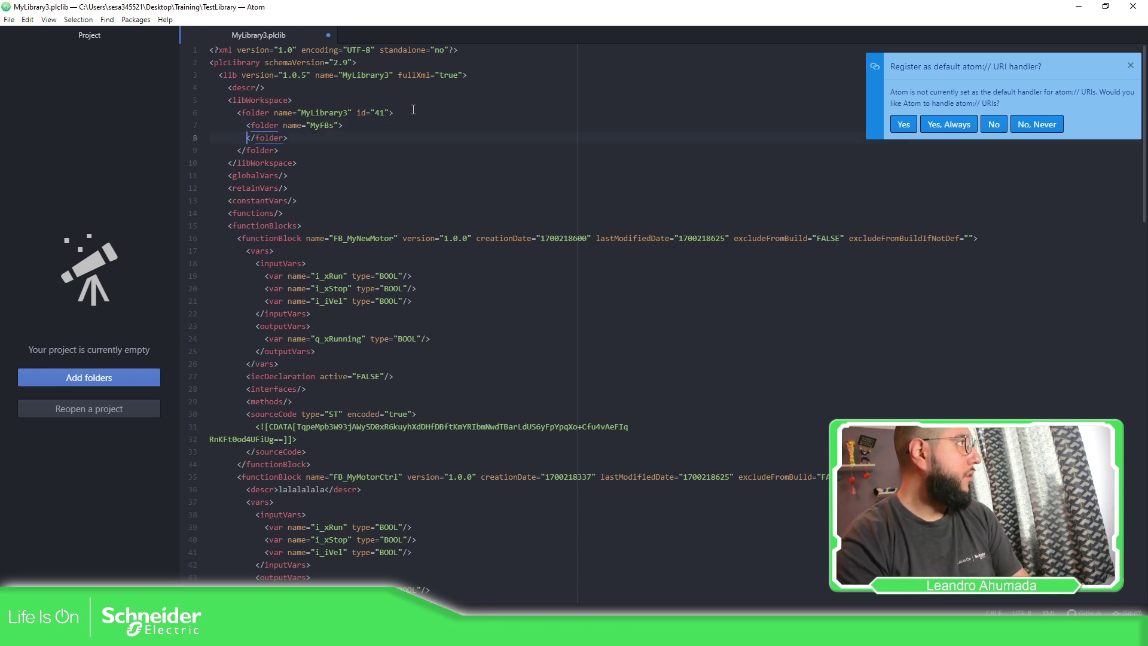
key(Return)
key(Up)
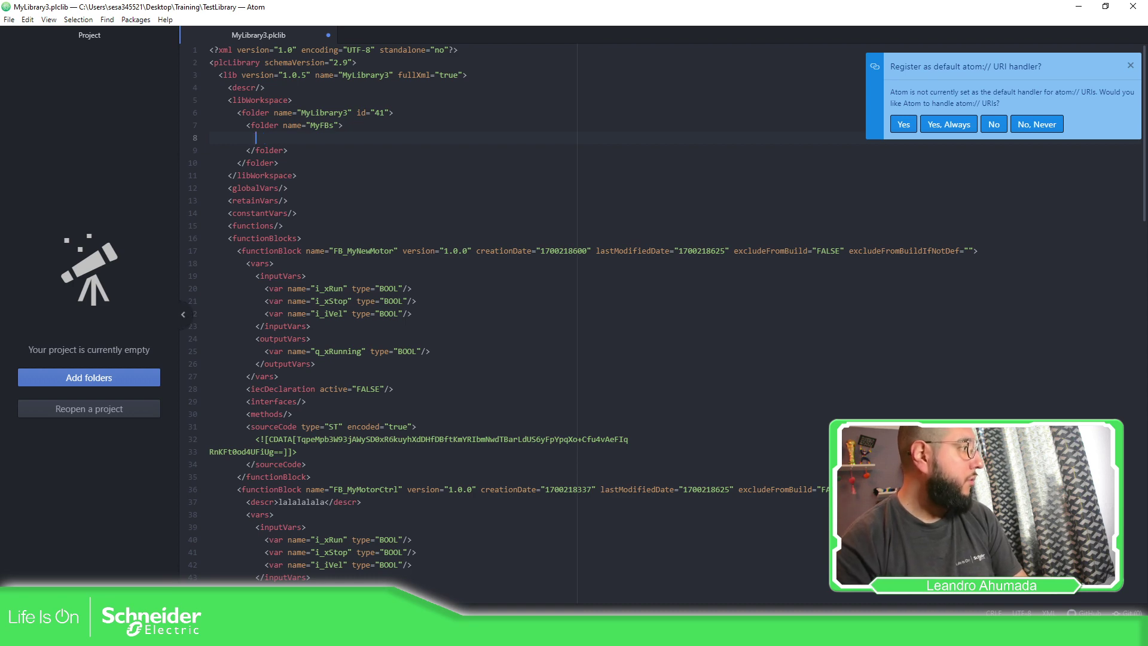
Switch to the PowerPoint slide show and examine the libWorkspace folder example, marking the Folder_01 block and its Pou entries
click(278, 633)
click(280, 564)
key(Right)
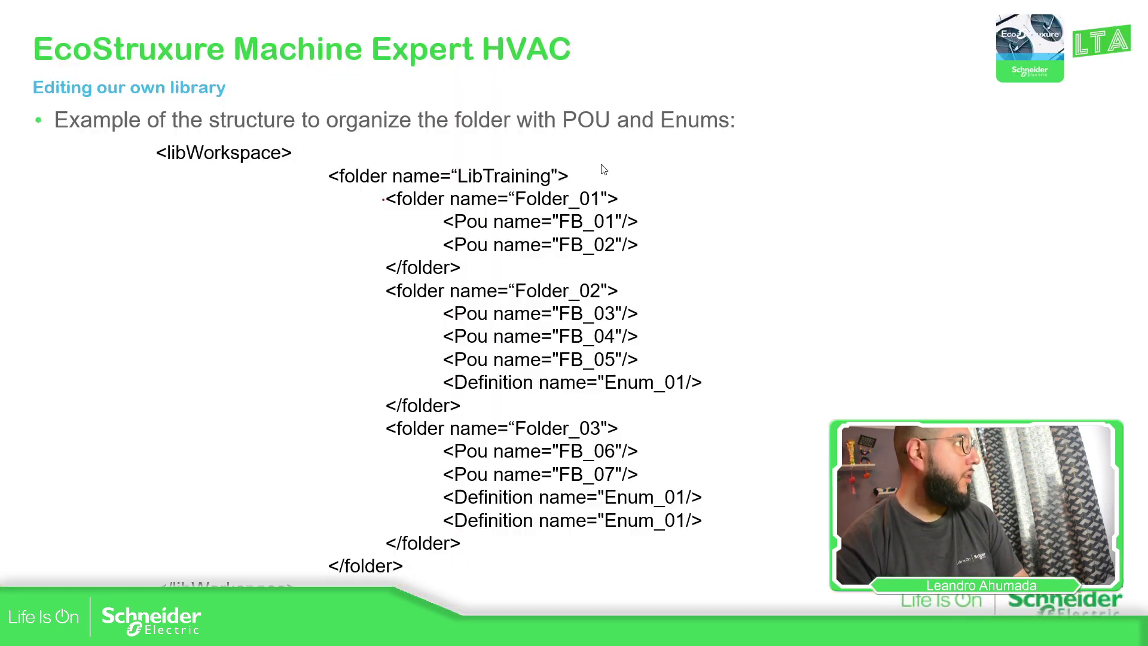
key(Right)
key(Right)
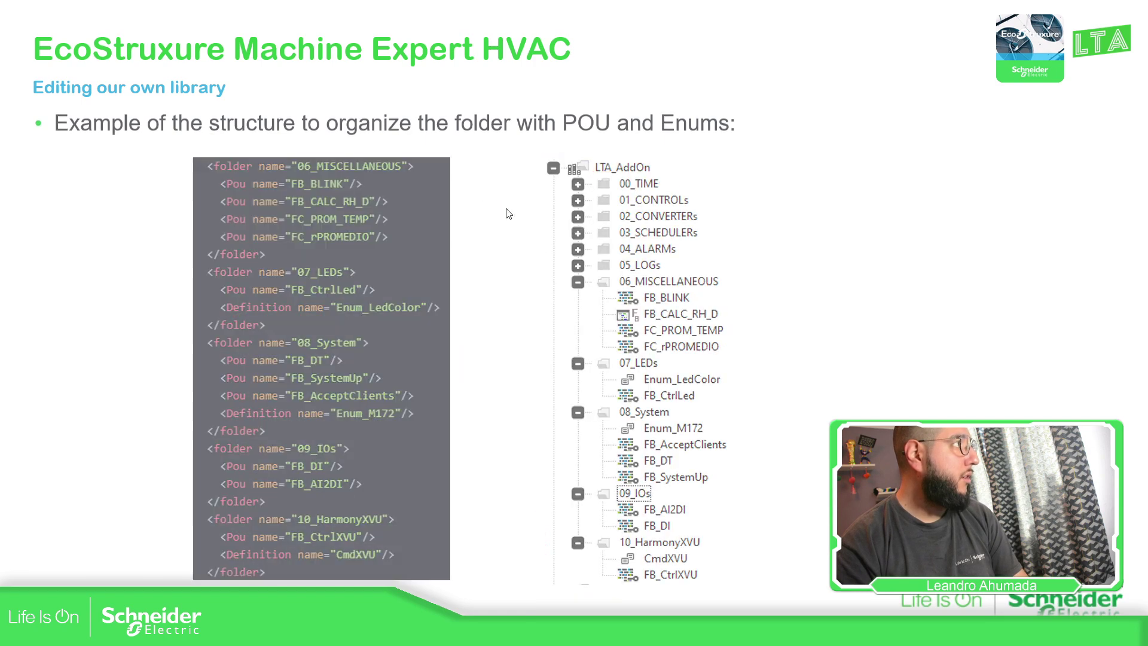
key(Right)
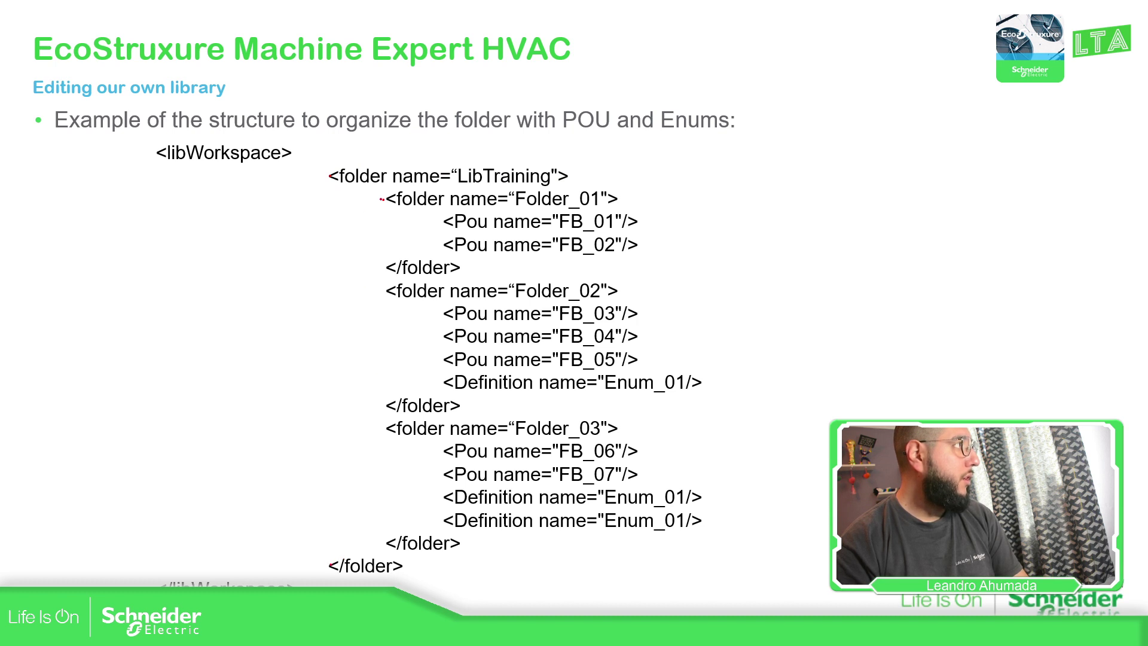
mouse_move(390, 196)
mouse_down()
mouse_move(361, 236)
mouse_move(391, 267)
mouse_up()
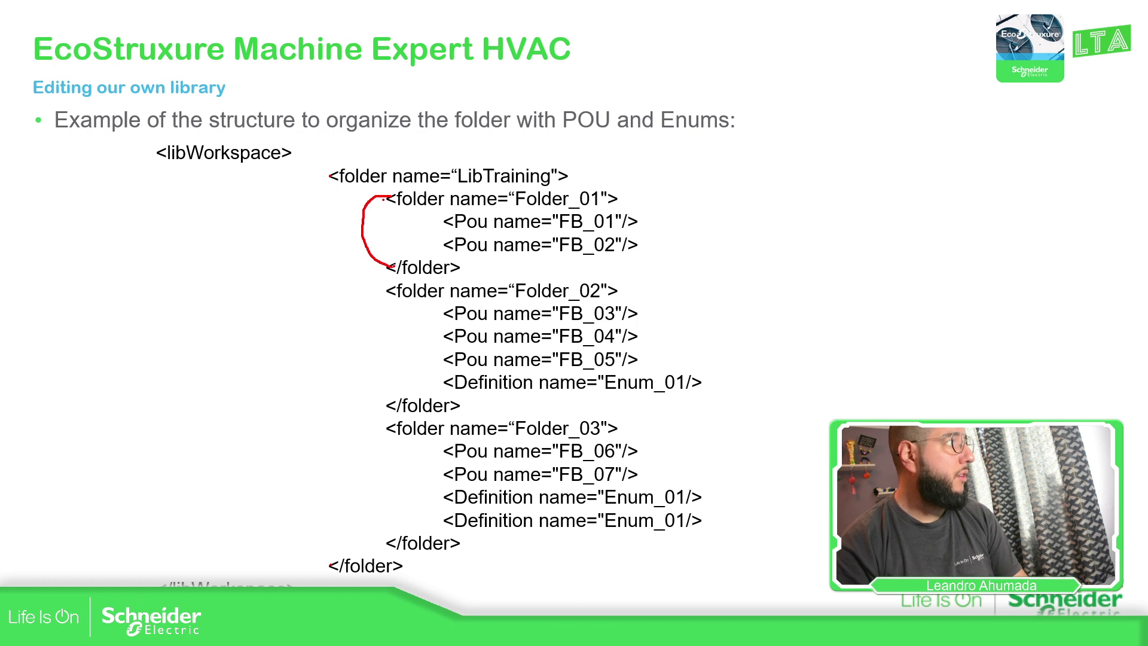
mouse_move(458, 209)
mouse_down()
mouse_move(435, 240)
mouse_move(556, 257)
mouse_move(641, 214)
mouse_move(470, 207)
mouse_up()
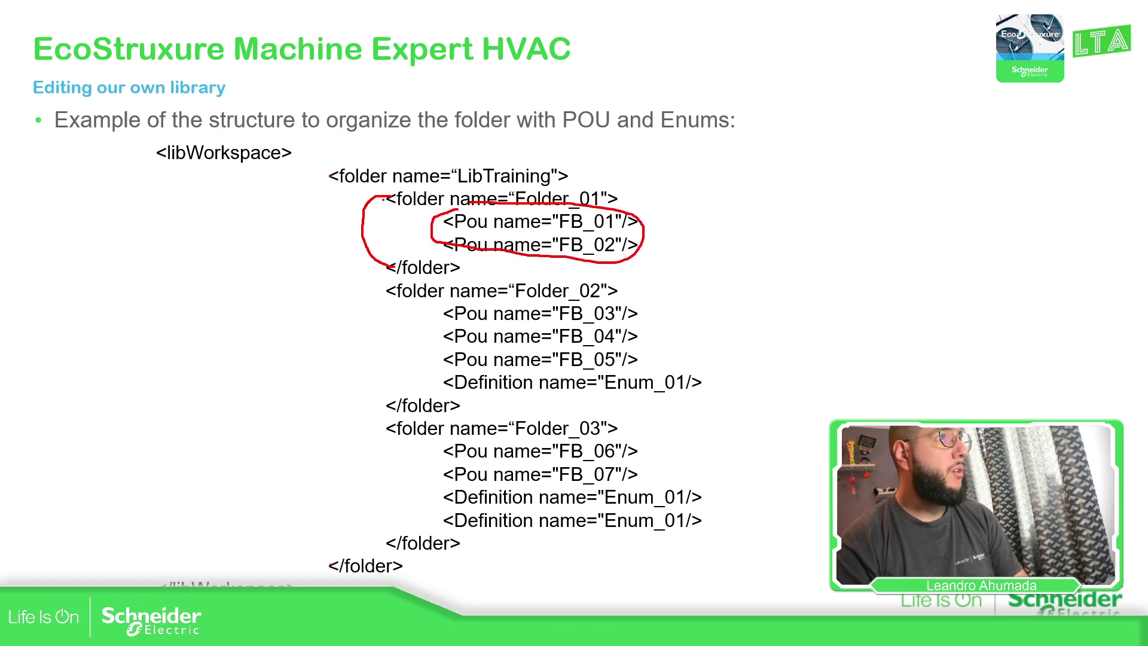
Switch back to Atom and begin a Pou entry with a name attribute inside the MyFBs folder
key(alt+Tab)
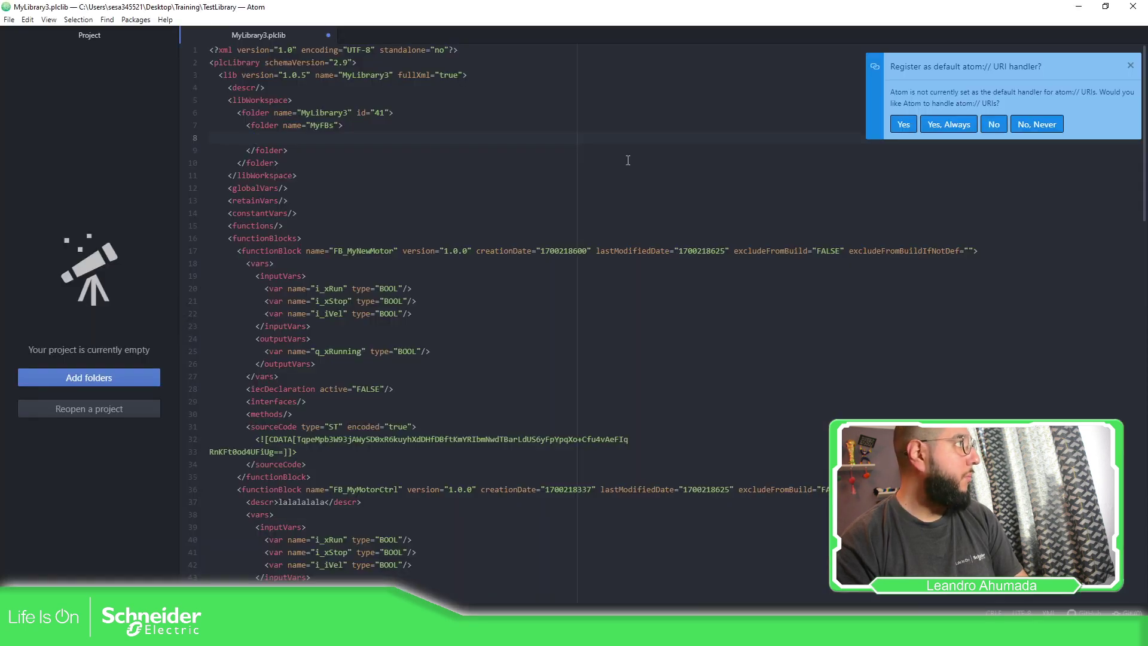
text(<)
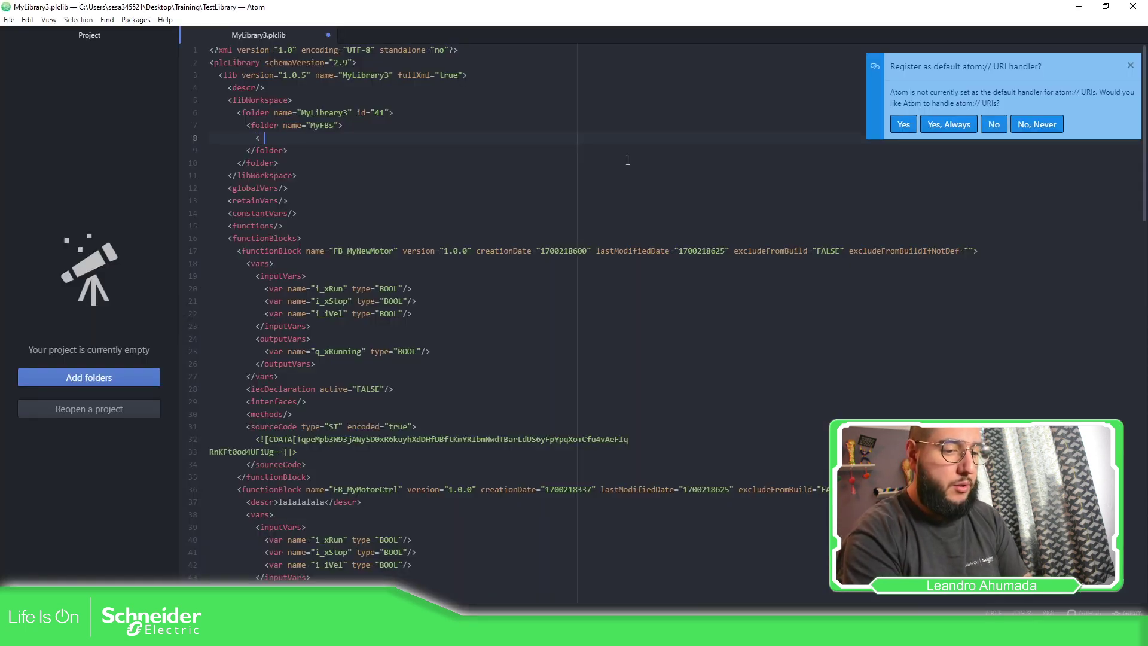
text( pou)
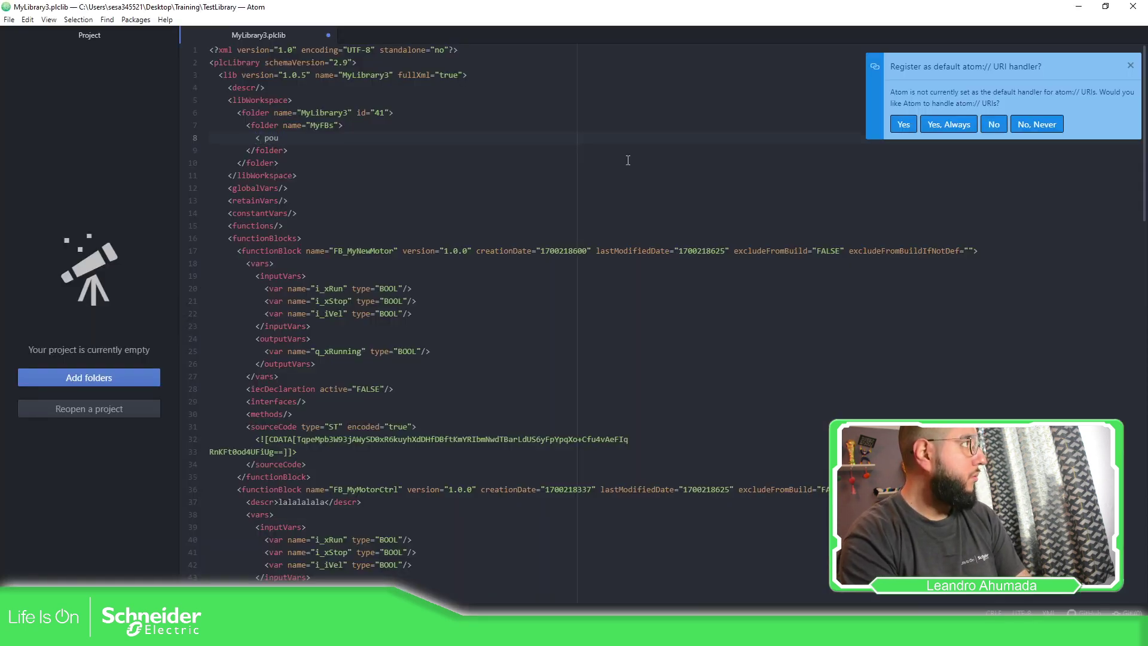
key(BackSpace)
key(BackSpace)
key(BackSpace)
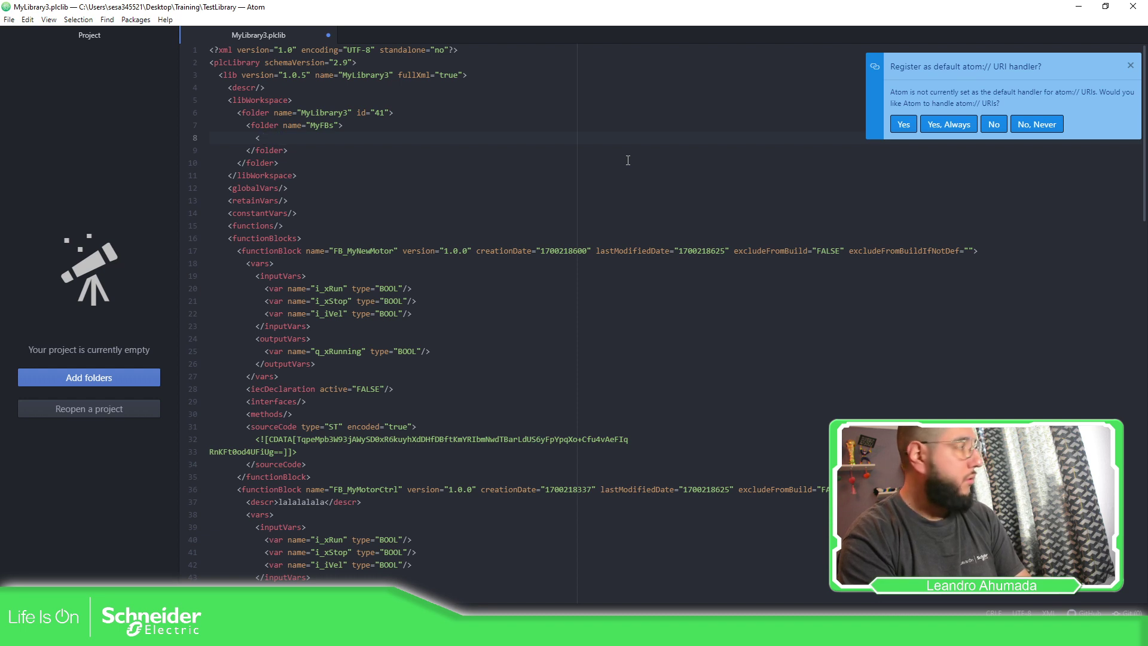
text(Pou )
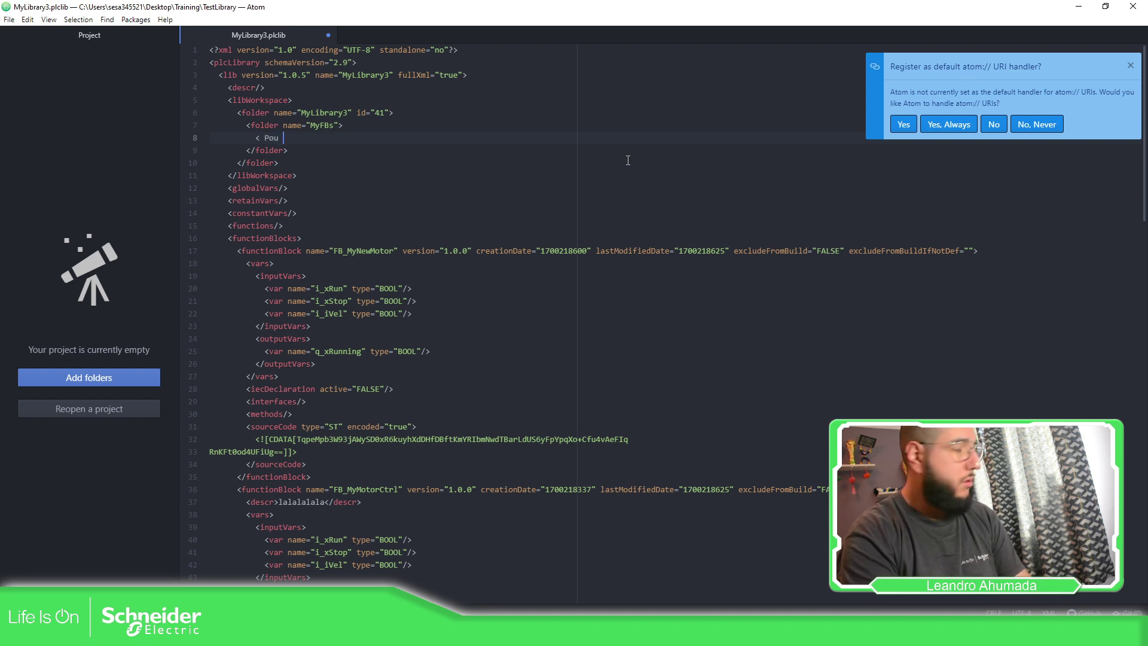
text(name =)
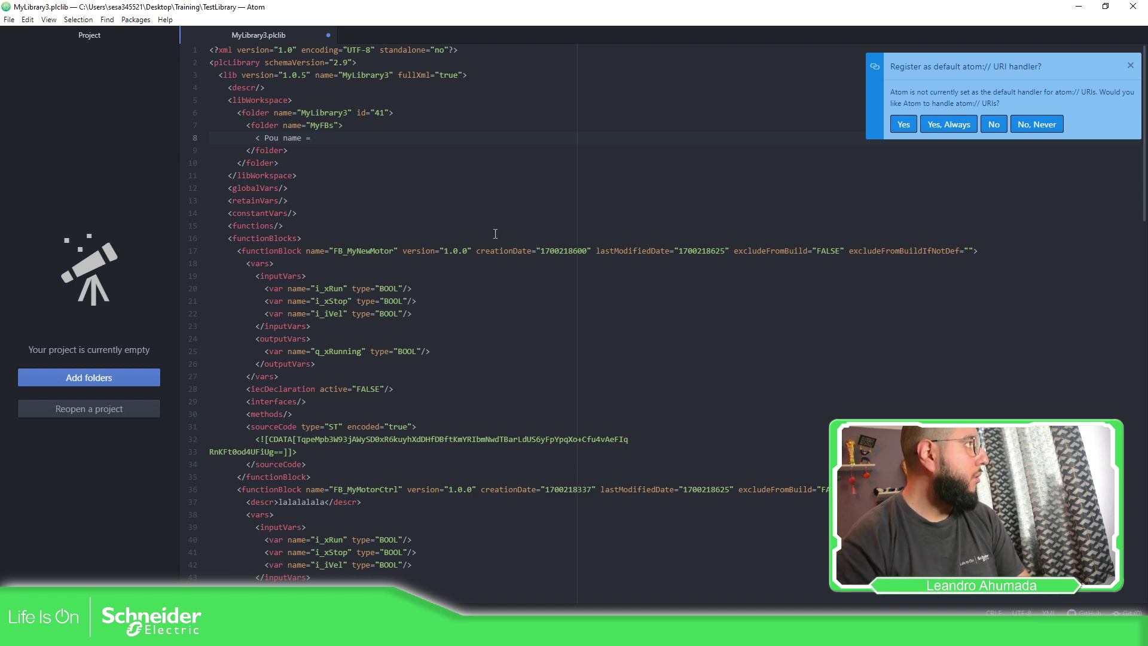
Check the Pou syntax on the slide and remove the extra spaces so the entry reads <Pou name=
mouse_move(278, 631)
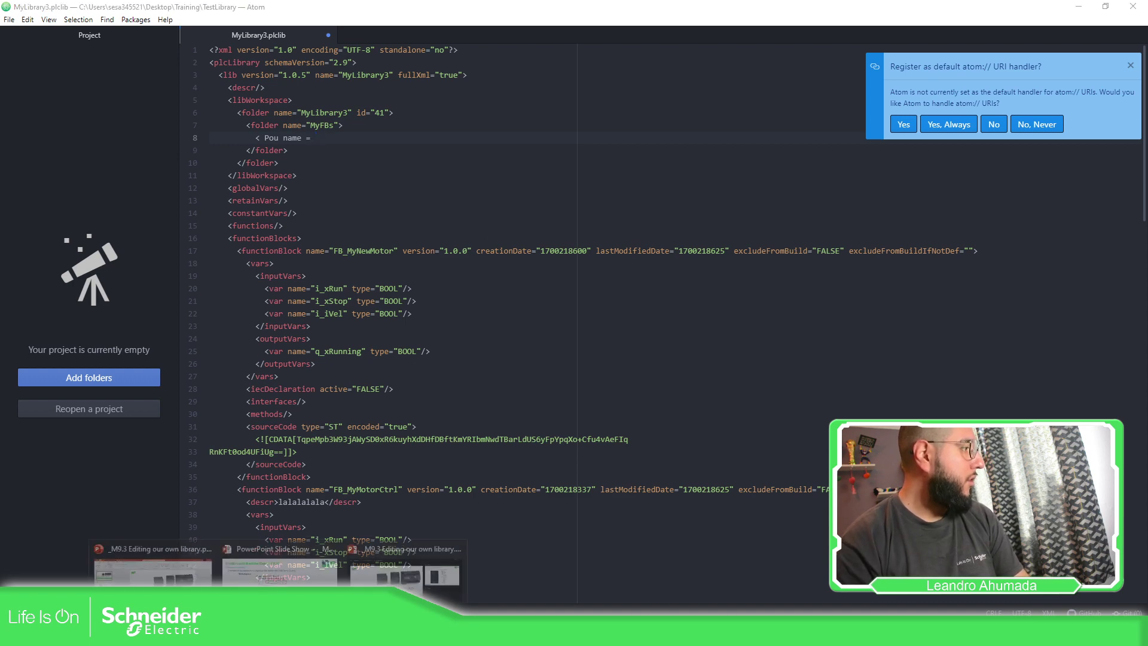
click(280, 565)
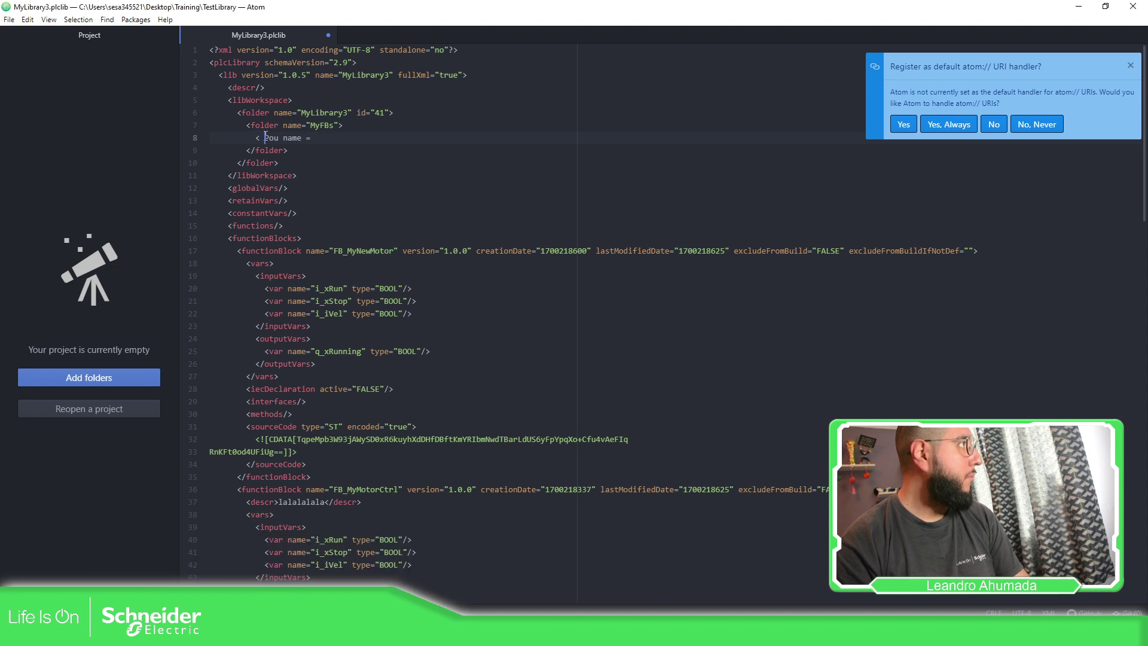
click(267, 138)
key(BackSpace)
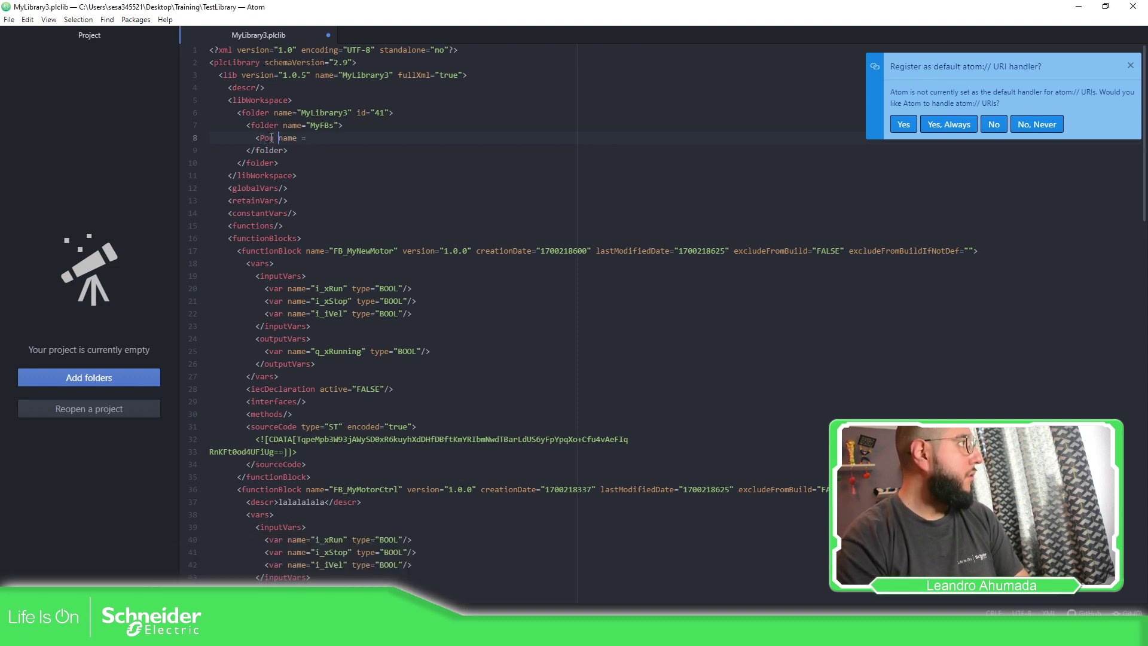
key(BackSpace)
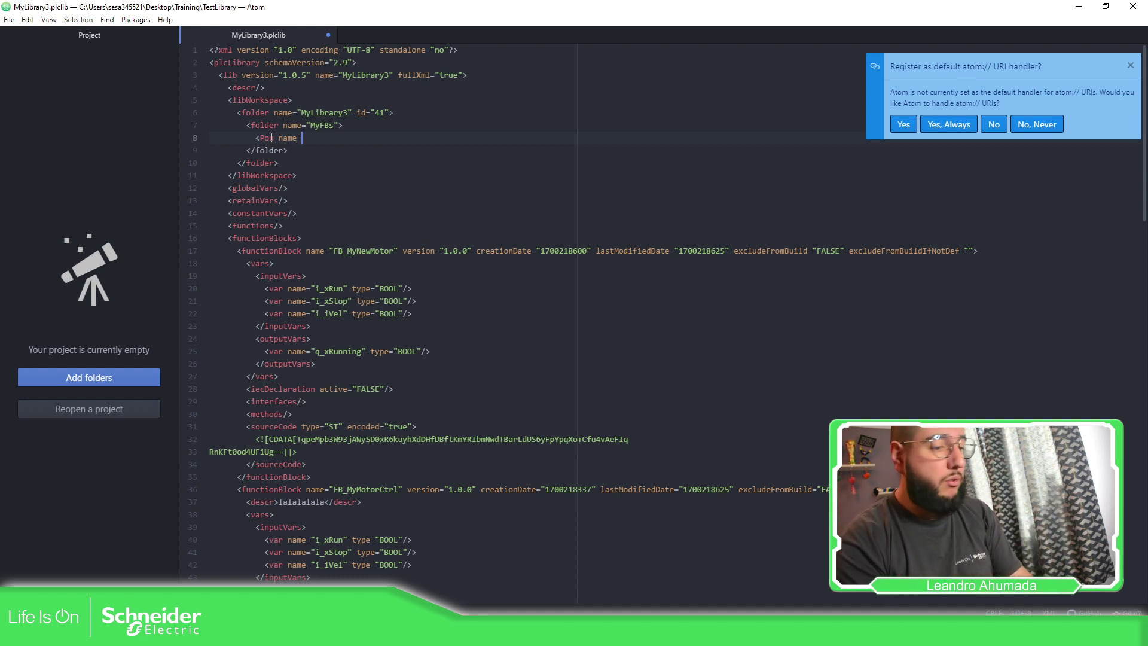
Complete the Pou entry inside the MyFBs folder with the name FB_MyNewMotor and its closing bracket
text(")
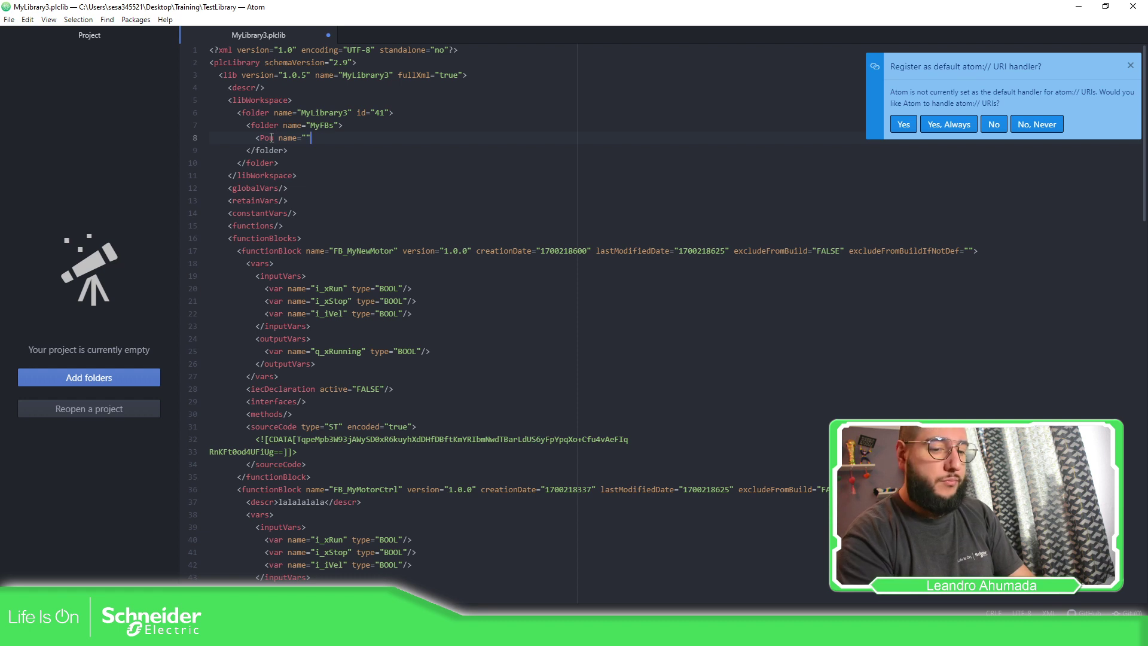
text( >)
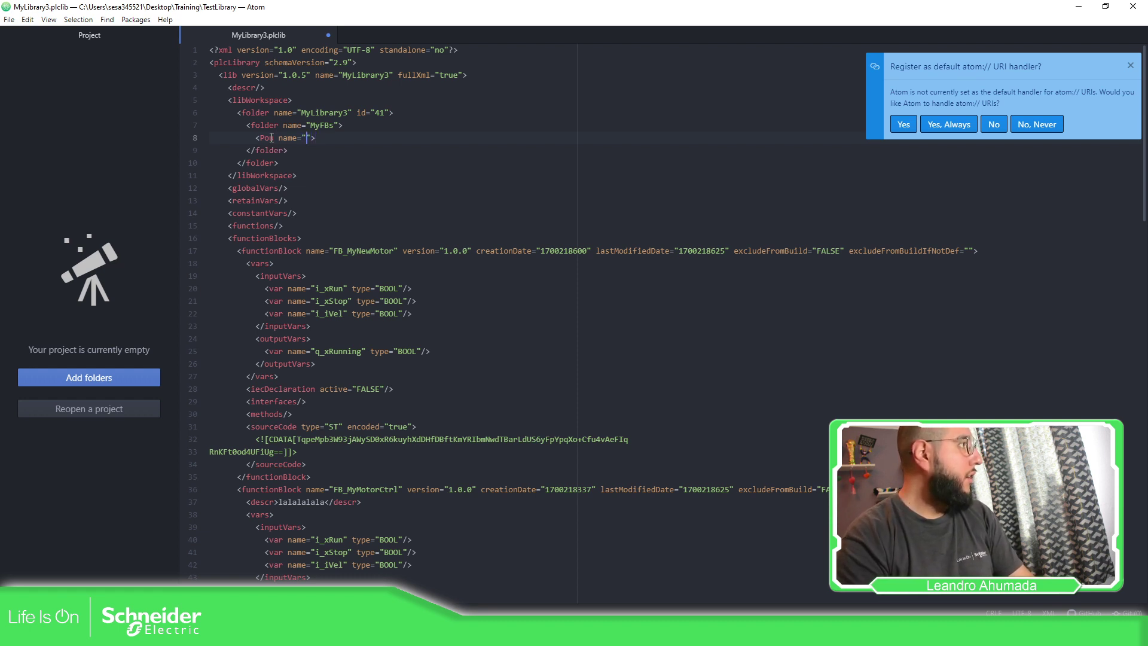
text(FB)
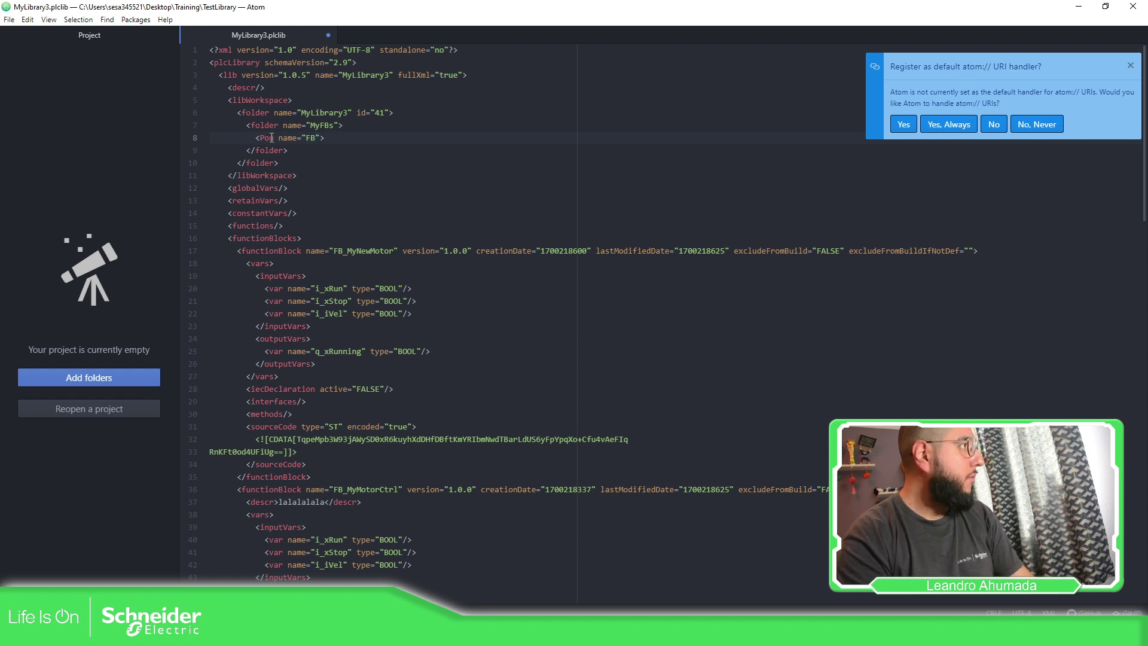
text(_)
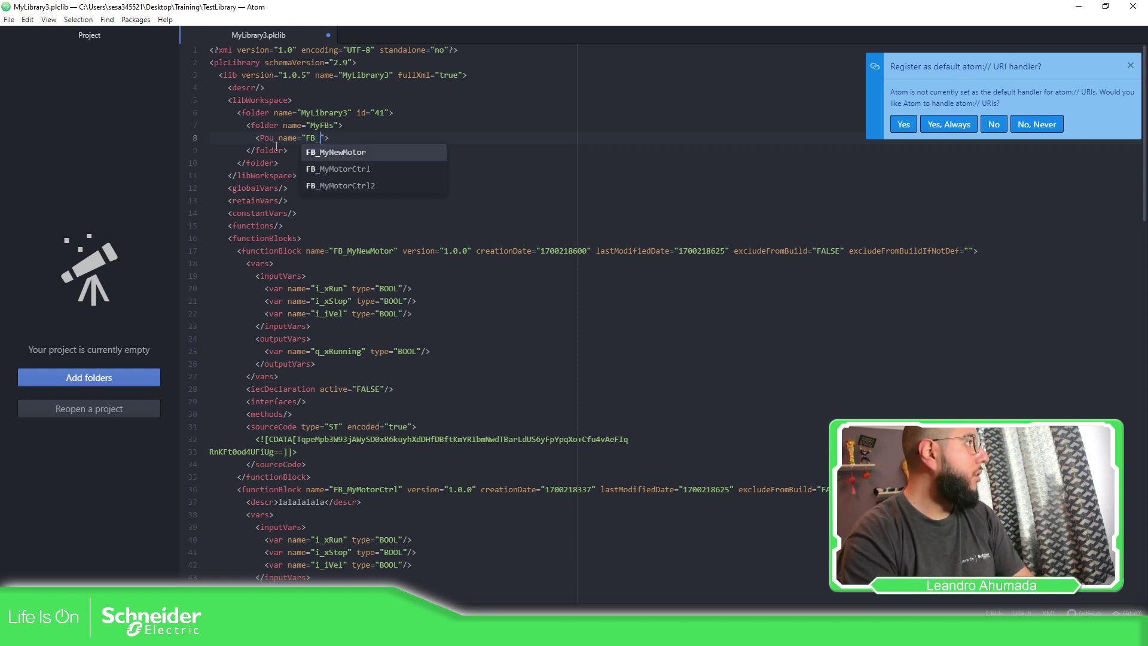
click(350, 153)
Duplicate the FB_MyNewMotor Pou line twice below itself and align the indentation of both copies with the original
drag(385, 137, 257, 136)
key(ctrl+c)
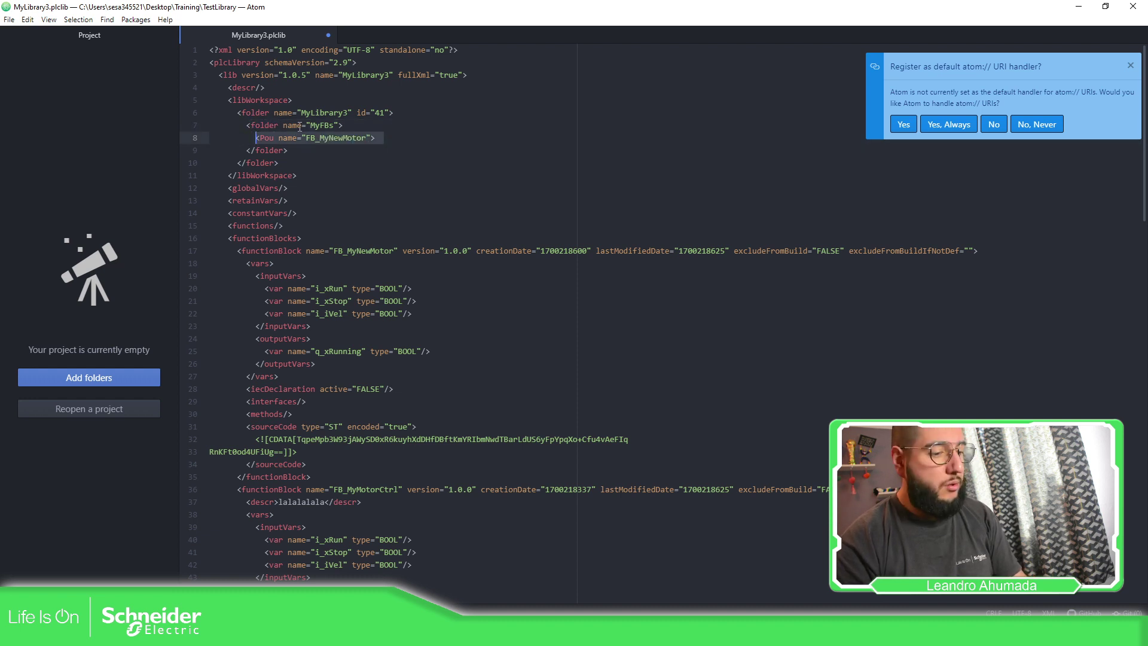
click(390, 138)
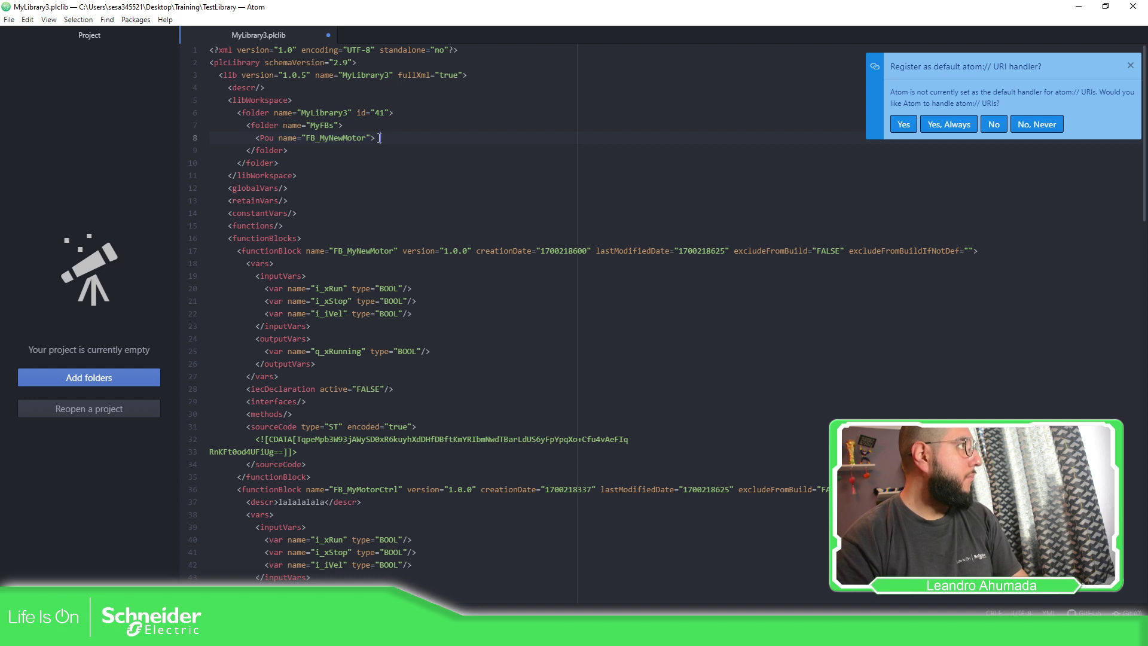
key(Return)
key(ctrl+v)
key(Return)
key(ctrl+v)
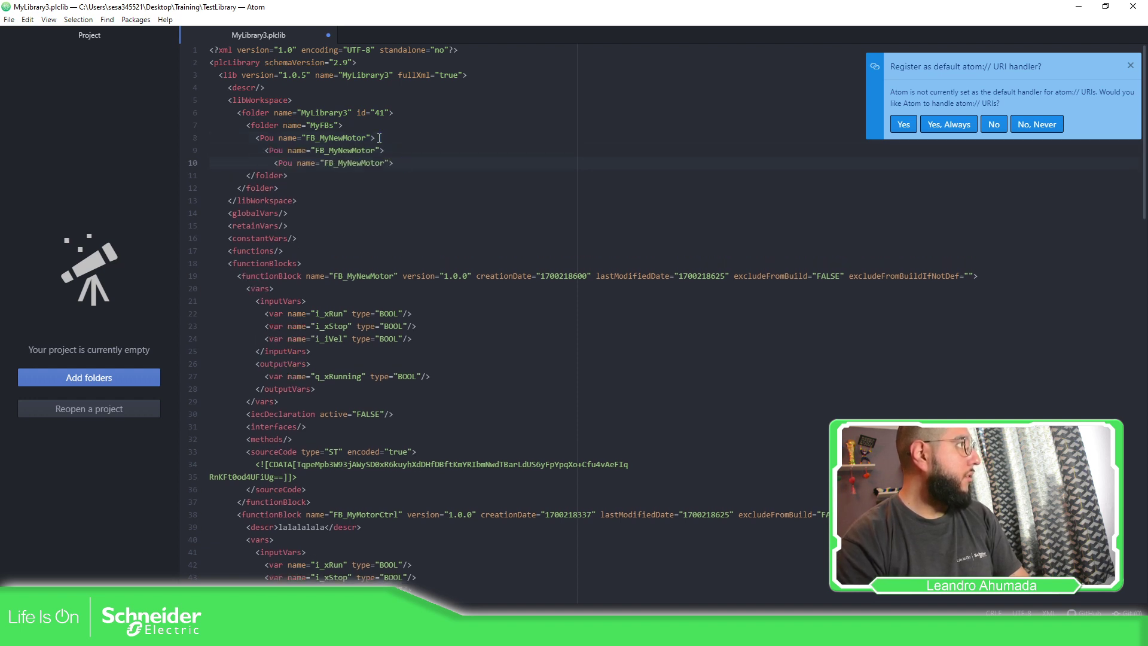
key(BackSpace)
key(Down)
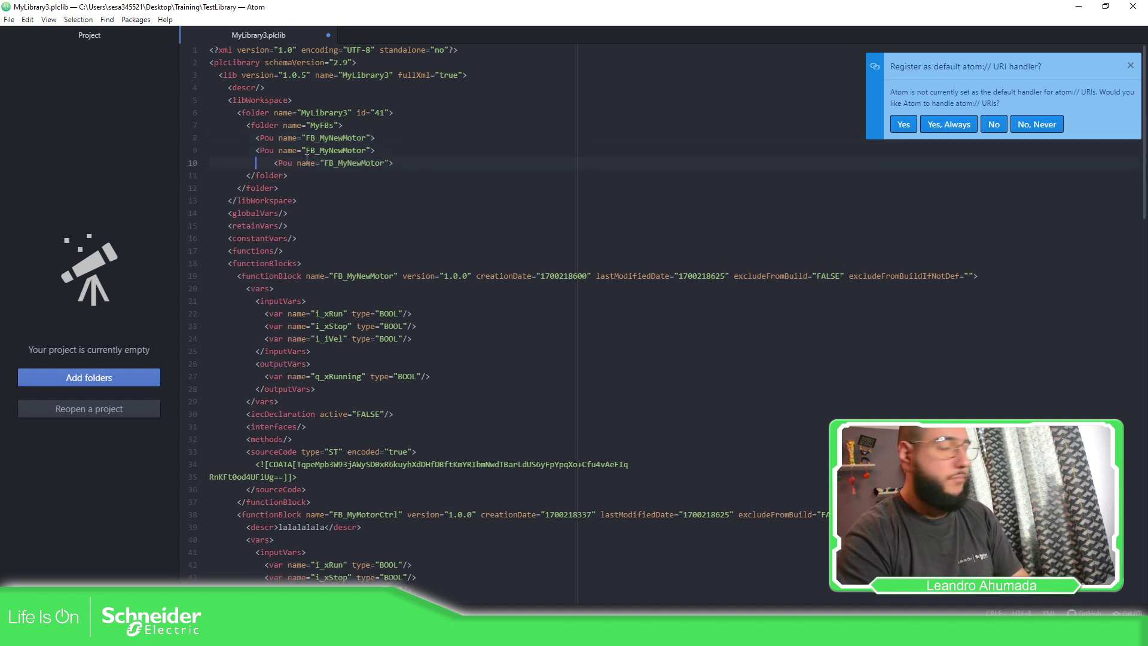
key(Delete)
key(Delete)
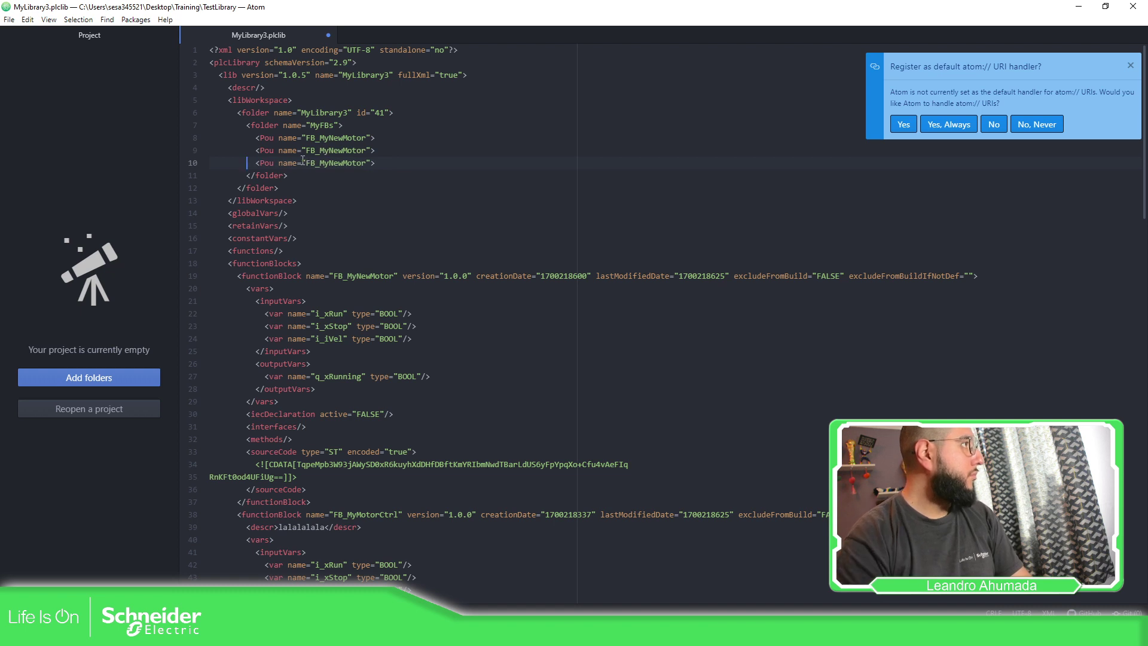
Change the name in the second Pou entry of the MyFBs folder to FB_MyMotorCtrl
drag(366, 149, 317, 150)
text(MyMotorCtrl)
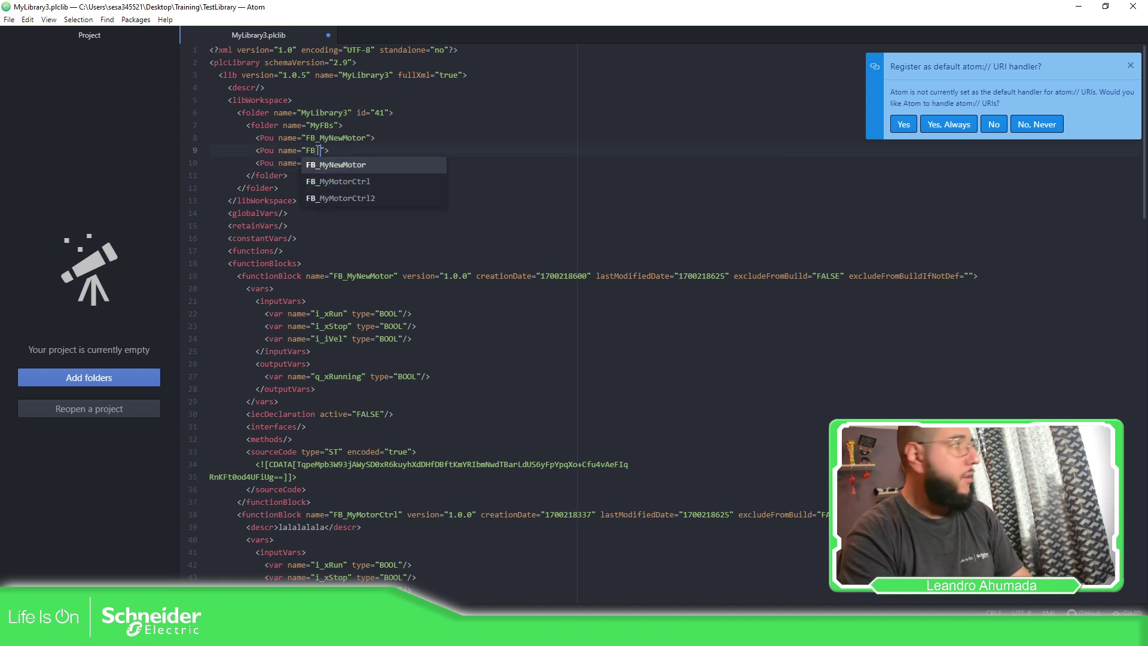
key(Down)
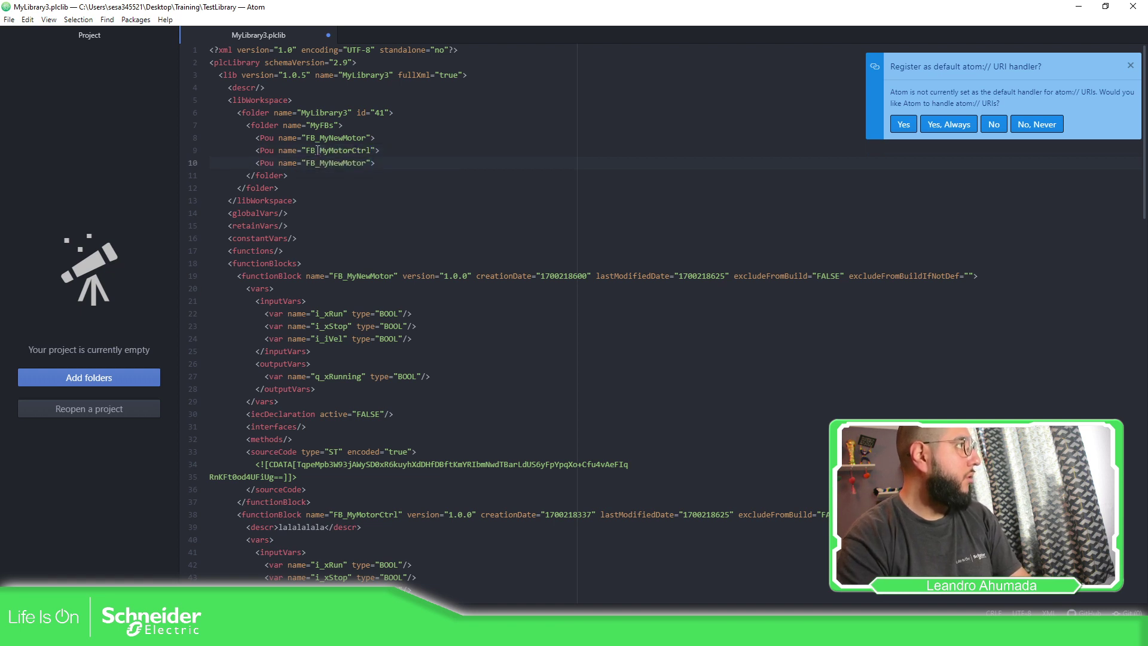
Change the name in the third Pou entry of the MyFBs folder to FB_MyMotorCtrl2
key(shift+Left)
key(shift+Left)
key(shift+Left)
key(shift+Left)
key(shift+Left)
key(shift+Left)
key(shift+Left)
key(shift+Left)
key(shift+Left)
key(shift+Left)
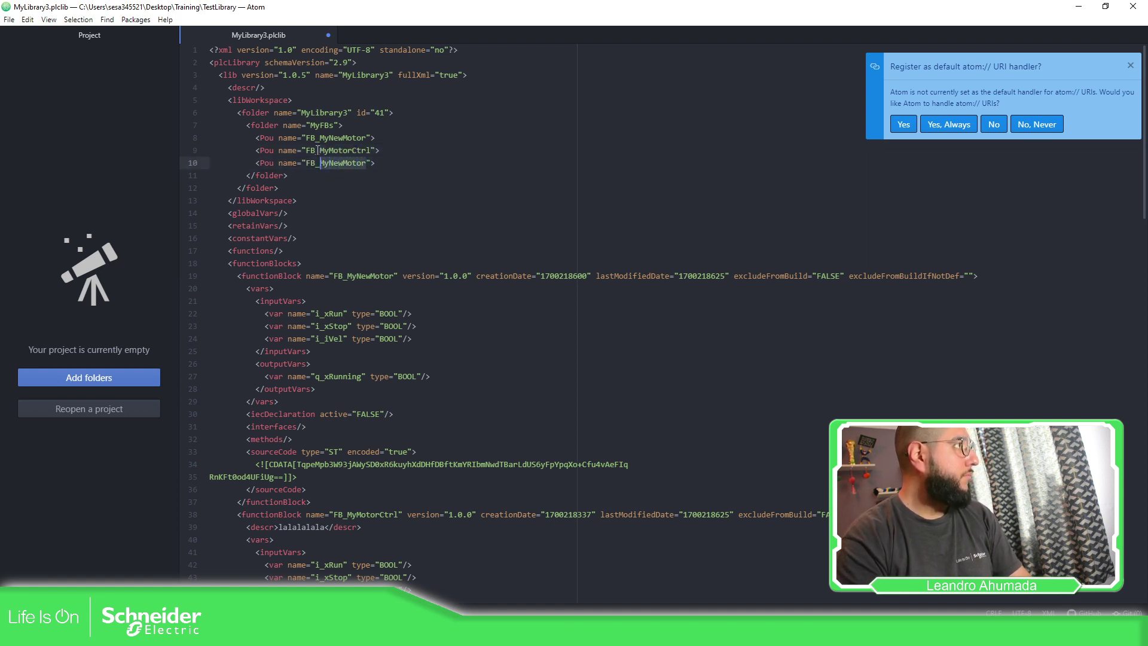
key(BackSpace)
key(ctrl+space)
key(Down)
key(Down)
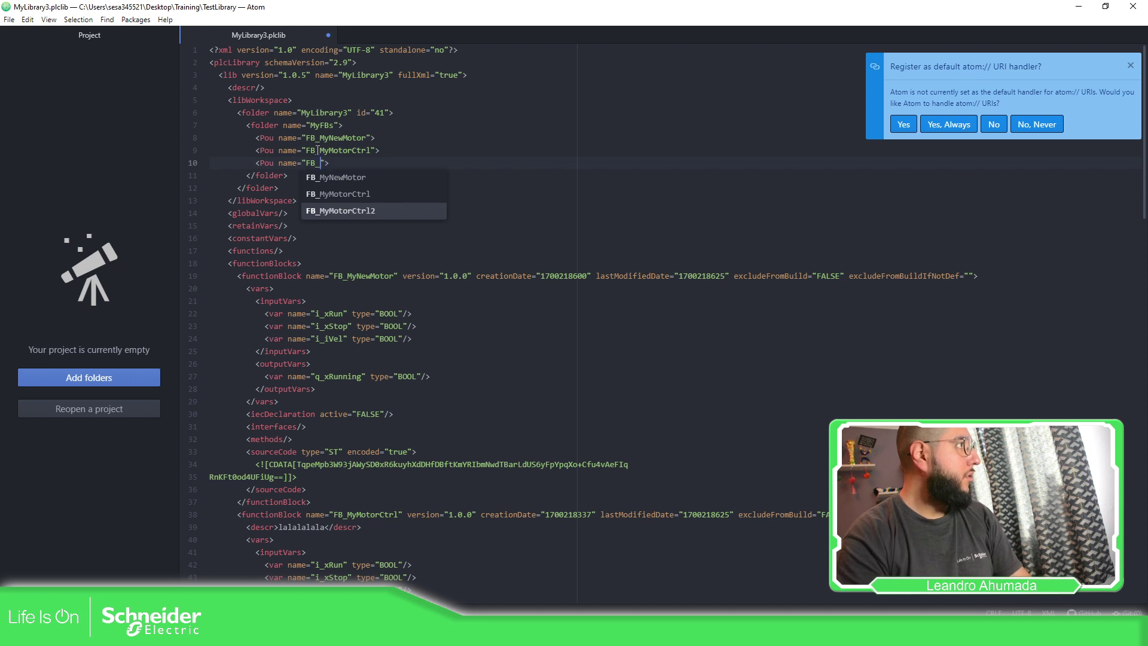
key(Return)
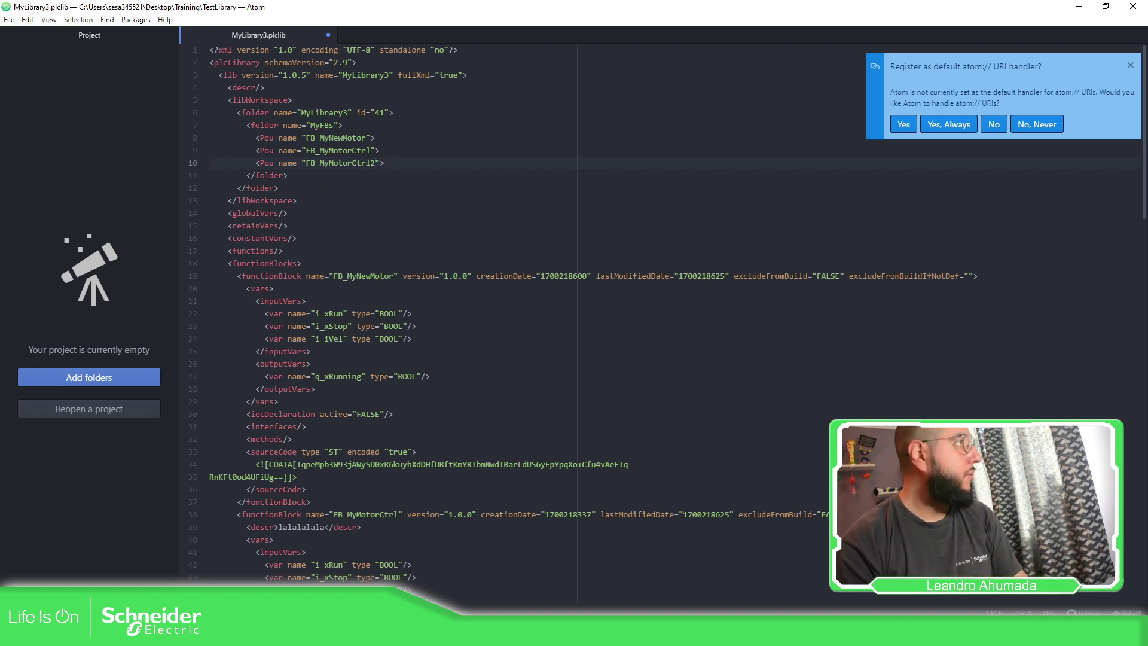
Copy the MyFBs folder block with both closing folder tags and paste it on a new line below the last </folder>
click(300, 186)
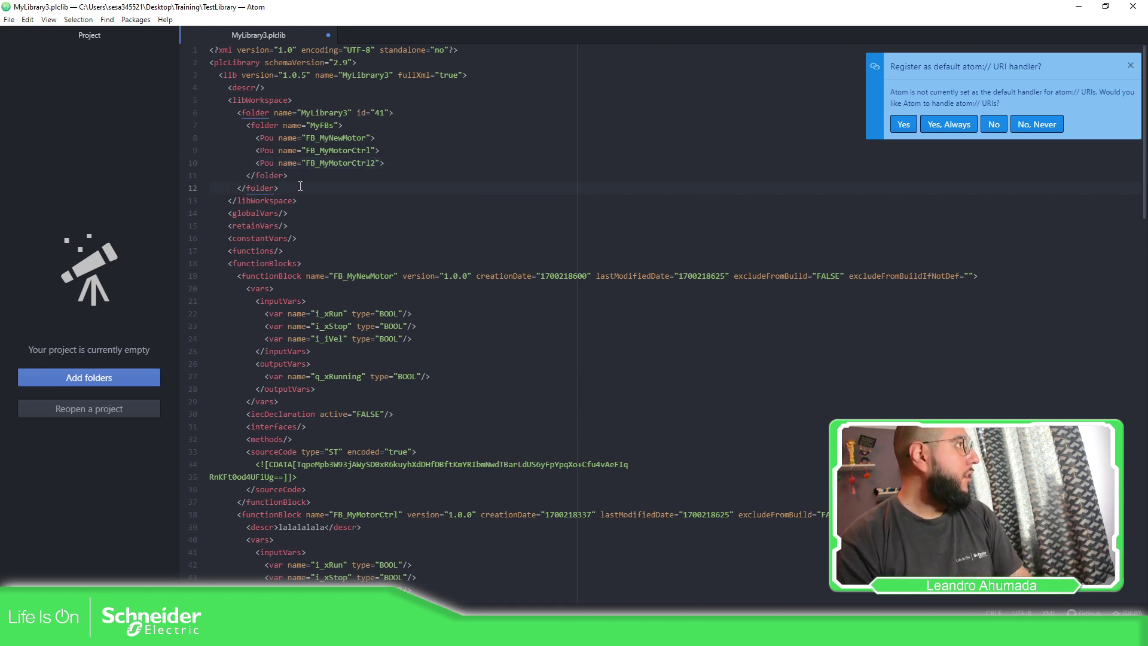
drag(290, 188, 176, 119)
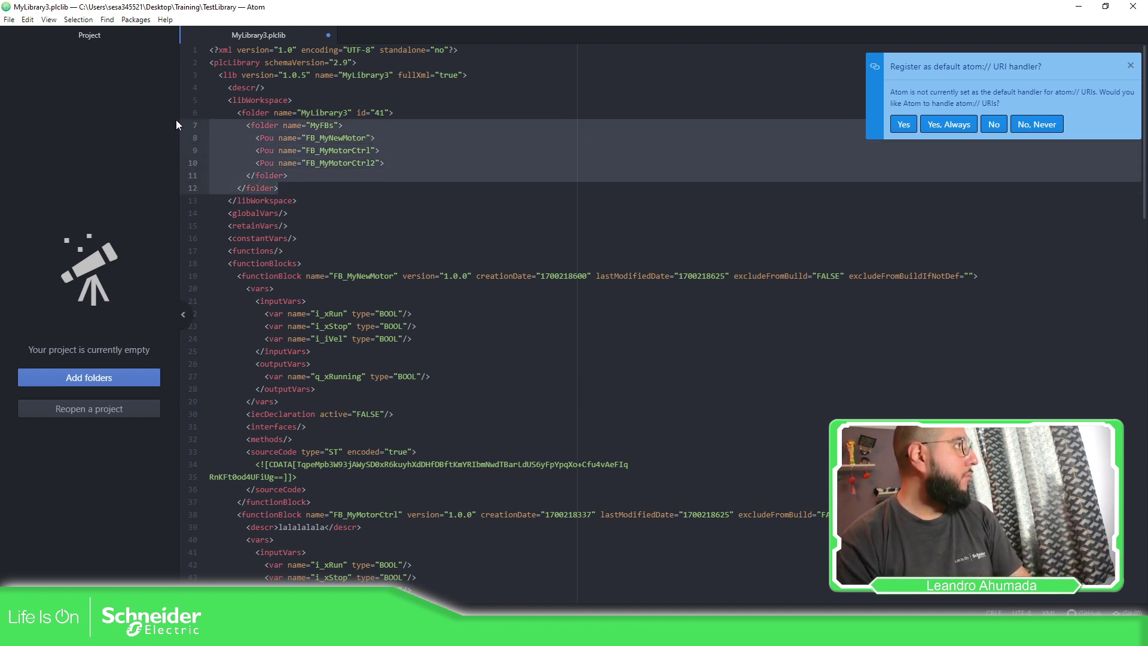
key(ctrl+c)
click(285, 186)
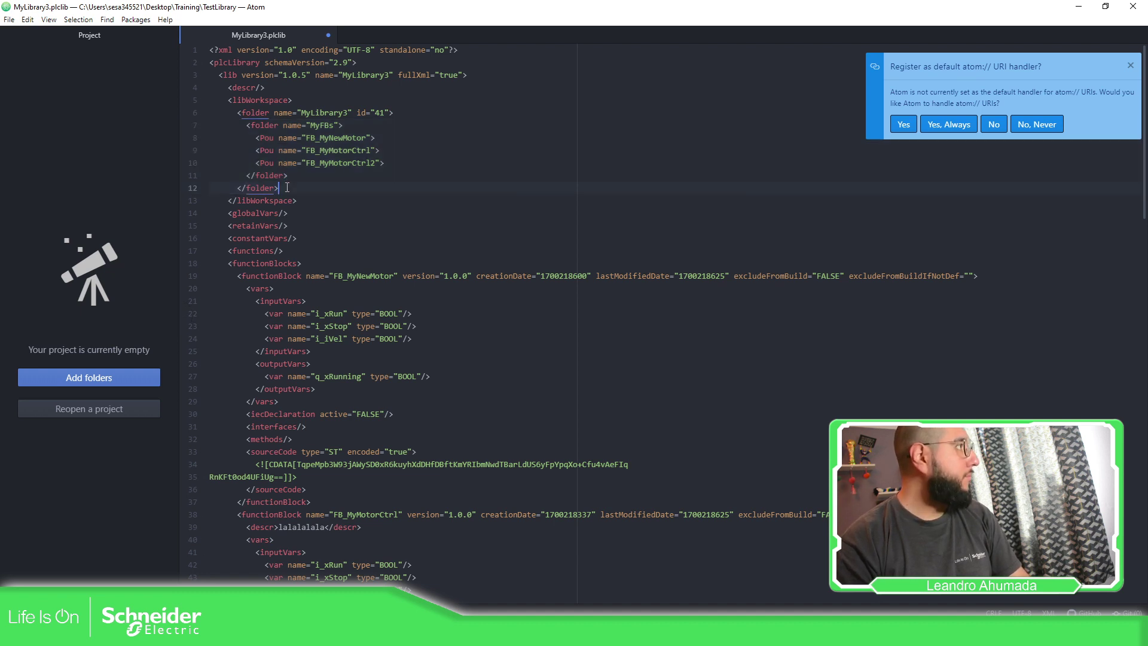
key(Return)
key(ctrl+v)
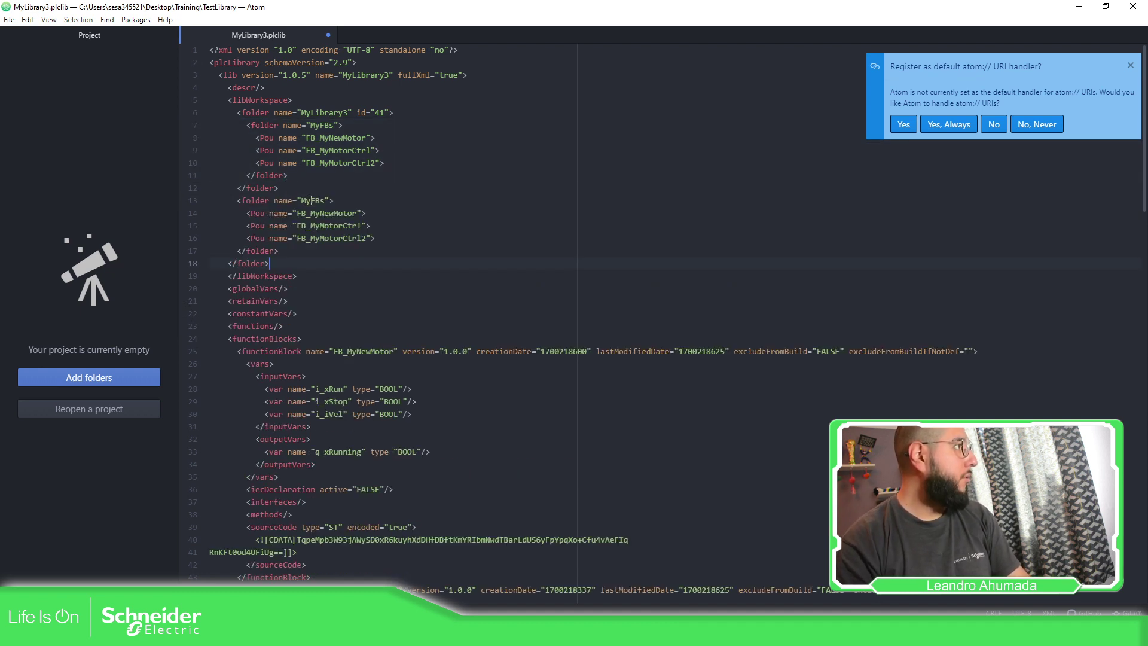
Rename the pasted folder to MyEnums and change the tag of its first entry from Pou to Definition
drag(311, 200, 325, 200)
text(E)
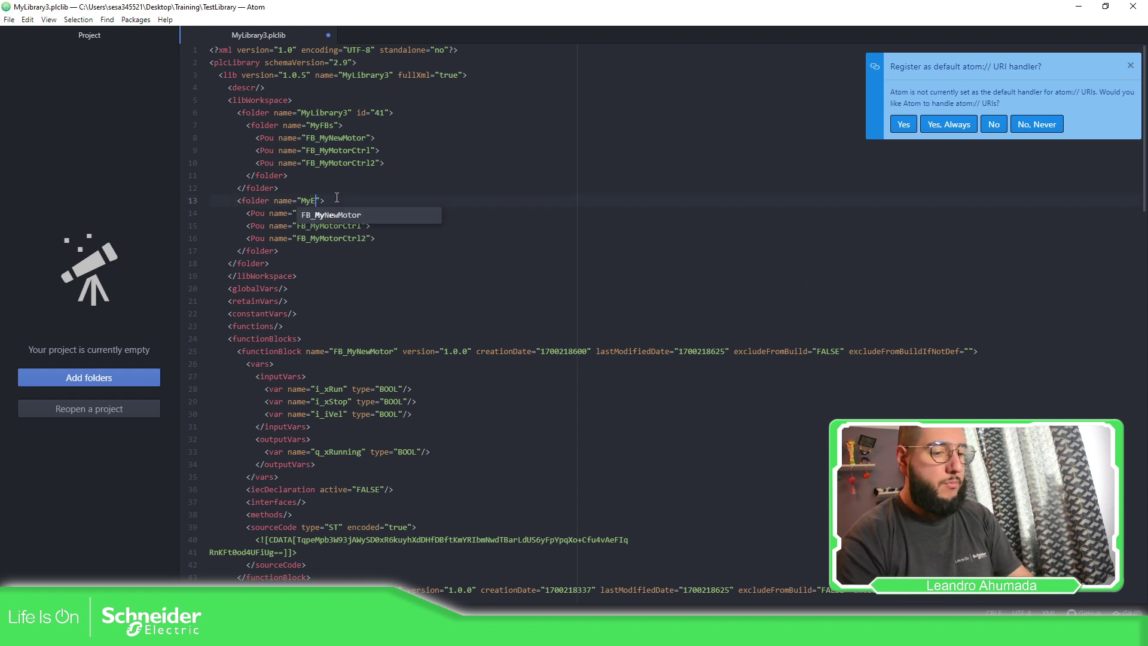
text(nums)
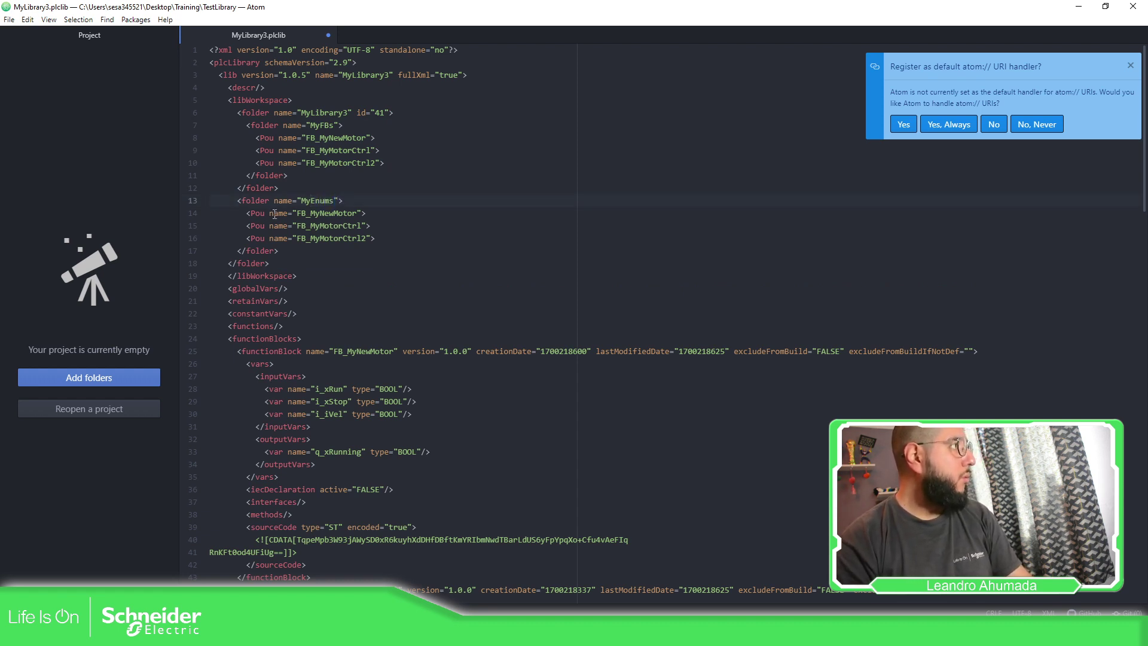
drag(268, 214, 250, 214)
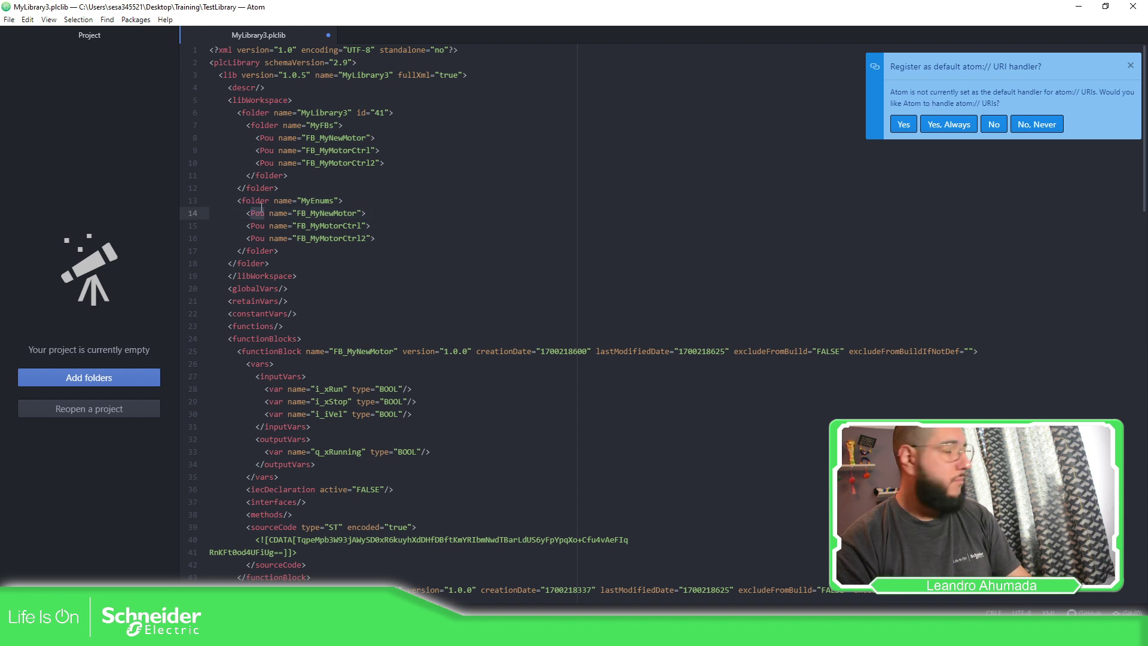
text(Definition)
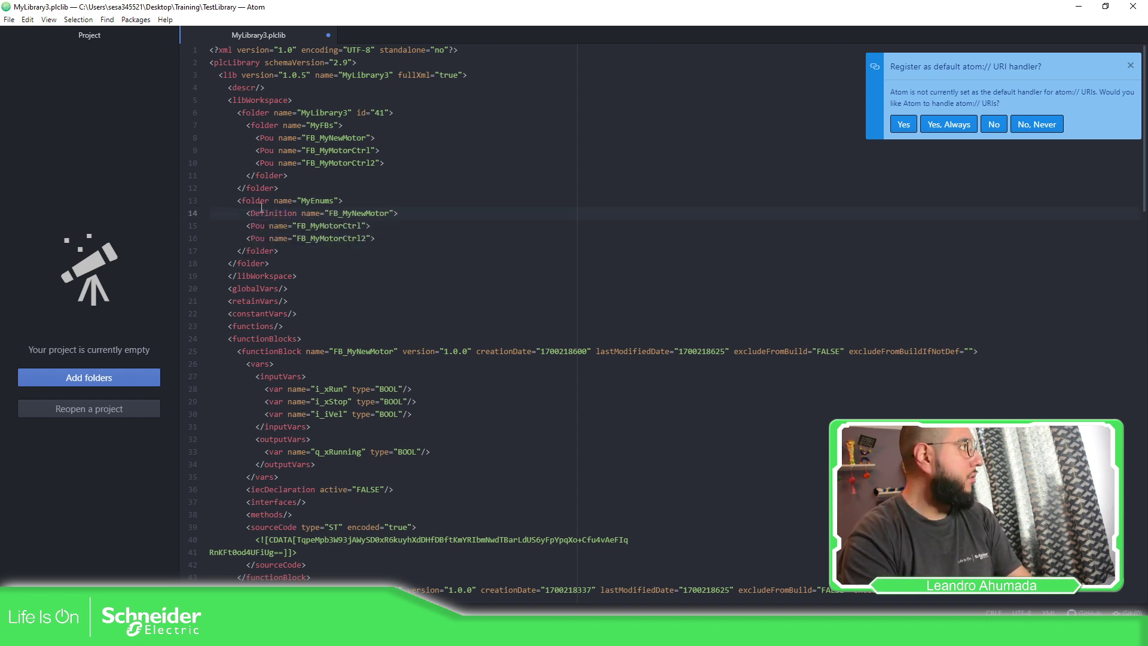
Check the Definition syntax on the PowerPoint slide, return to Atom and delete the two remaining Pou lines from the MyEnums folder
click(278, 635)
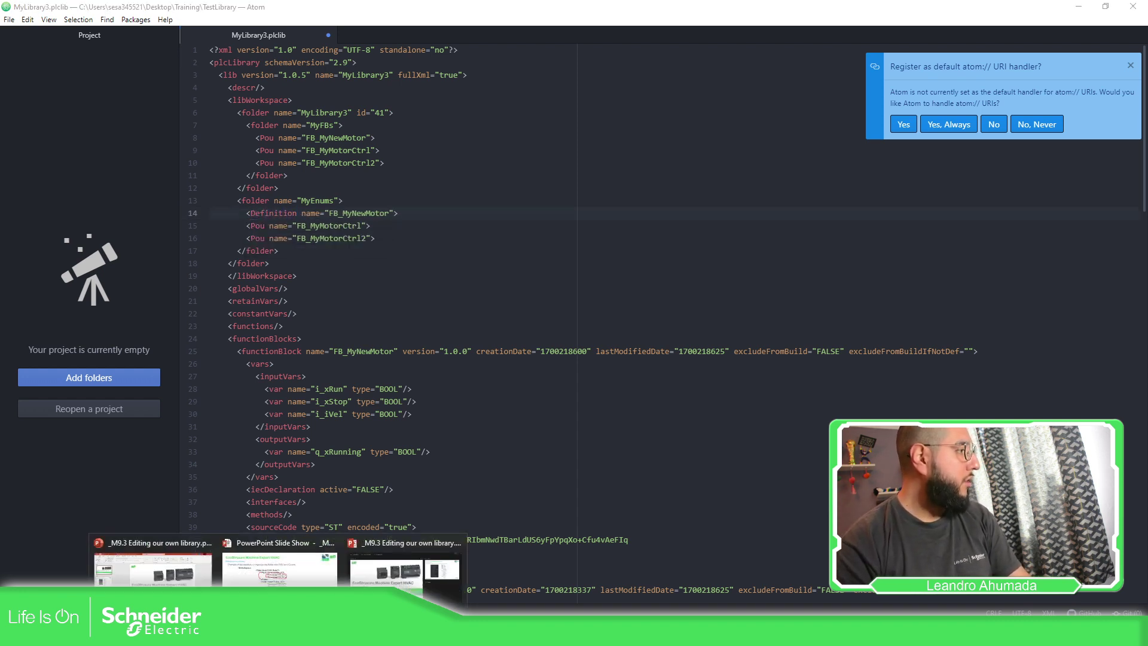
click(279, 567)
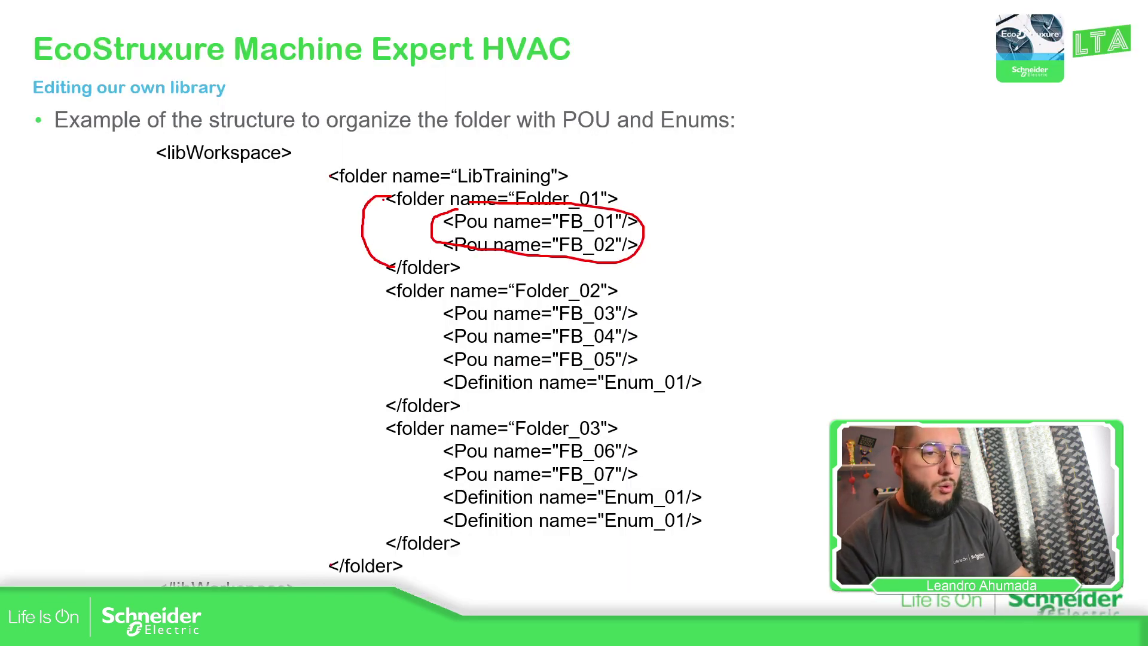
key(alt+Tab)
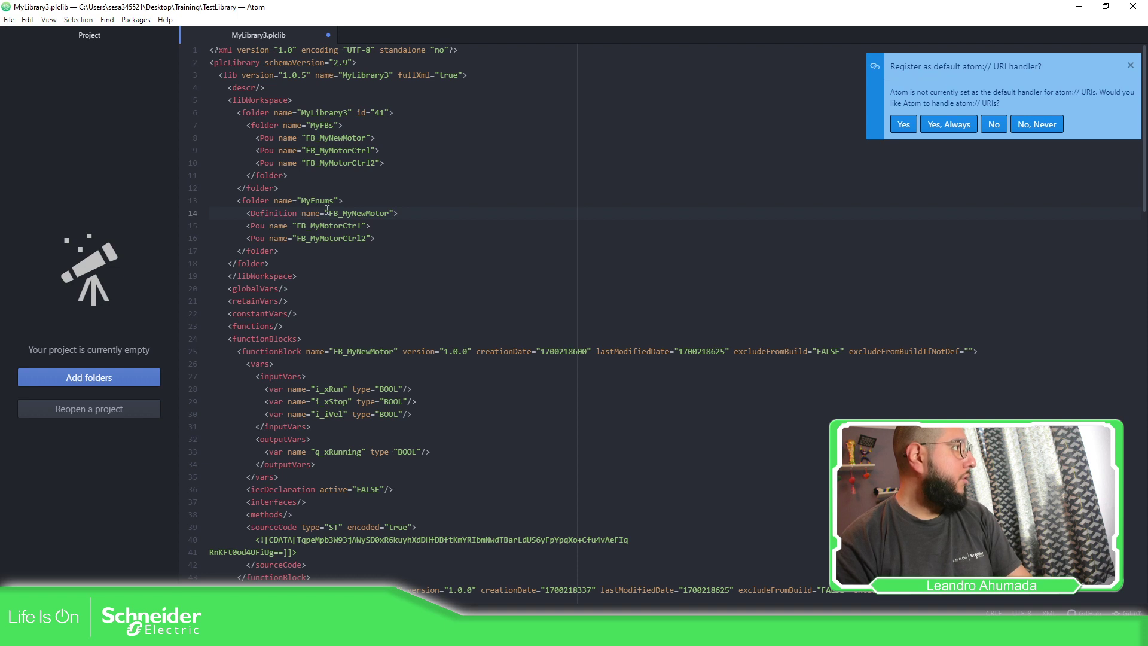
drag(210, 226, 210, 251)
key(BackSpace)
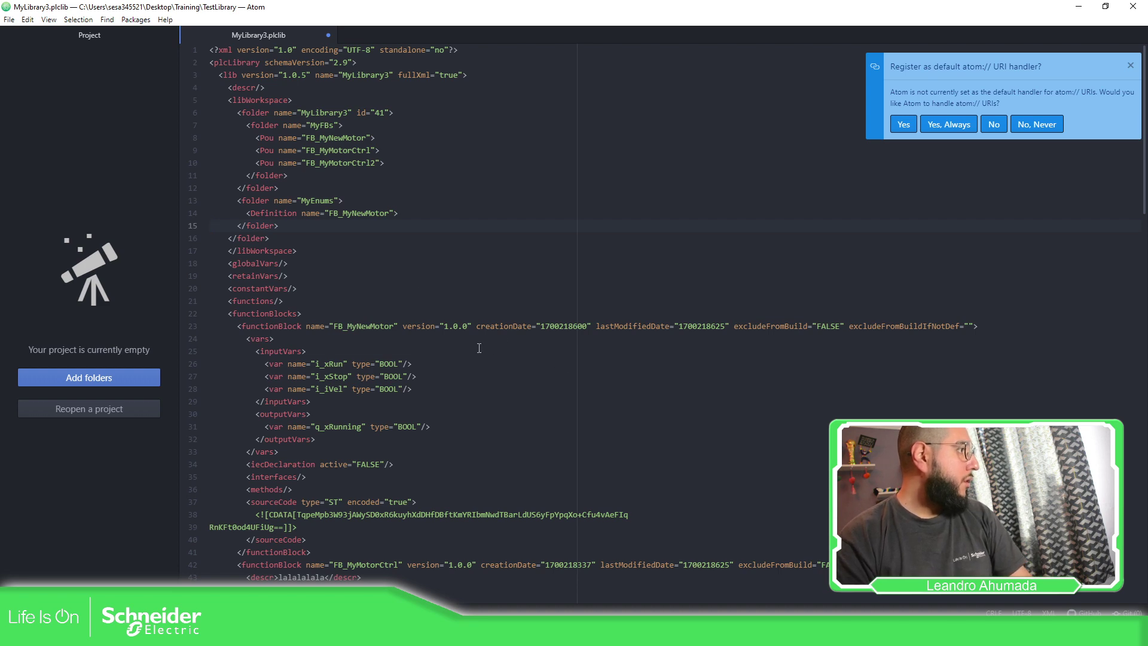
Look through the library XML for the enum names declared in the enums section, then return to the MyEnums folder
scroll(529, 350, down, 4)
scroll(568, 365, down, 5)
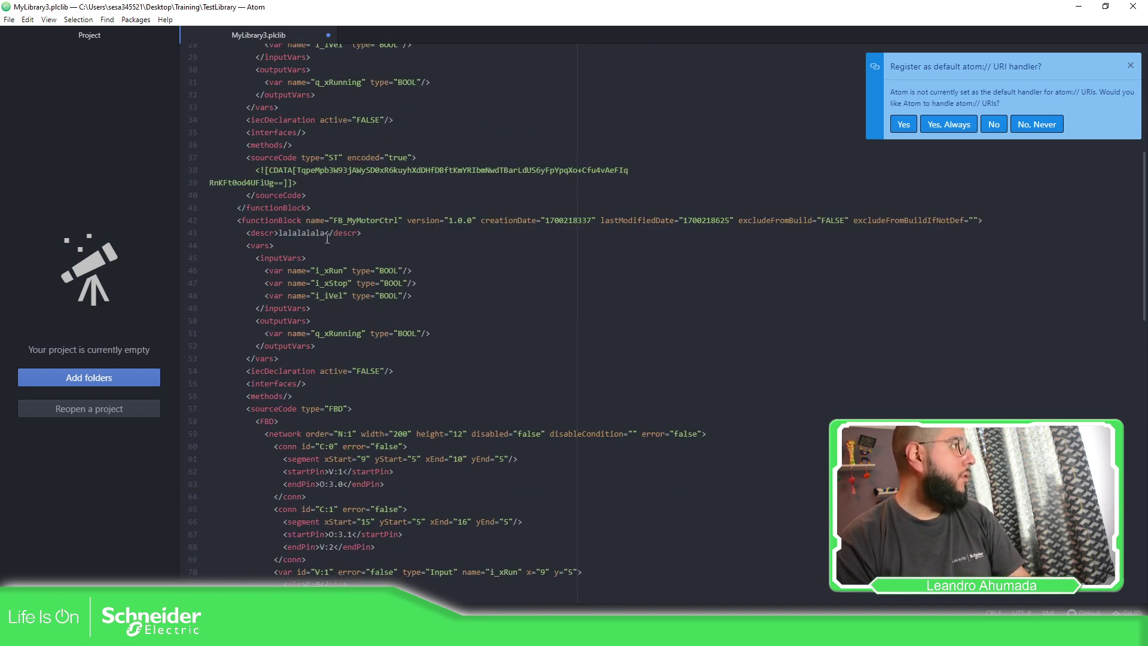
scroll(327, 239, down, 13)
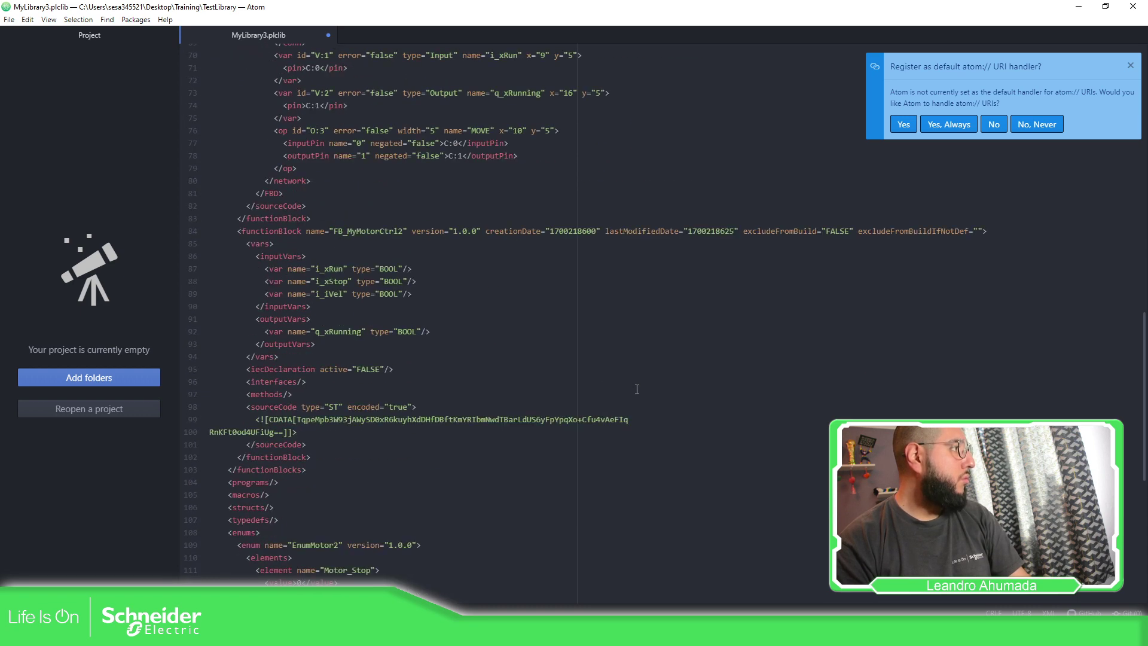
scroll(637, 387, down, 5)
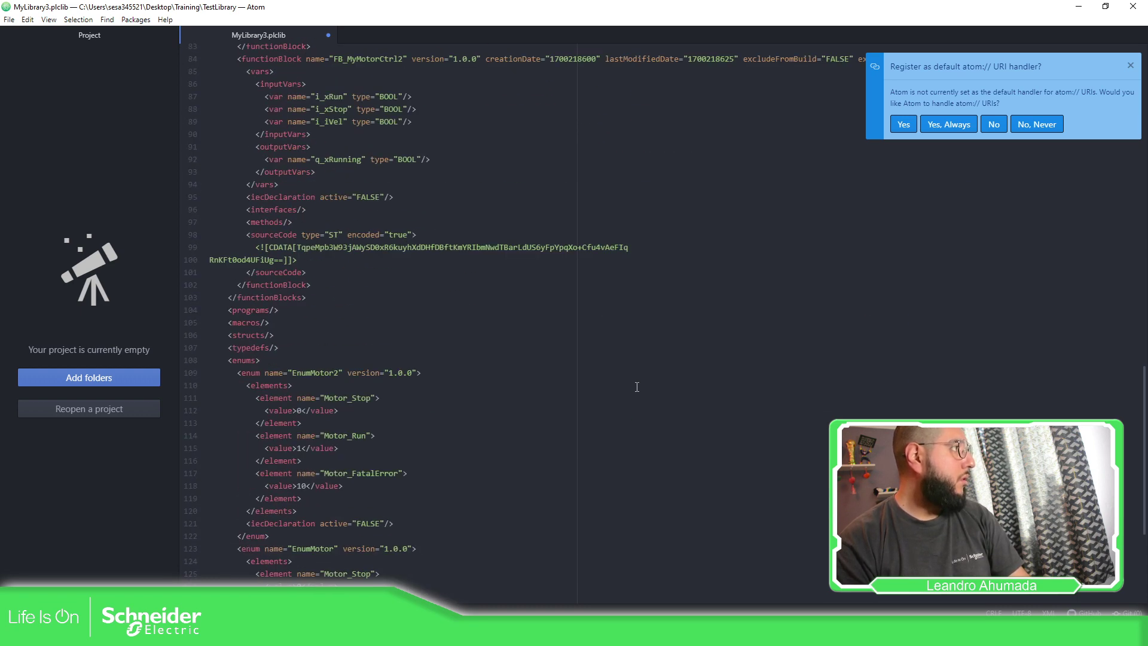
scroll(636, 387, down, 5)
scroll(637, 386, up, 20)
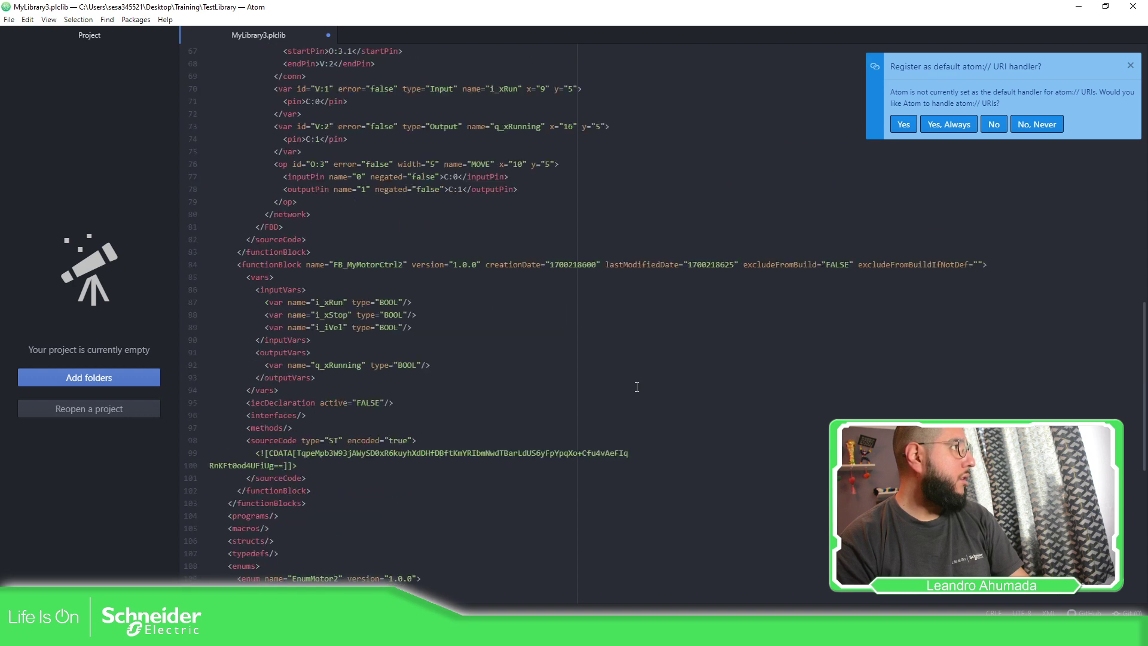
scroll(652, 391, up, 13)
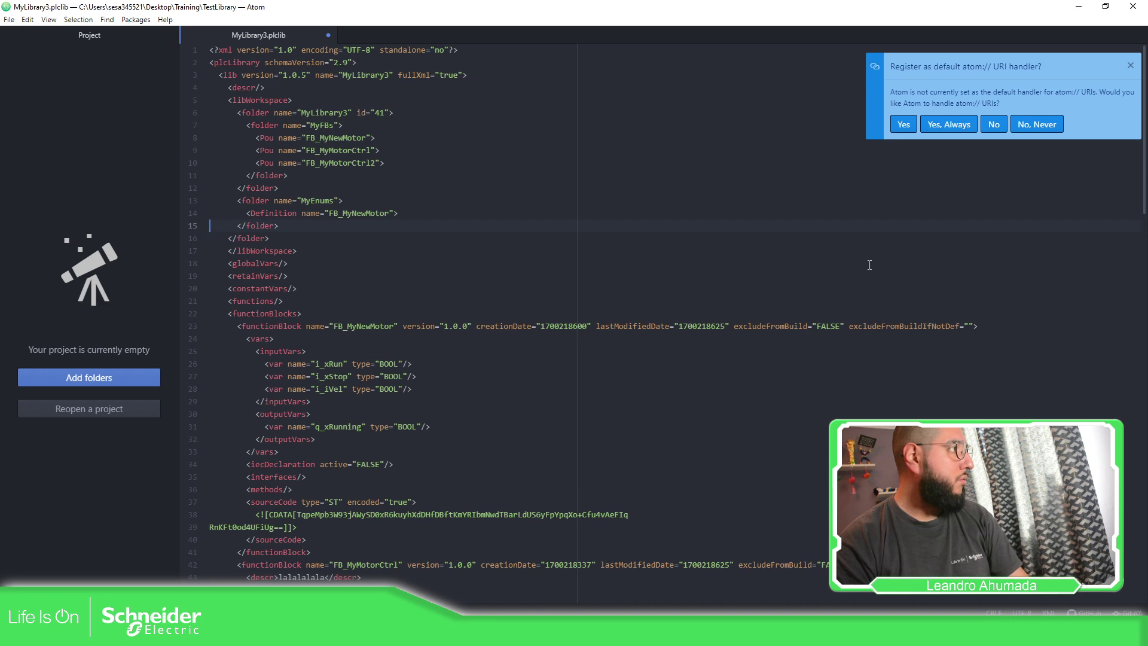
scroll(918, 308, down, 4)
scroll(921, 308, down, 3)
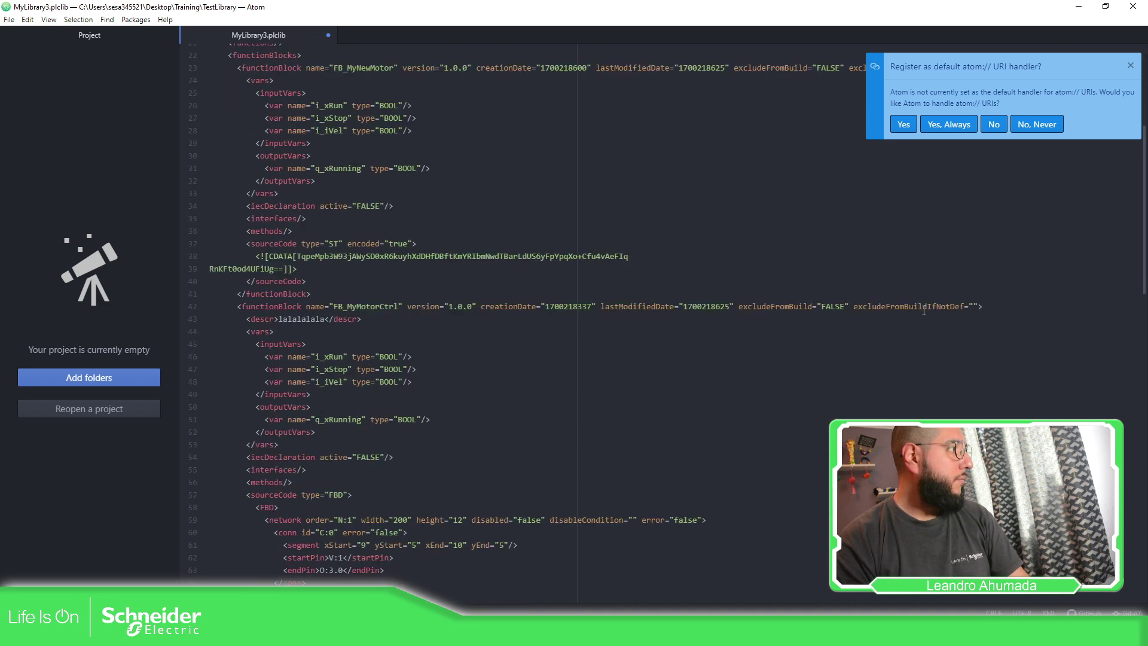
scroll(923, 310, down, 5)
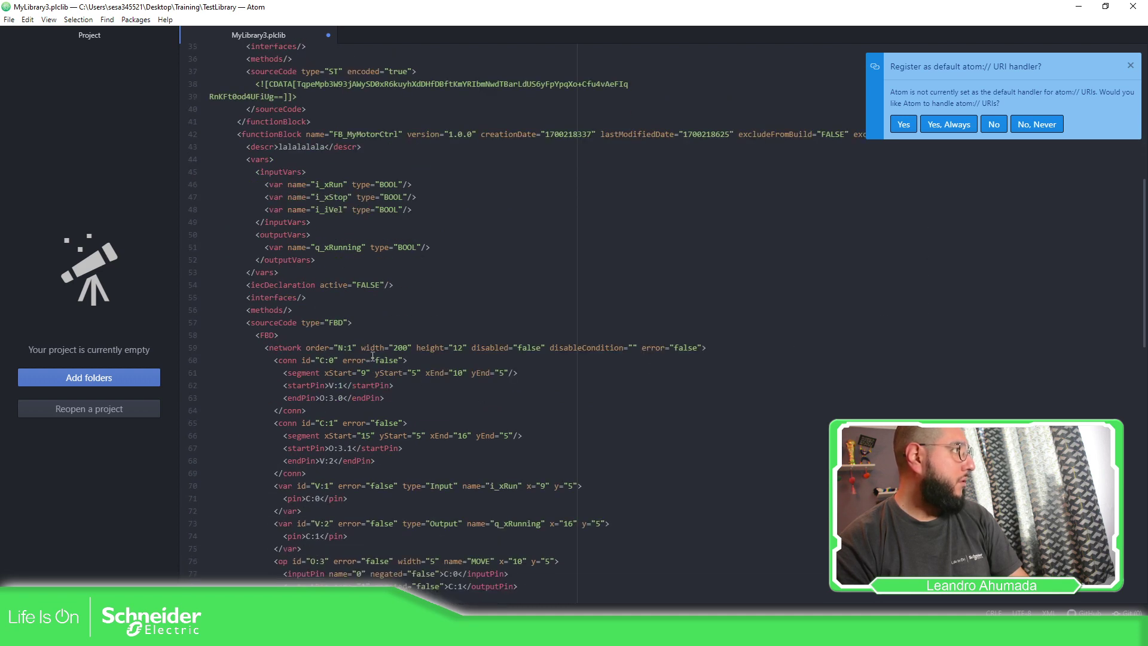
scroll(777, 475, down, 3)
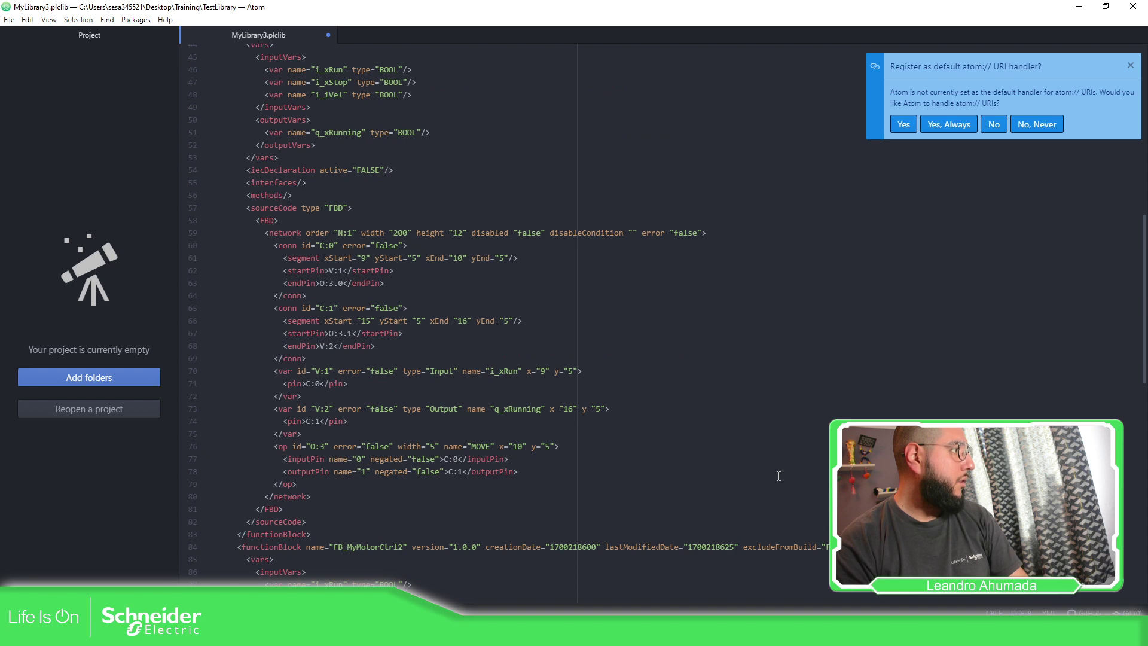
scroll(779, 475, down, 4)
scroll(779, 476, down, 3)
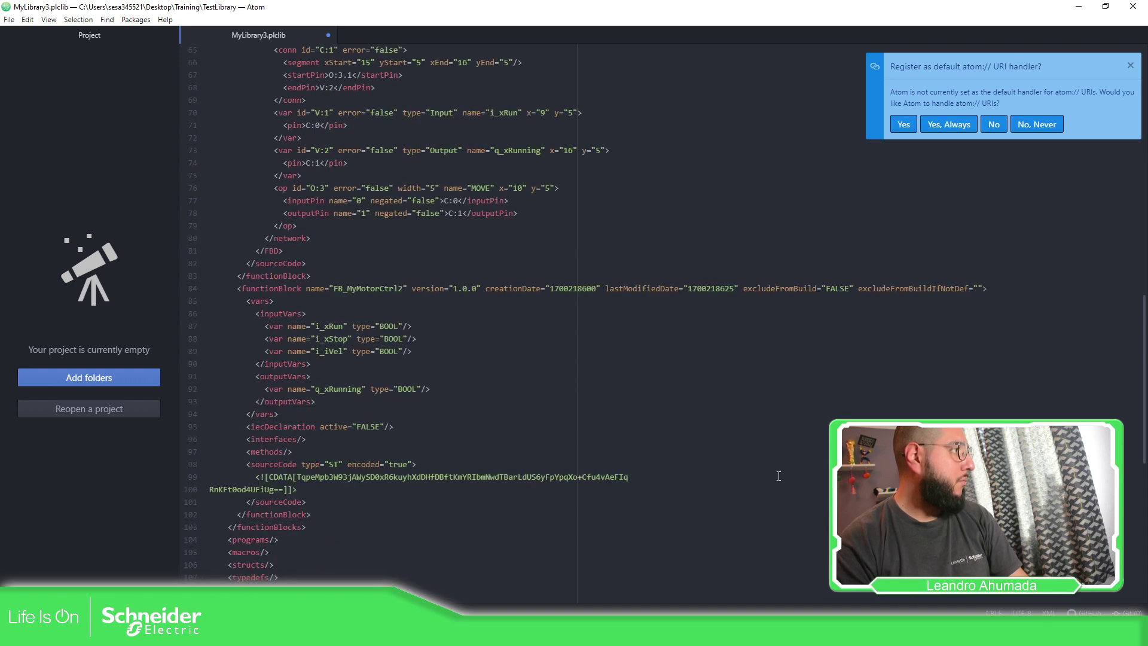
scroll(779, 476, down, 5)
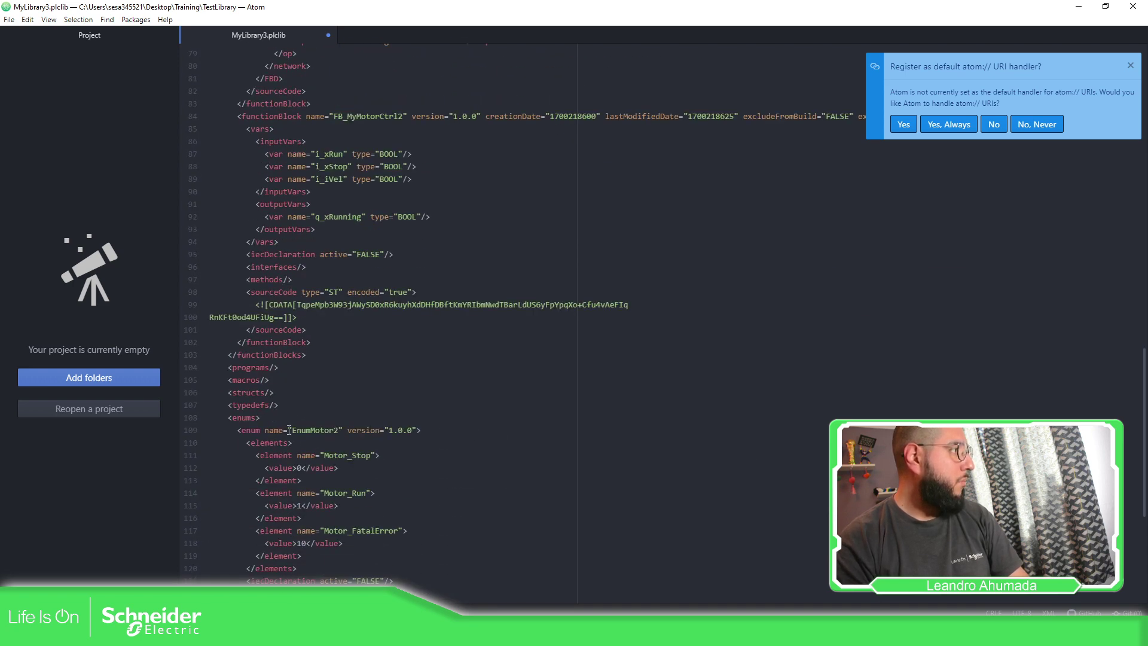
scroll(461, 304, up, 16)
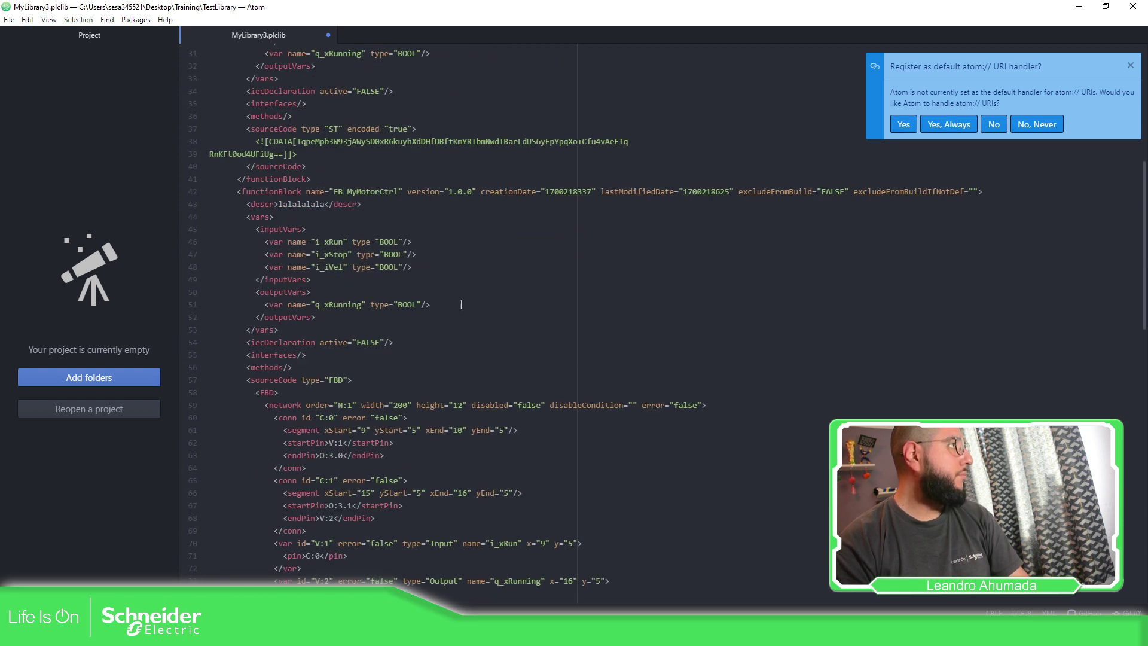
scroll(461, 305, up, 10)
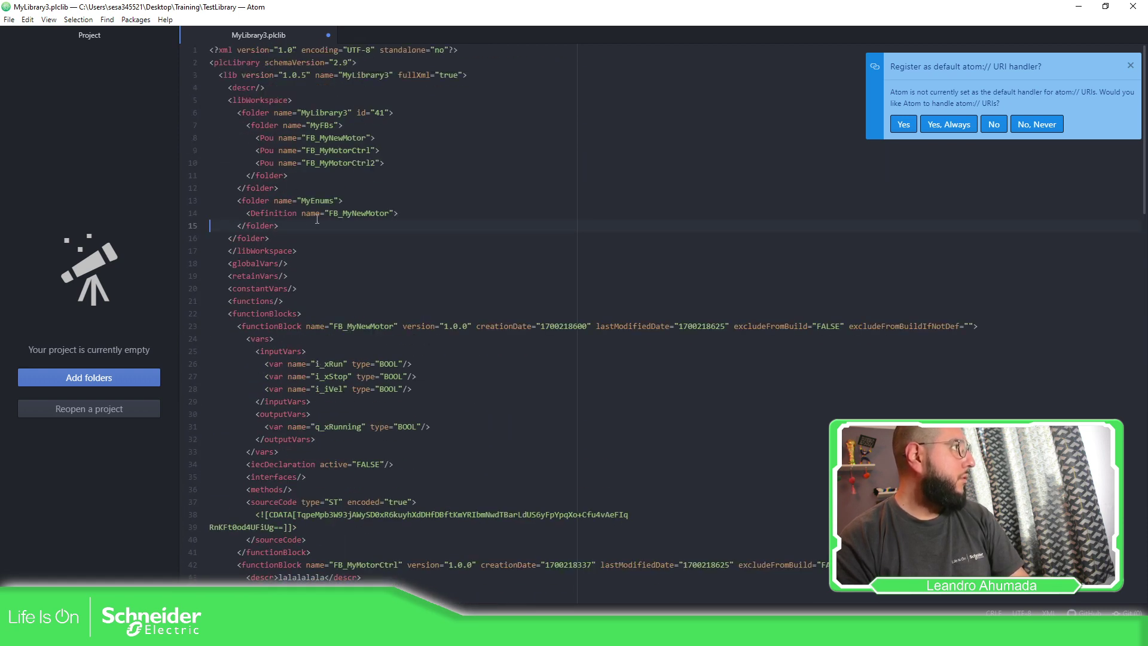
Change the name of the Definition entry in the MyEnums folder to EnumMotor
drag(328, 214, 389, 211)
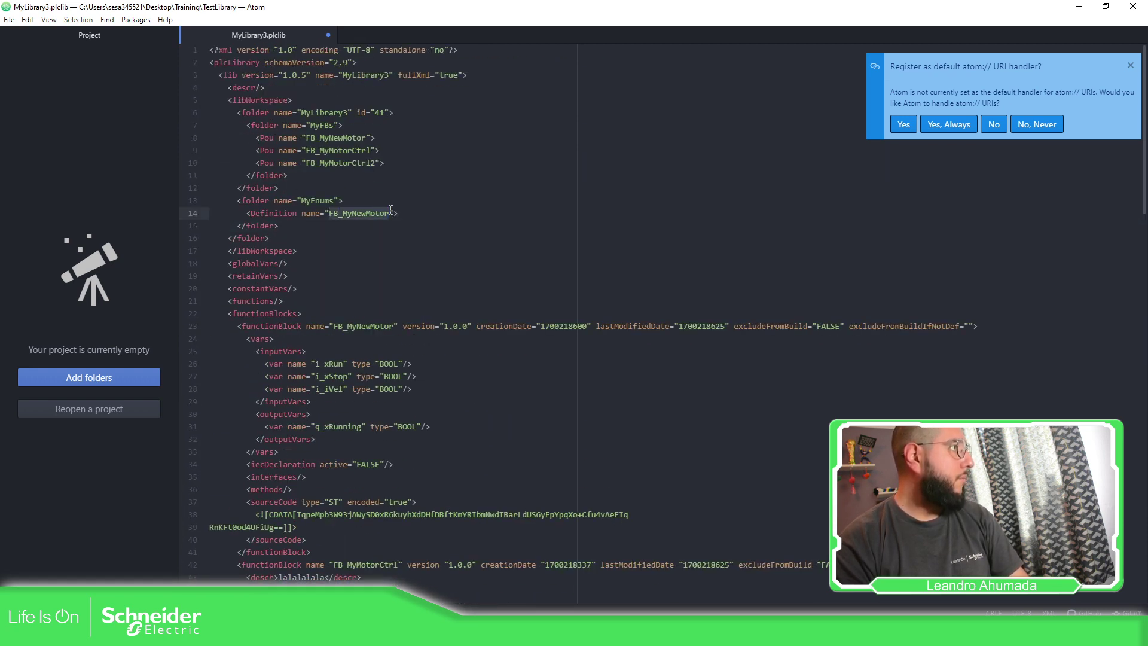
text(E)
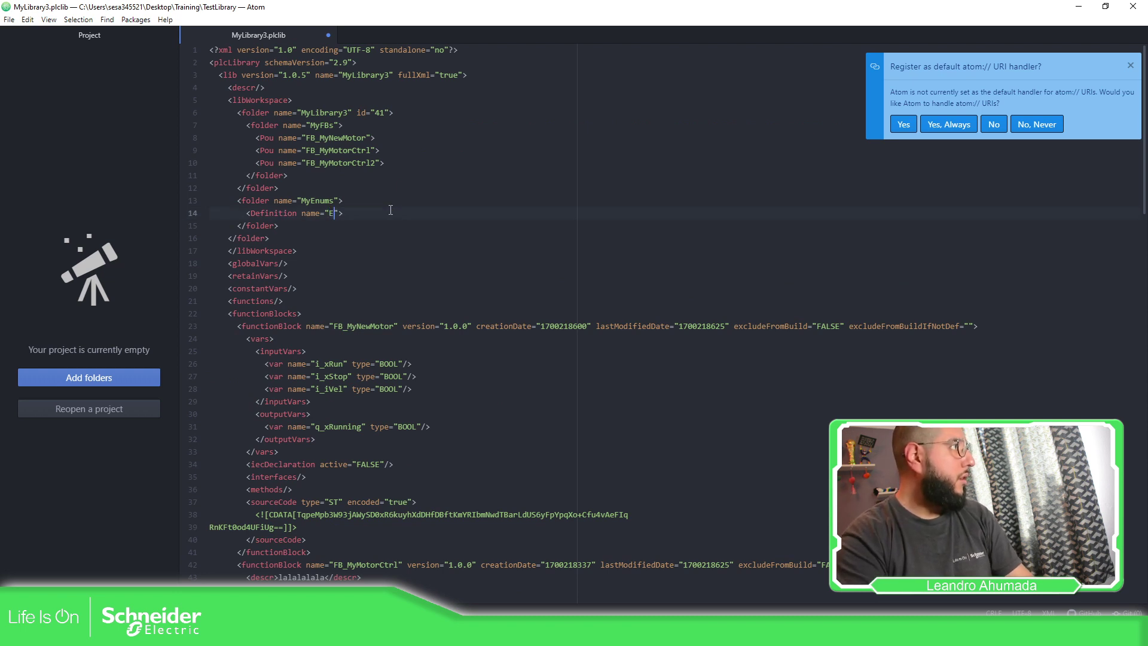
text(num)
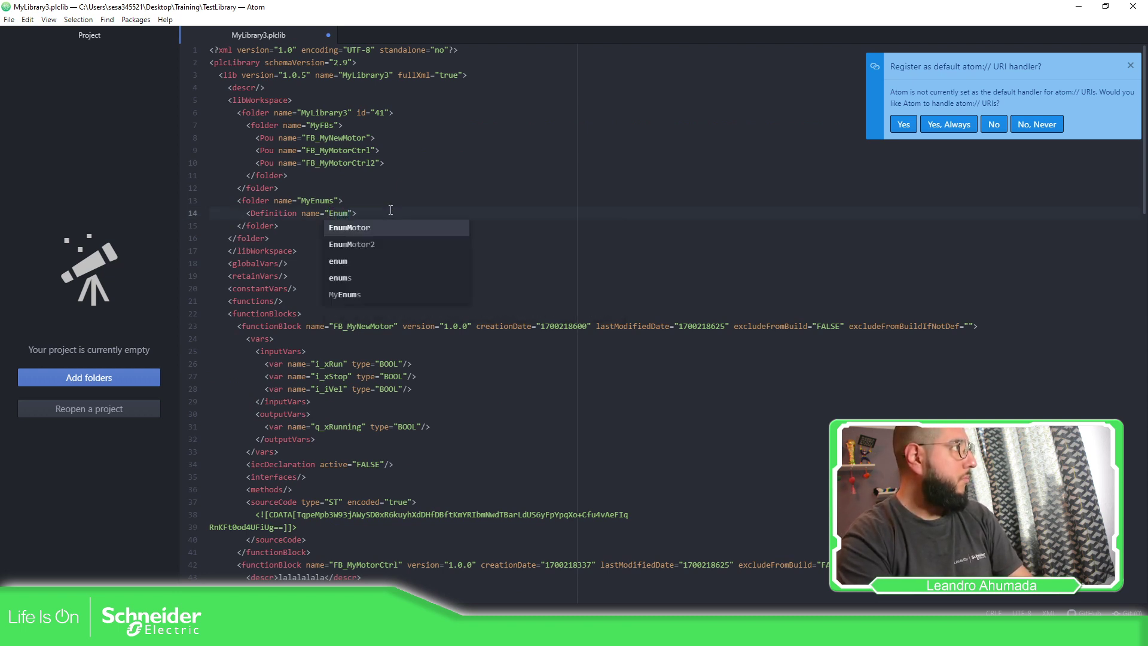
key(Down)
key(Up)
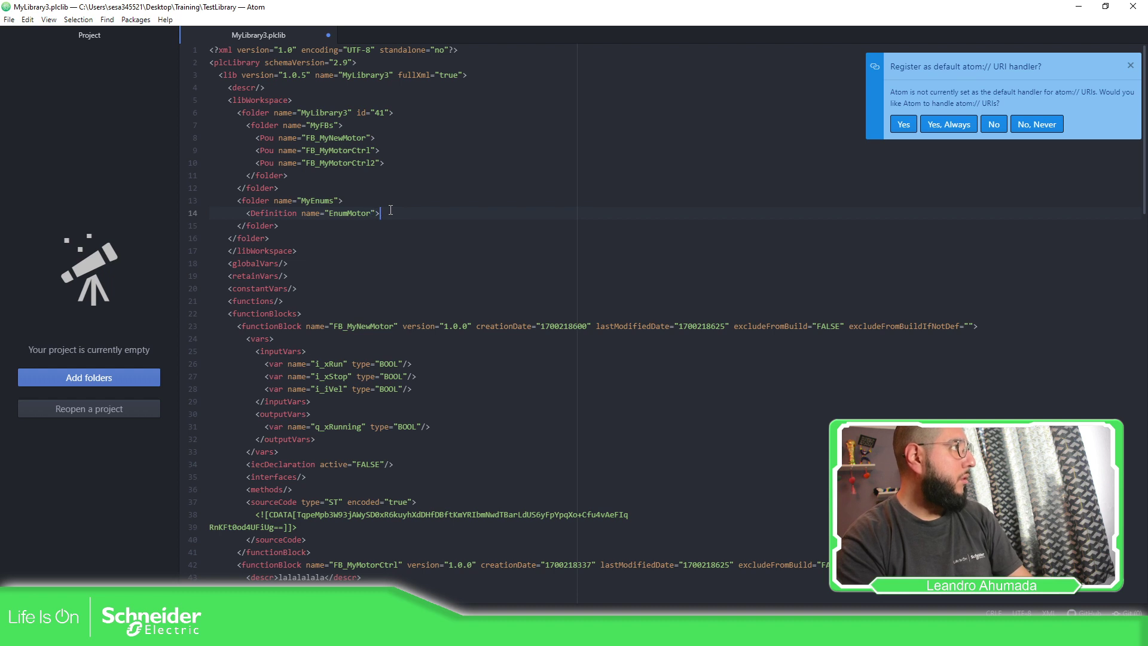
Copy the EnumMotor Definition line and paste it on a new line directly below within the MyEnums folder
key(shift+Left)
key(shift+Left)
key(shift+Left)
key(shift+Left)
key(shift+Left)
key(shift+Left)
key(shift+Left)
key(shift+Left)
key(shift+Left)
key(shift+Left)
key(shift+Left)
key(shift+Left)
key(shift+Left)
key(shift+Left)
key(shift+Left)
key(shift+Left)
key(shift+Left)
key(shift+Left)
key(shift+Left)
key(shift+Left)
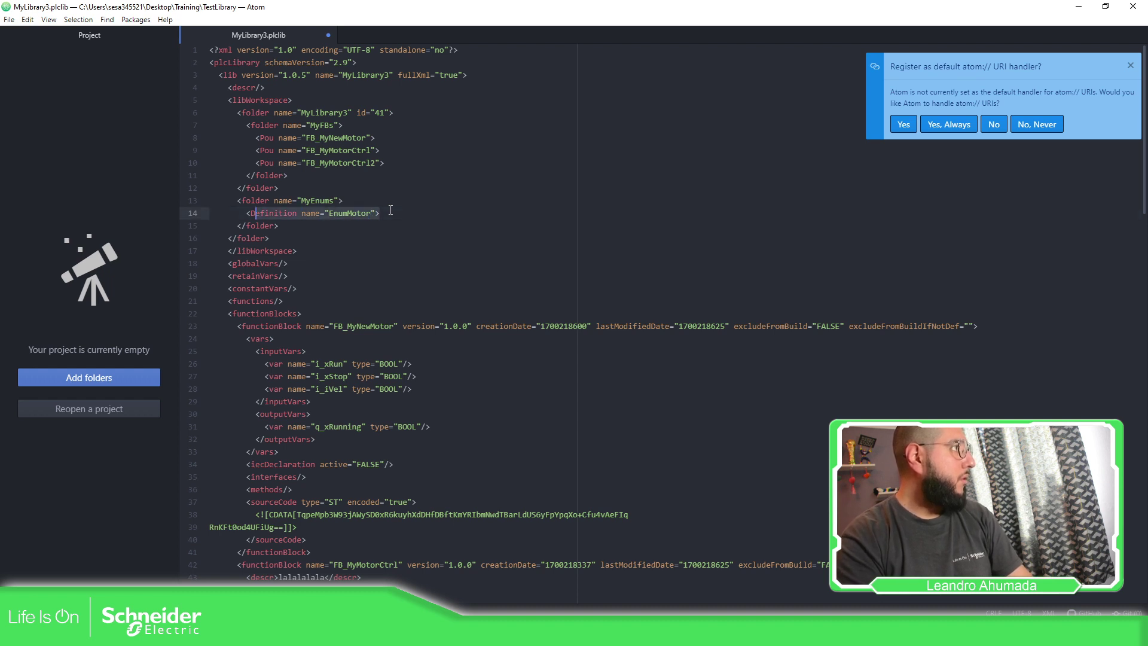
key(shift+Left)
key(shift+Left)
key(ctrl+c)
key(End)
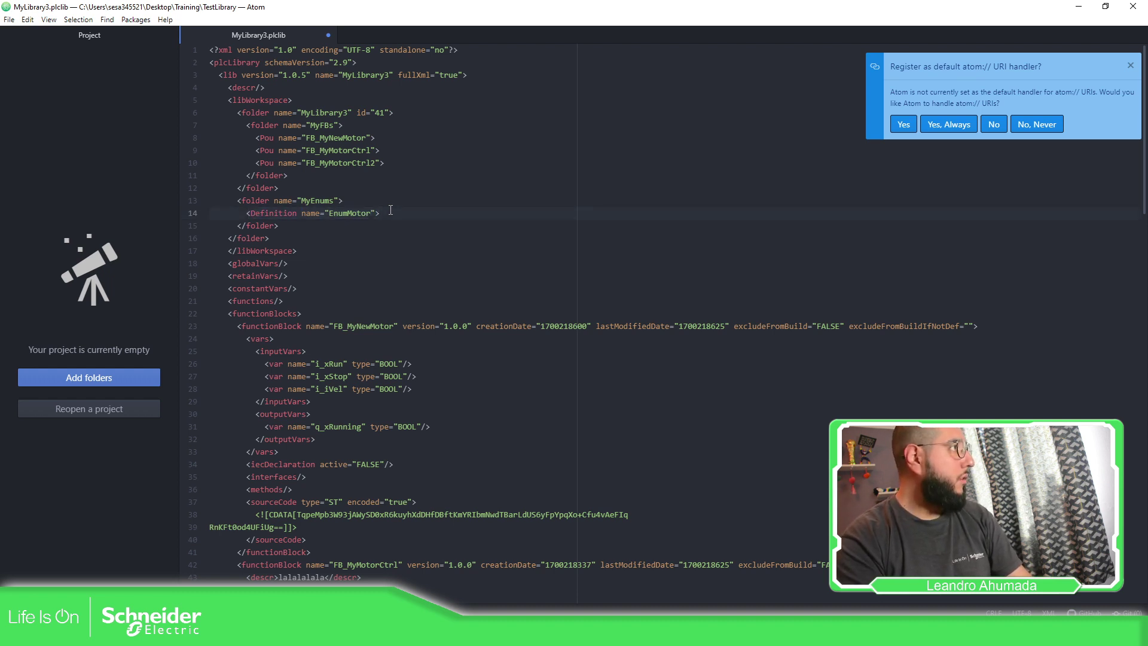
key(Return)
key(ctrl+v)
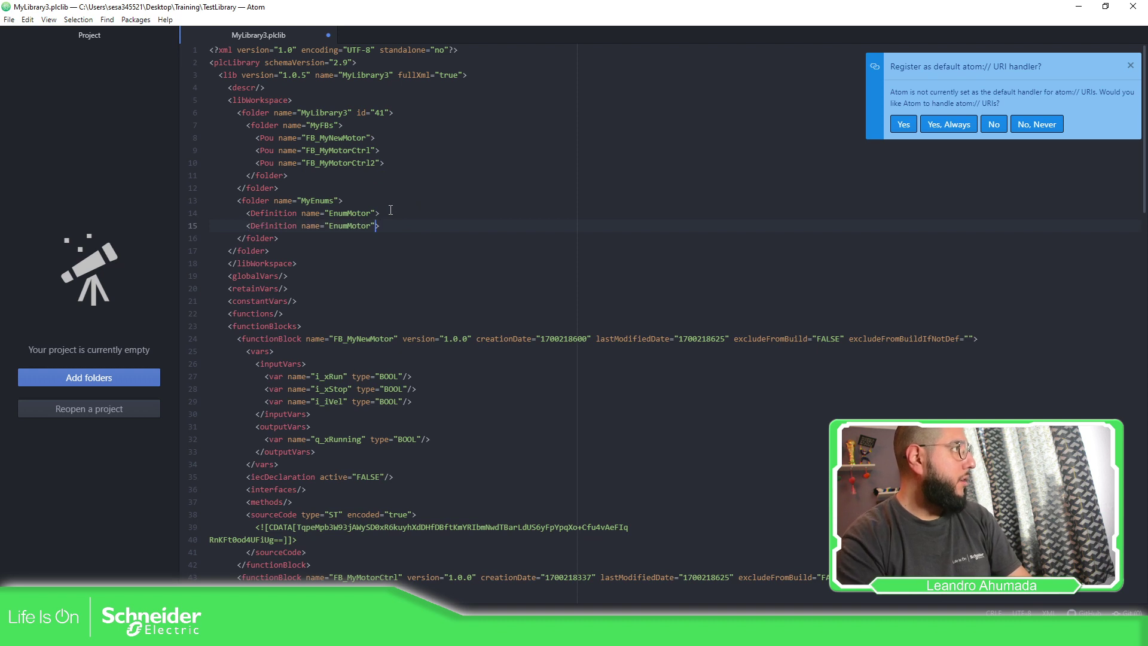
Change the name in the second Definition entry of the MyEnums folder to EnumMotor2
key(Left)
key(BackSpace)
key(BackSpace)
key(BackSpace)
key(BackSpace)
key(BackSpace)
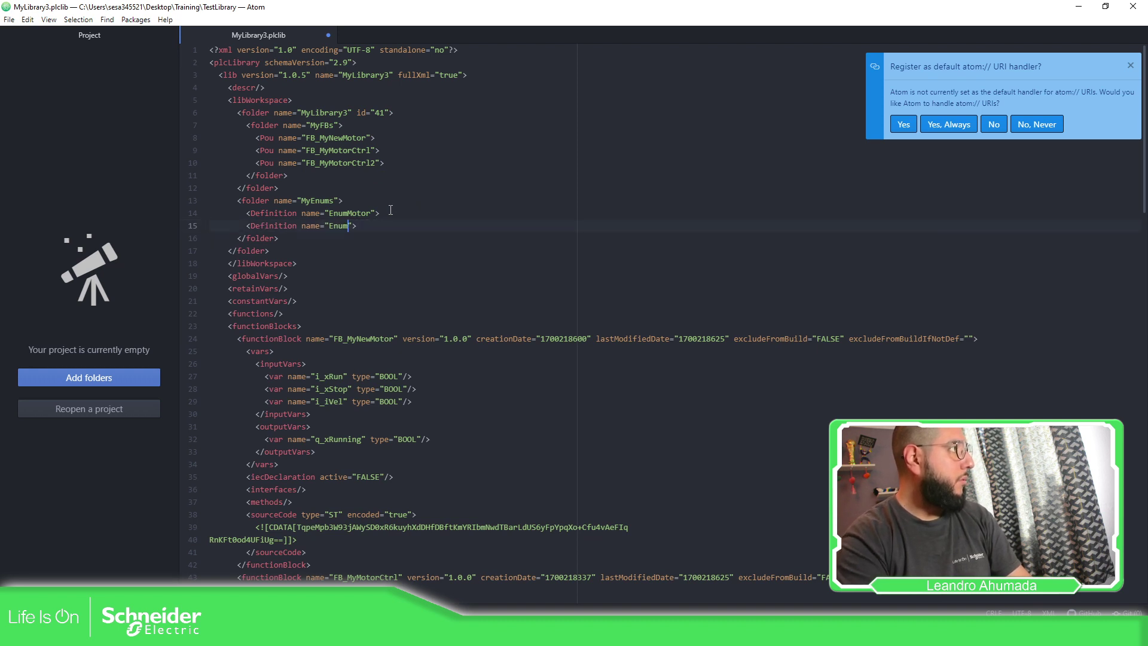
key(BackSpace)
key(BackSpace)
key(BackSpace)
text(num)
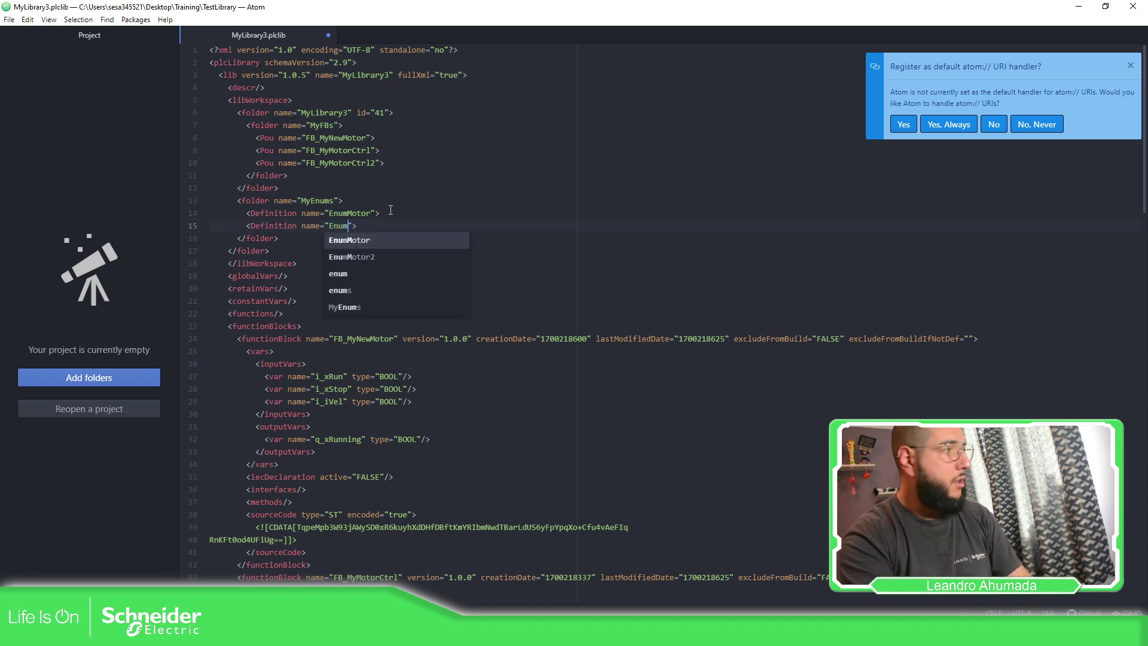
key(Down)
key(Return)
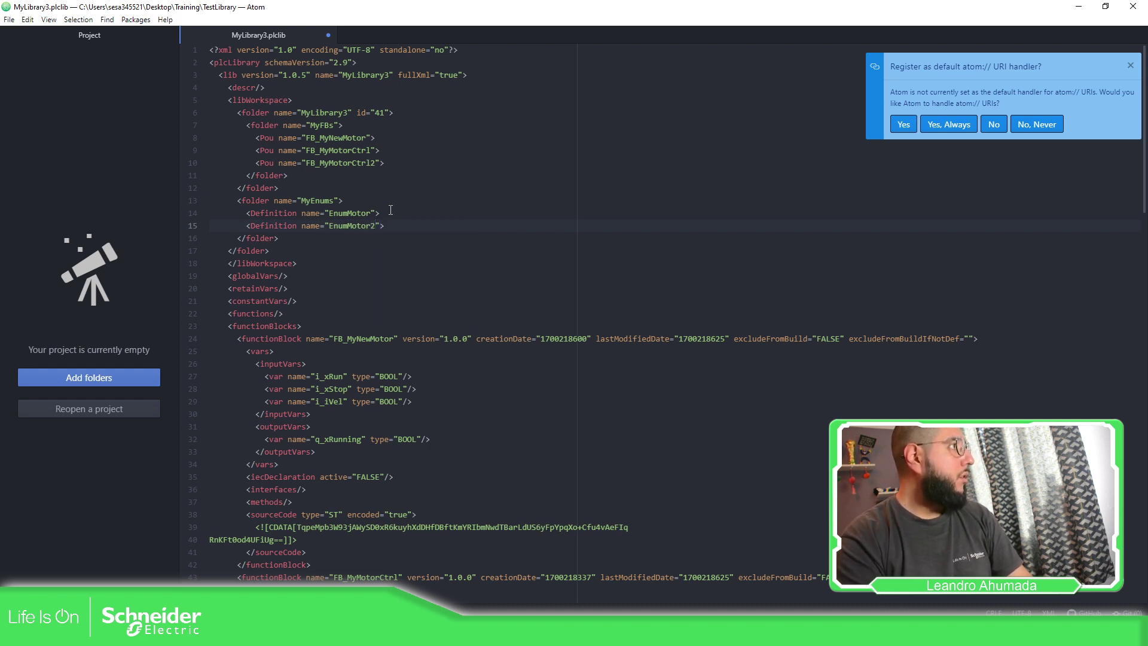
Delete the extra closing folder tag and its leftover line between the MyFBs and MyEnums folders
click(8, 20)
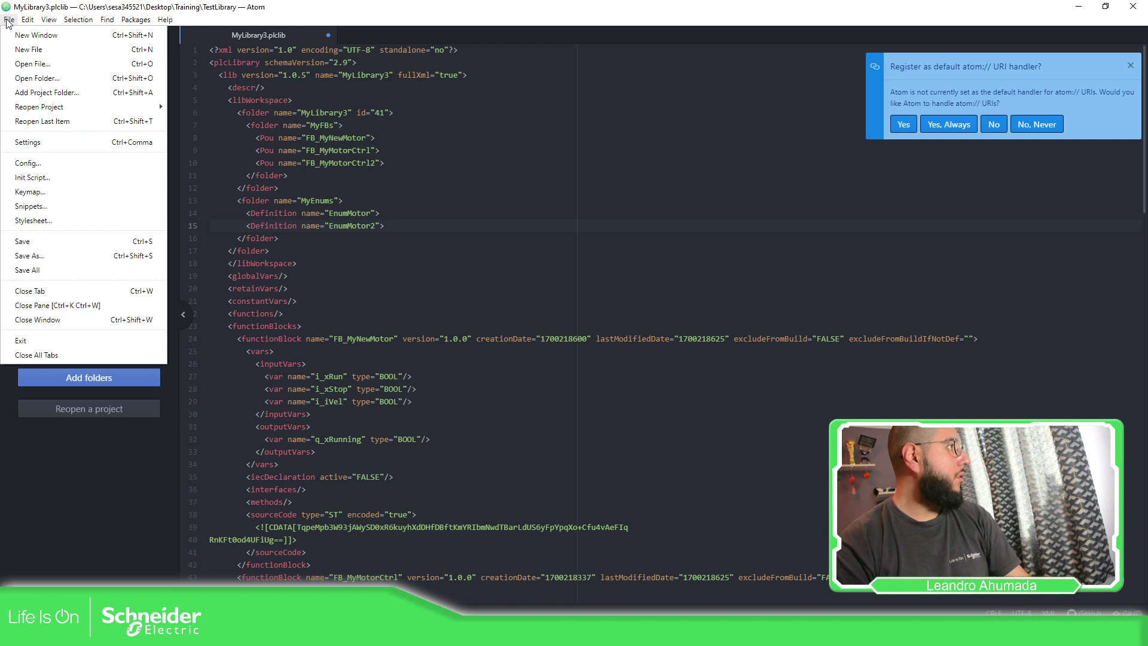
key(Escape)
click(279, 188)
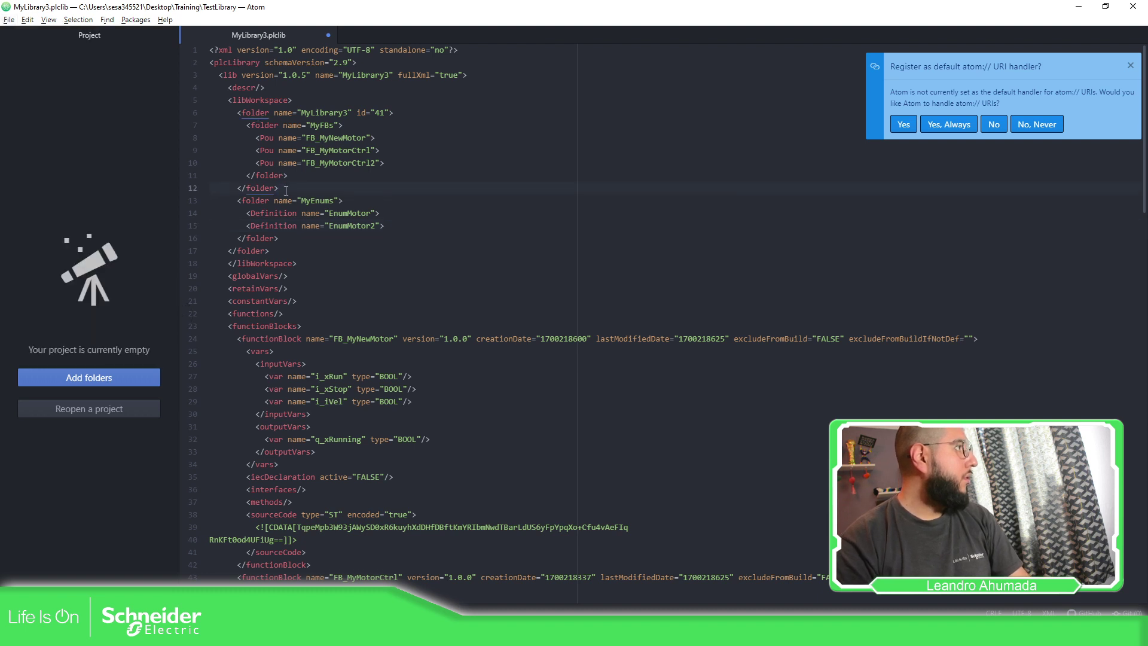
drag(285, 190, 187, 186)
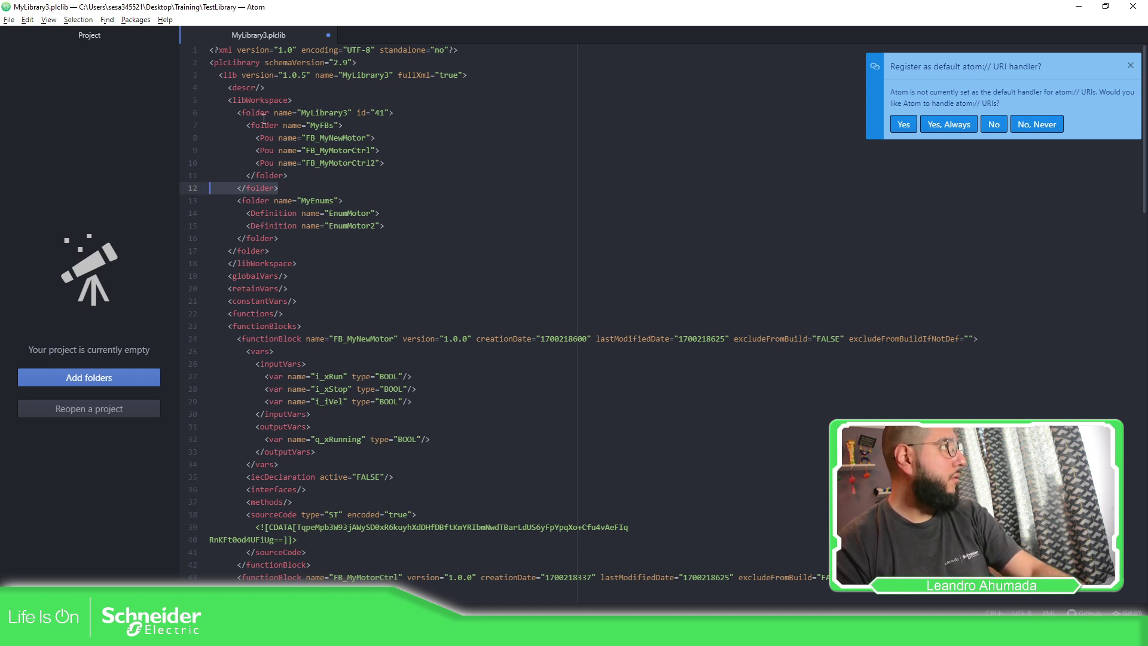
key(Delete)
key(Delete)
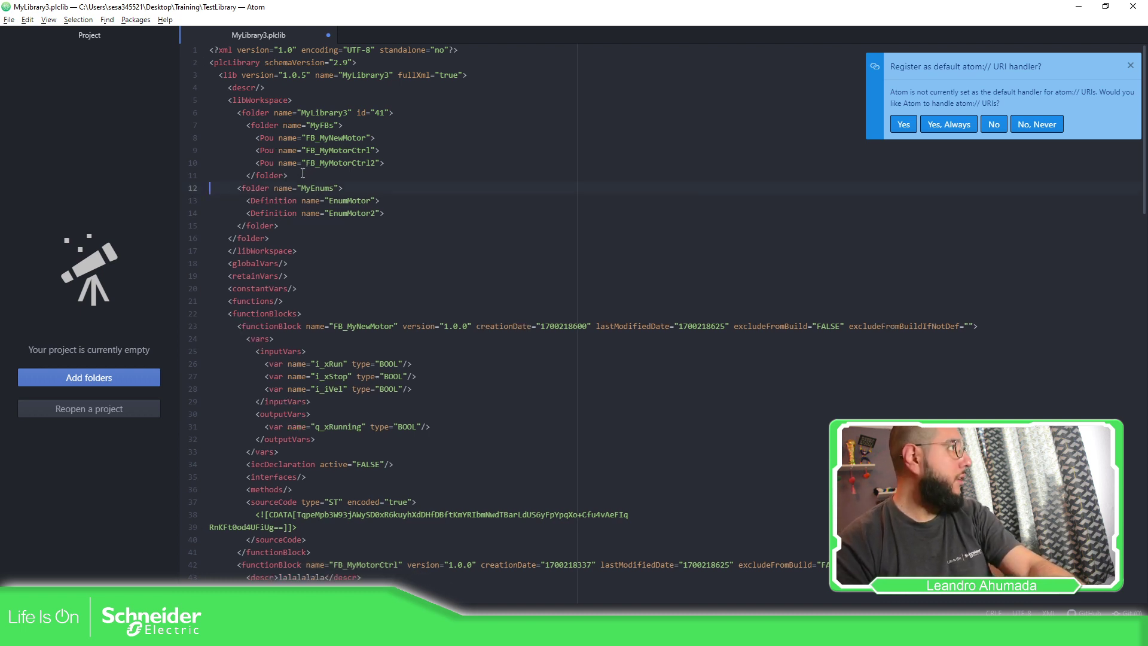
Indent the MyEnums folder tags and both Definition entries one level deeper to match the MyFBs folder block
drag(292, 175, 248, 124)
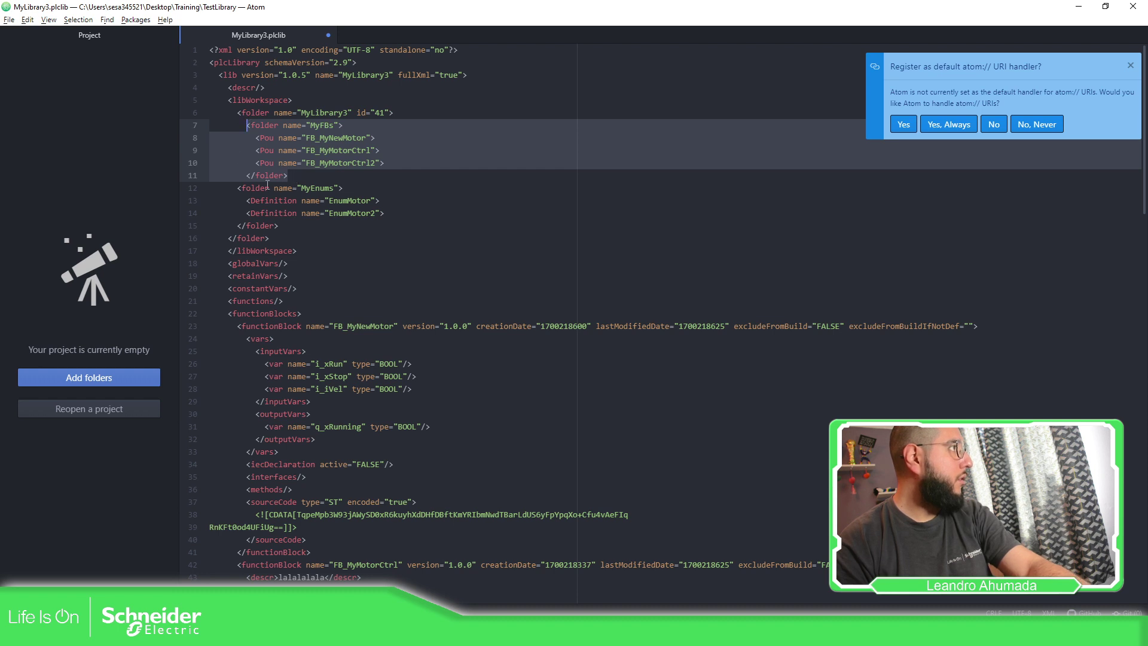
click(230, 189)
key(Tab)
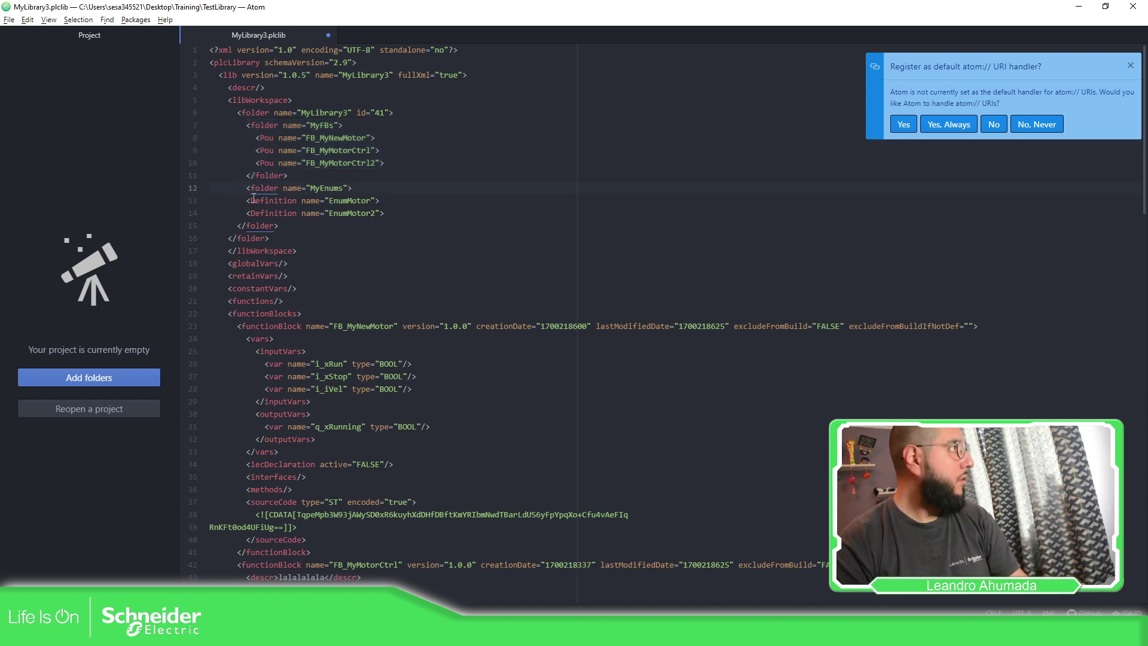
click(235, 227)
key(Tab)
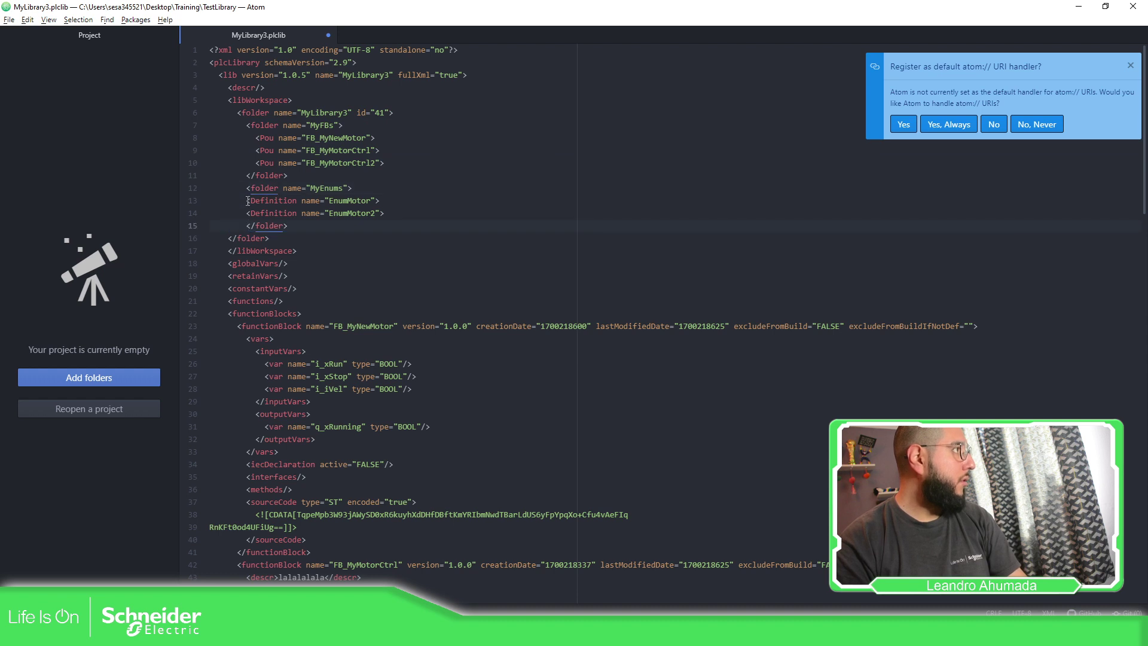
key(Tab)
click(248, 214)
key(Tab)
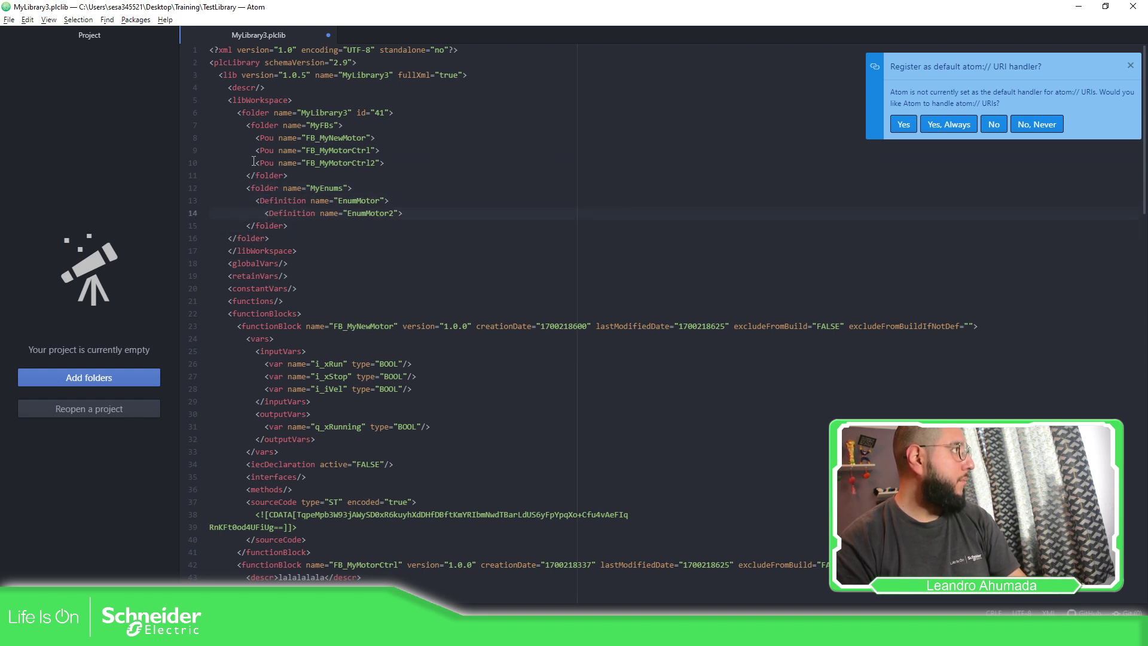
click(257, 203)
click(266, 215)
key(shift+Tab)
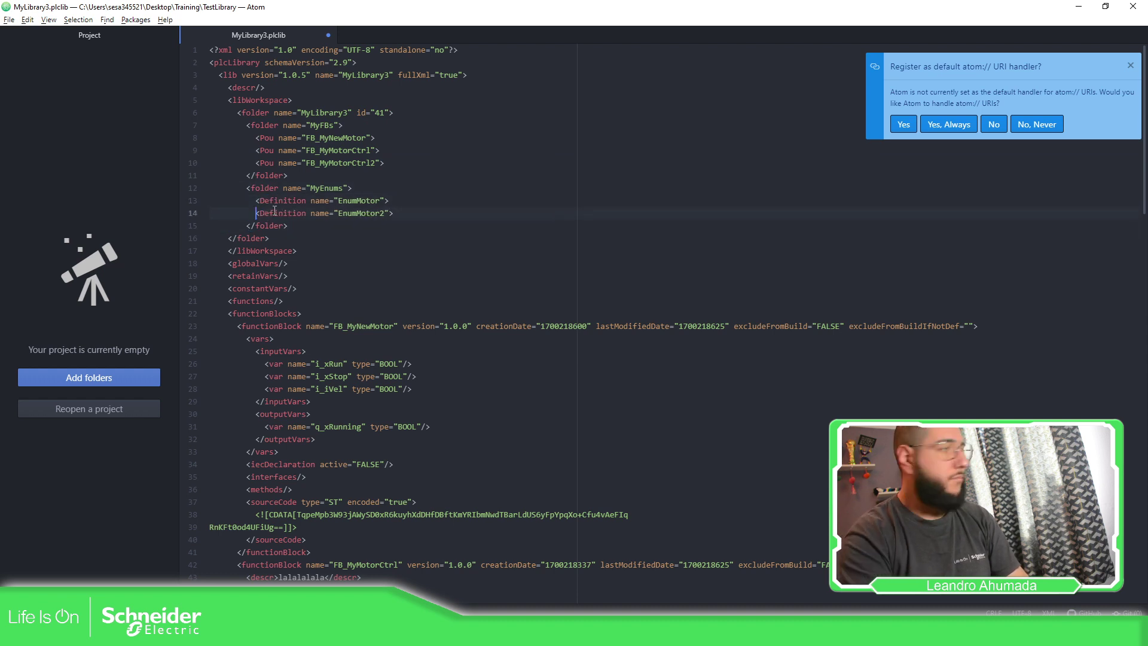
Indent the closing tag of the MyLibrary3 folder to align with its opening tag and save the file
mouse_move(248, 126)
mouse_down()
mouse_move(245, 189)
mouse_move(294, 229)
mouse_move(227, 238)
mouse_move(239, 114)
mouse_up()
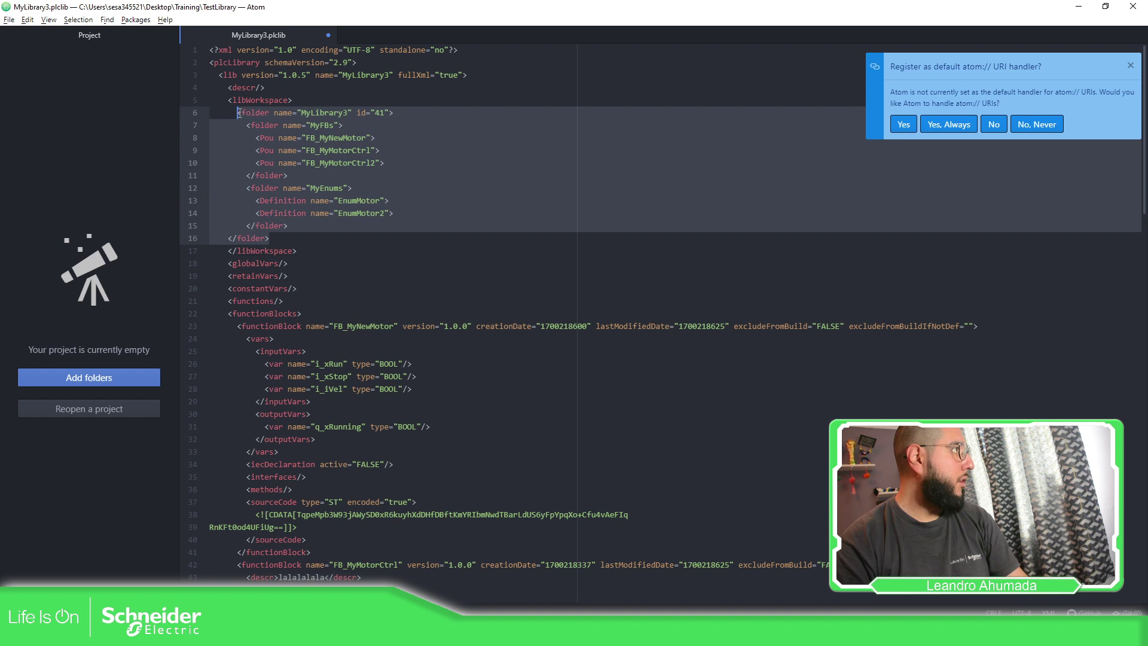
click(210, 251)
click(228, 238)
key(Tab)
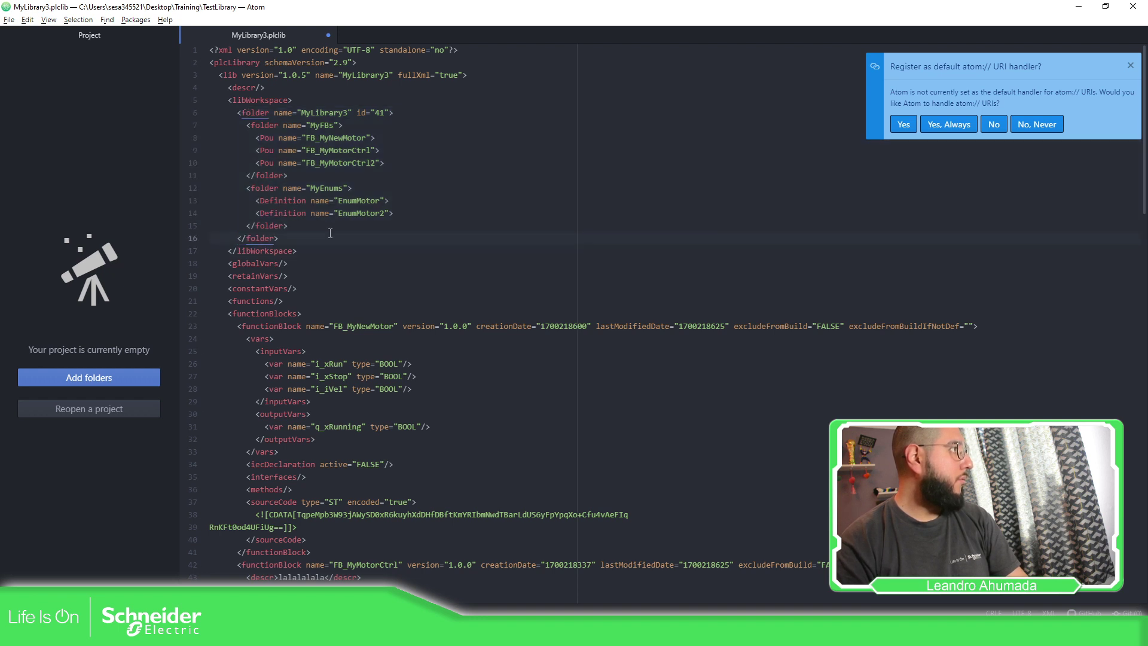
click(10, 21)
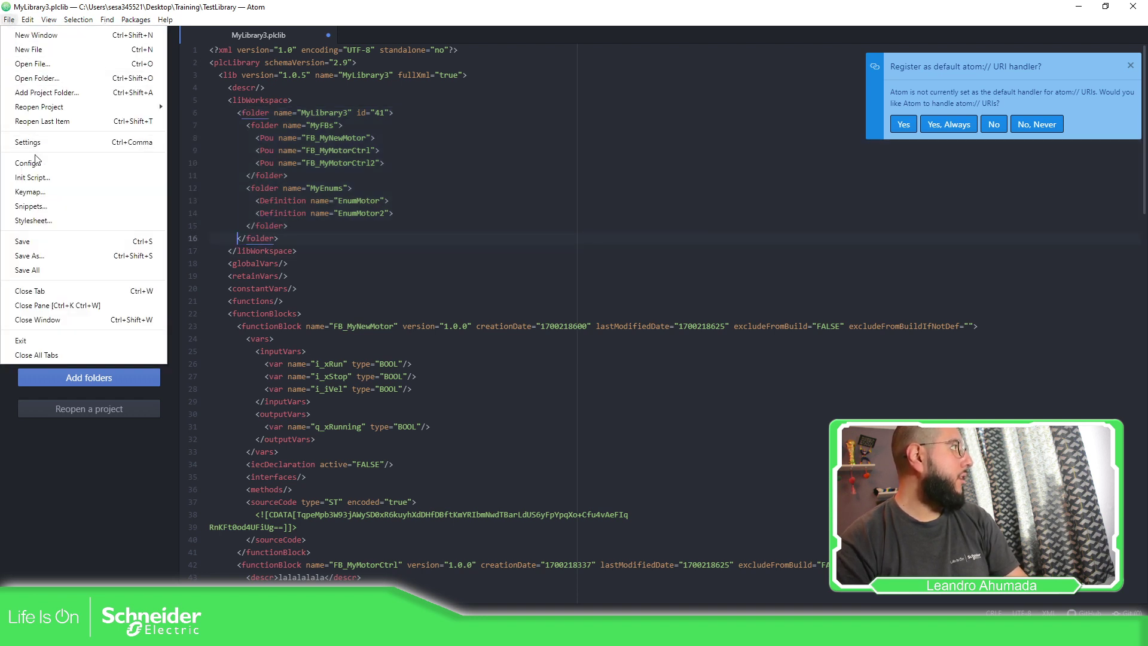
click(38, 242)
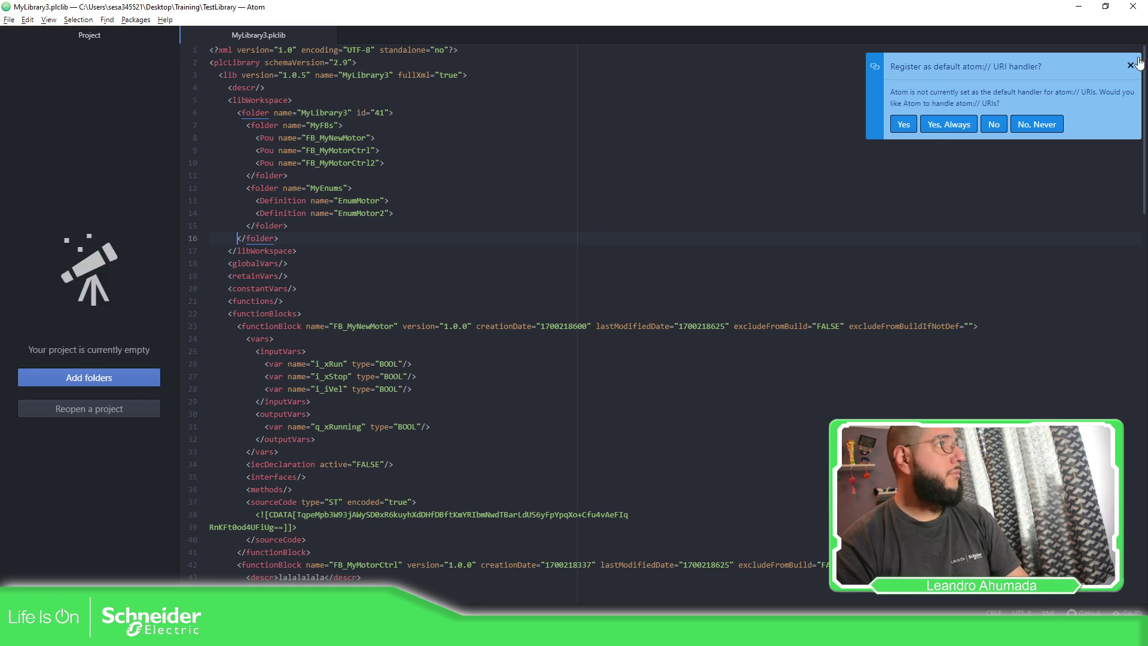
Close Atom, switch to the PLC_TEST project in Machine Expert - HVAC and try to add MyLibrary3.plclib to the project library list
click(1134, 6)
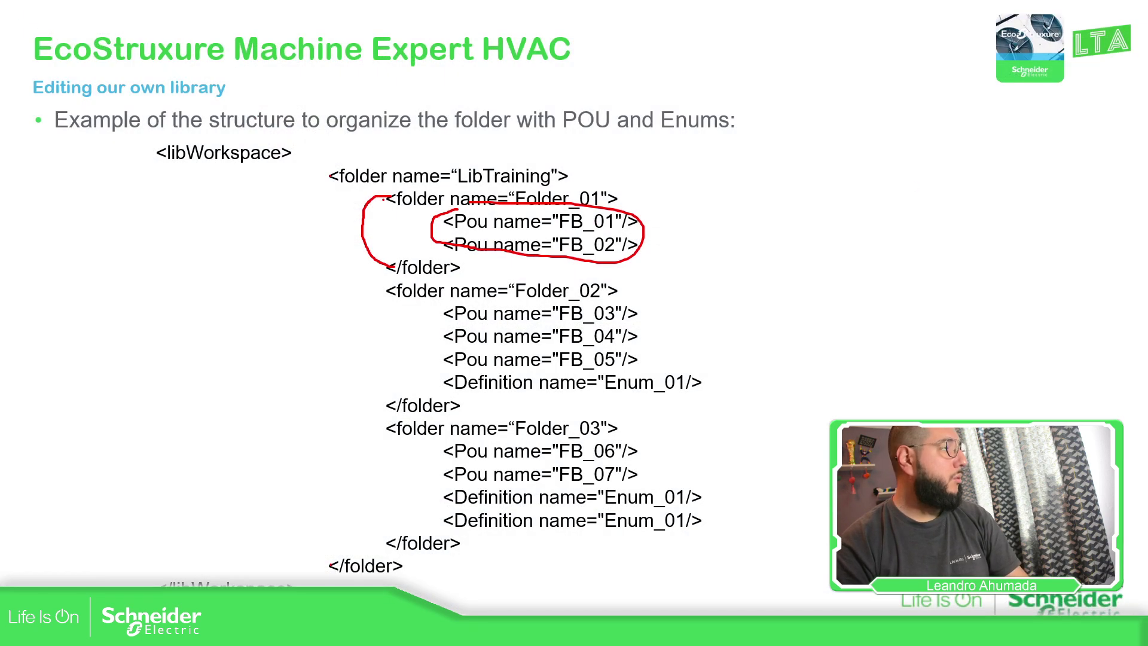
key(alt+Tab)
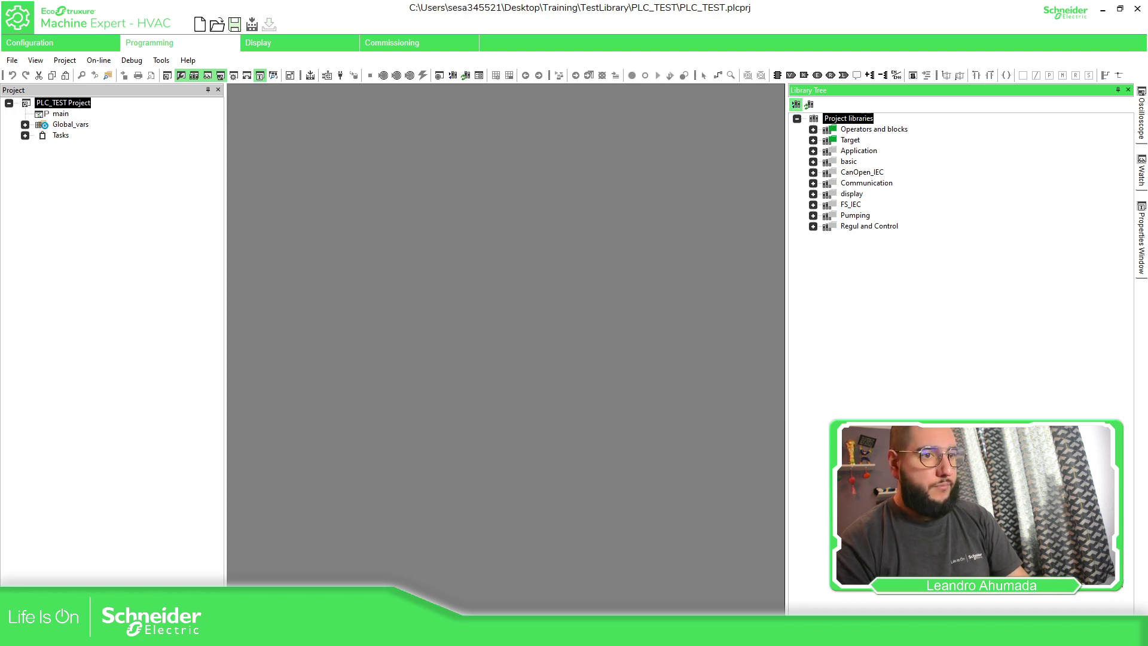
click(795, 104)
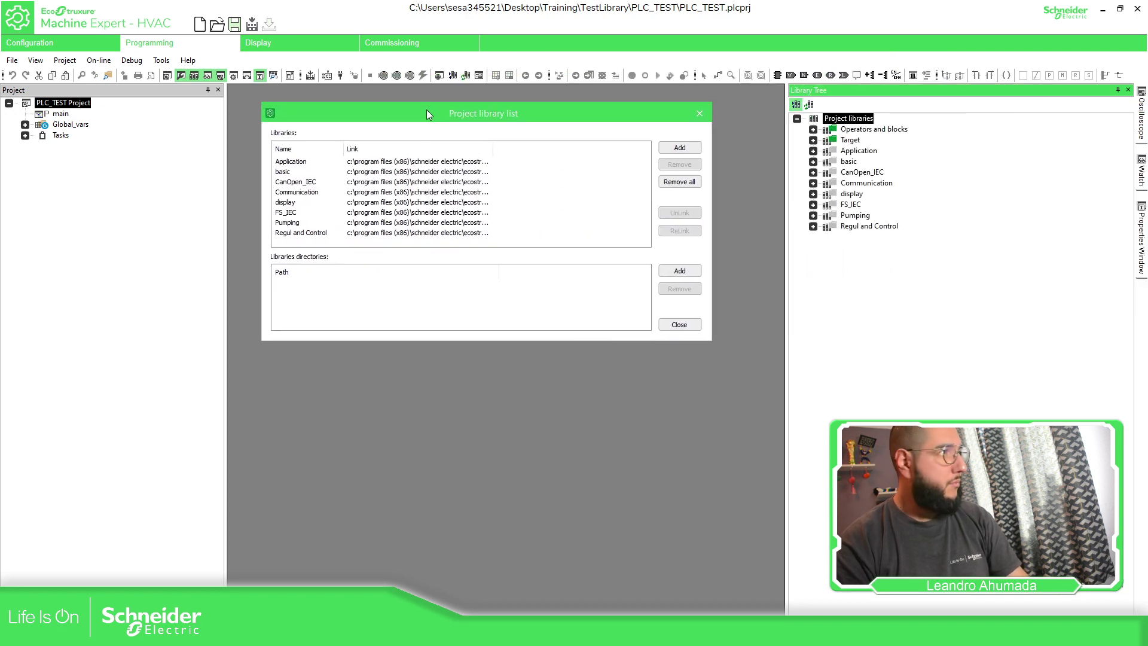
click(680, 147)
click(571, 309)
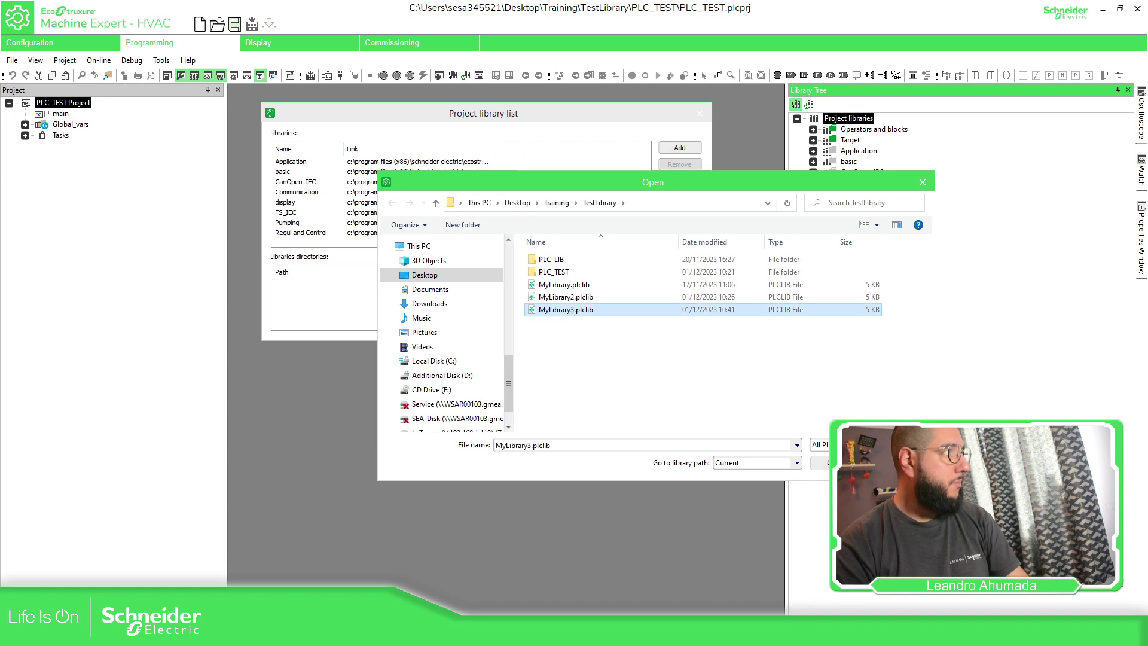
click(839, 462)
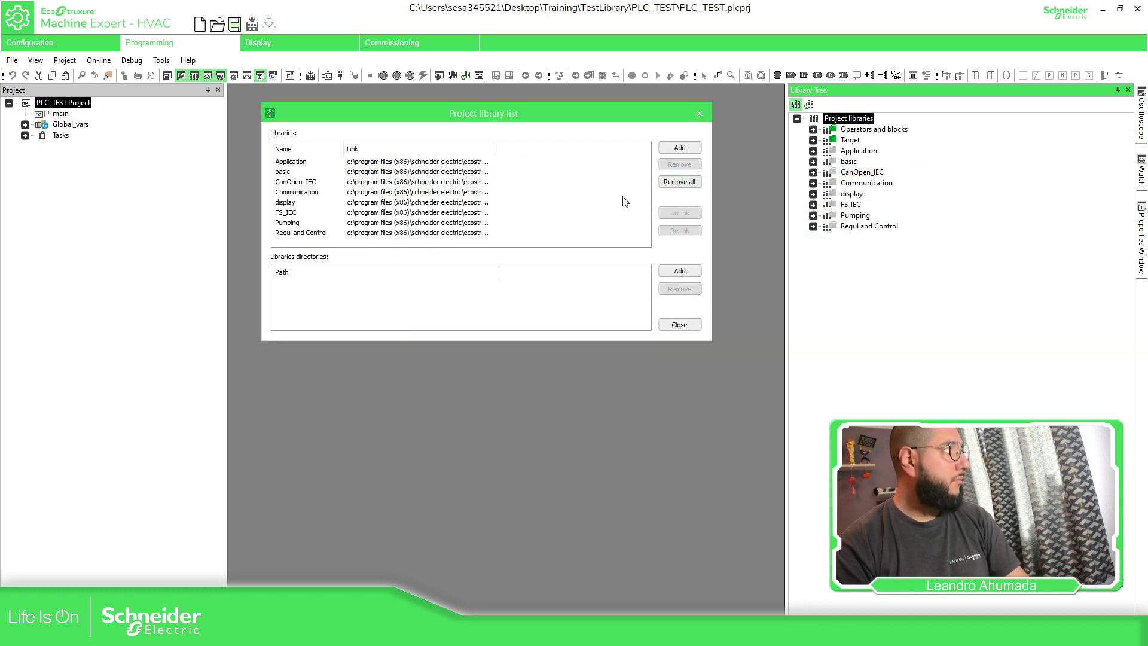
Try once more to add MyLibrary3.plclib from the TestLibrary folder, and close the project library list
click(685, 149)
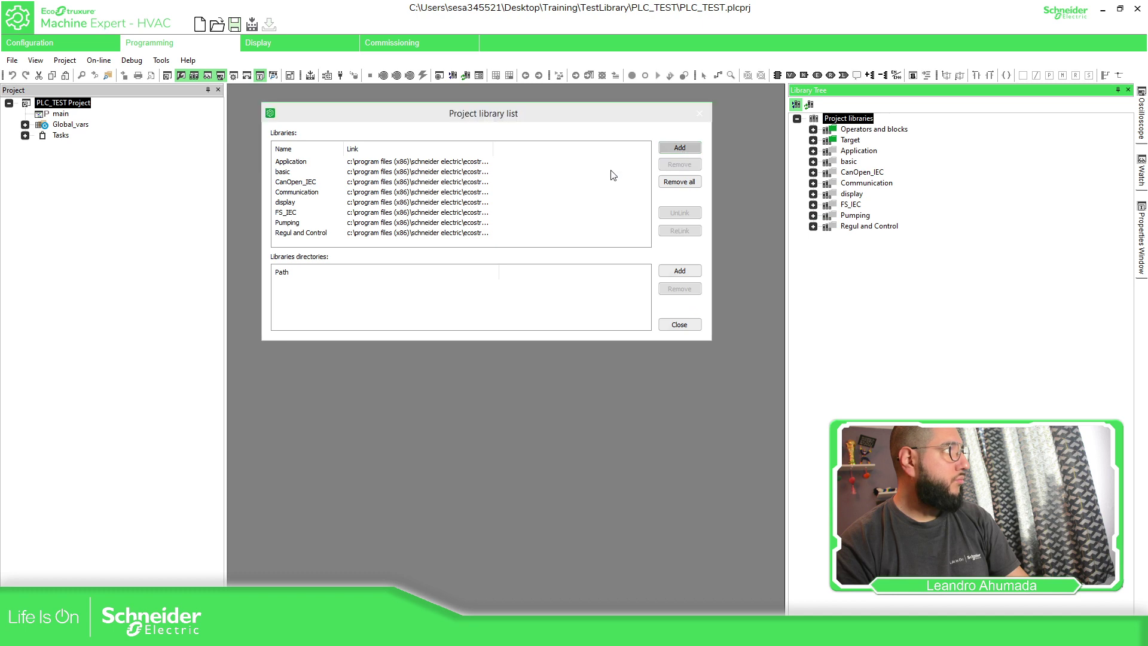
click(565, 309)
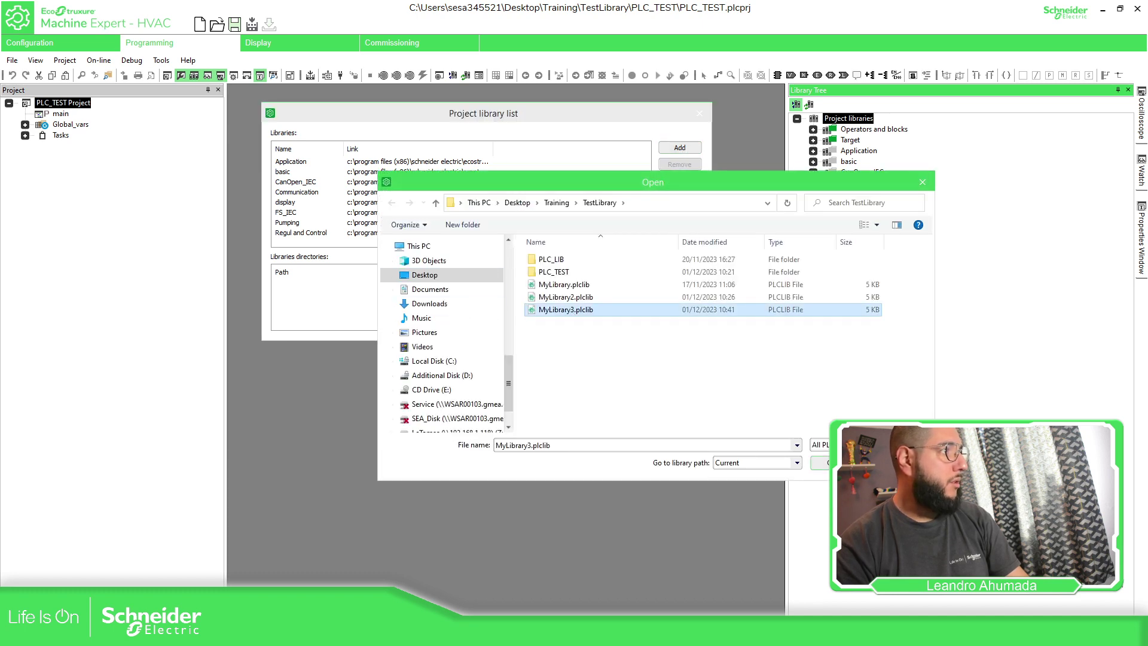
click(839, 462)
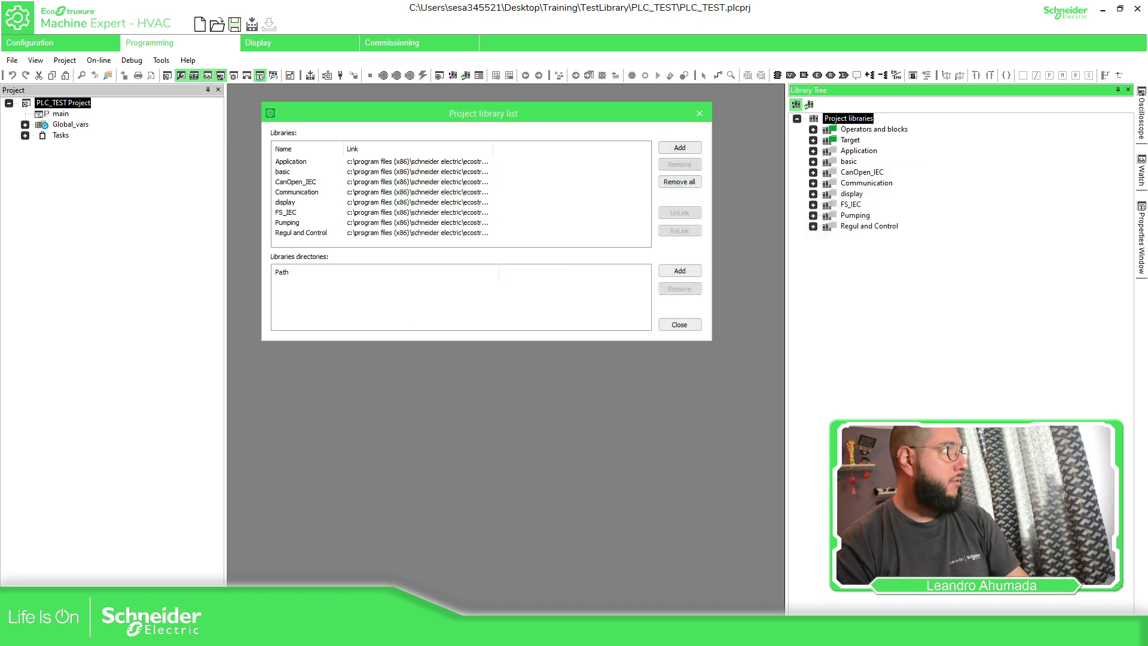
click(668, 327)
click(809, 106)
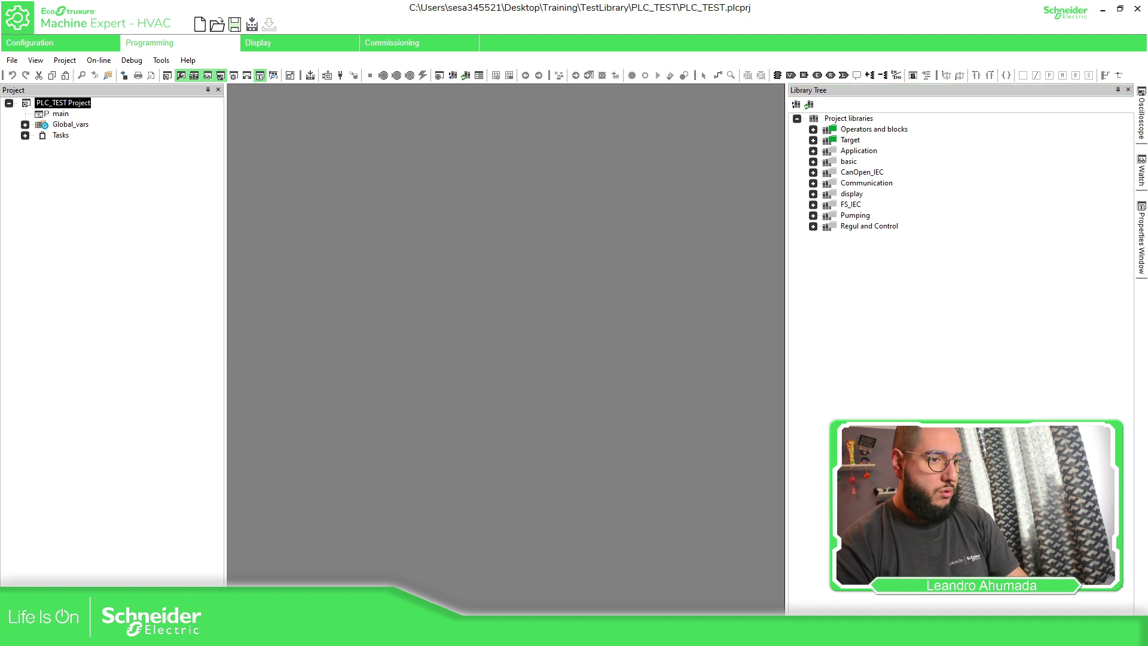
Open MyLibrary3.plclib from the TestLibrary folder in Notepad++, review the MyLibrary3 folder block in libWorkspace, and close the file
key(alt+Tab)
right_click(227, 183)
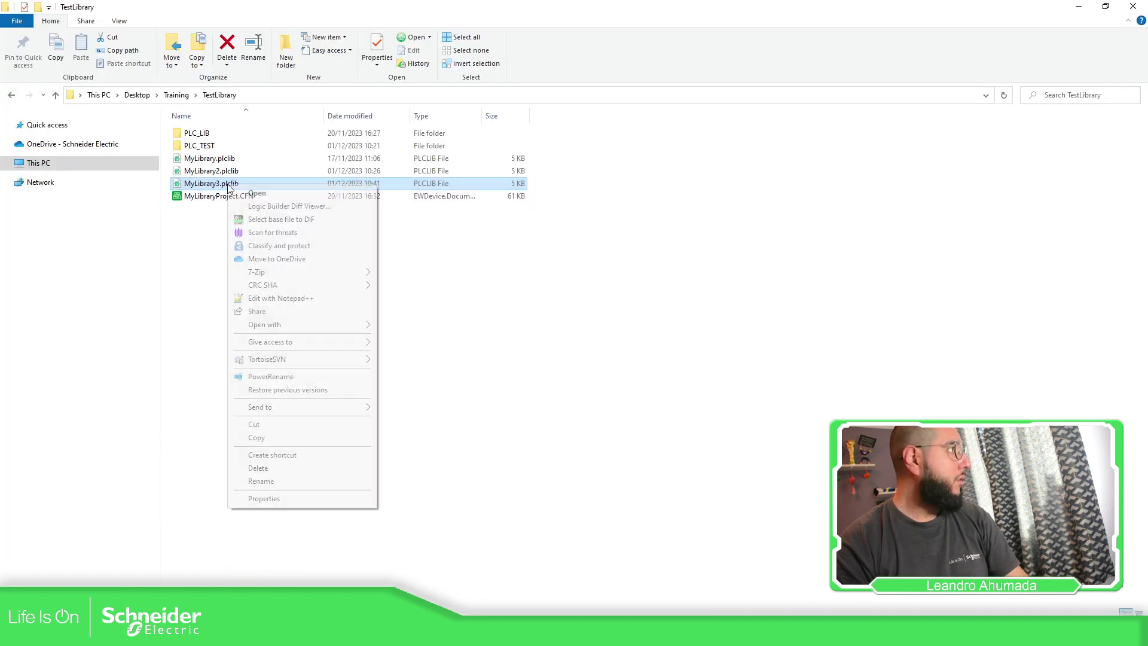
click(261, 298)
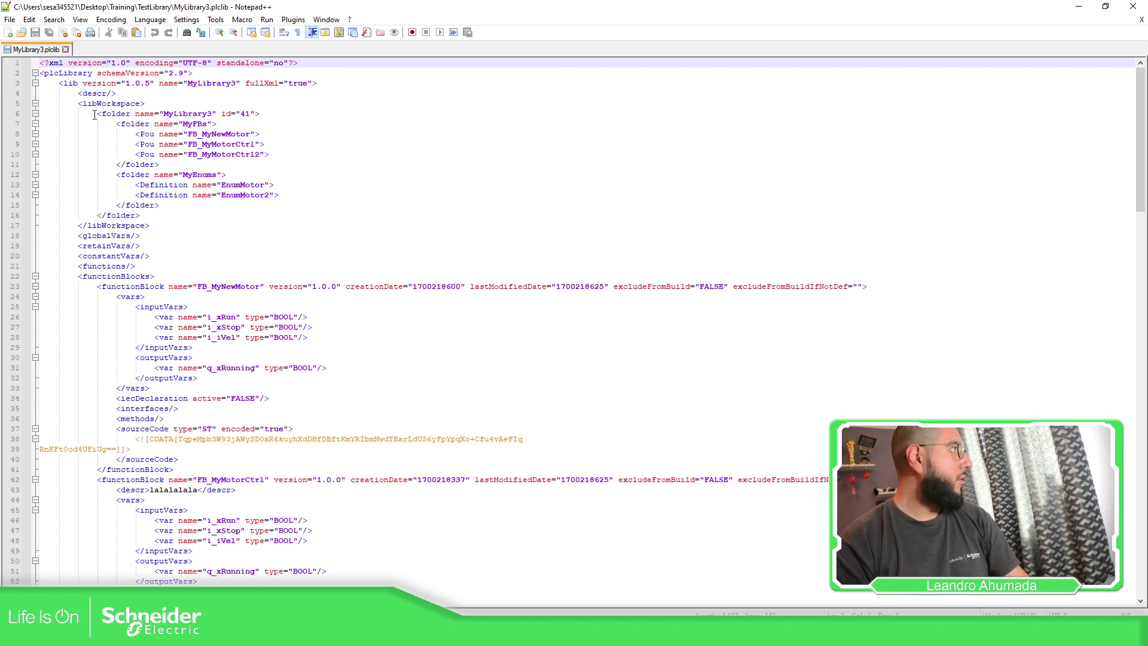
drag(96, 114, 142, 214)
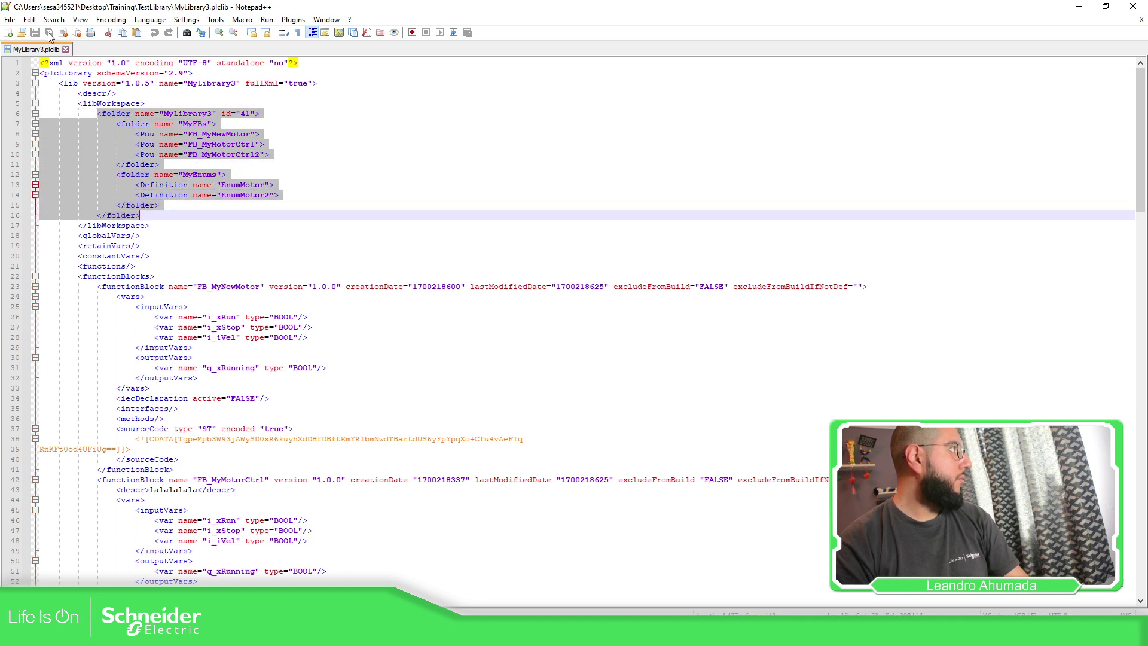
click(65, 49)
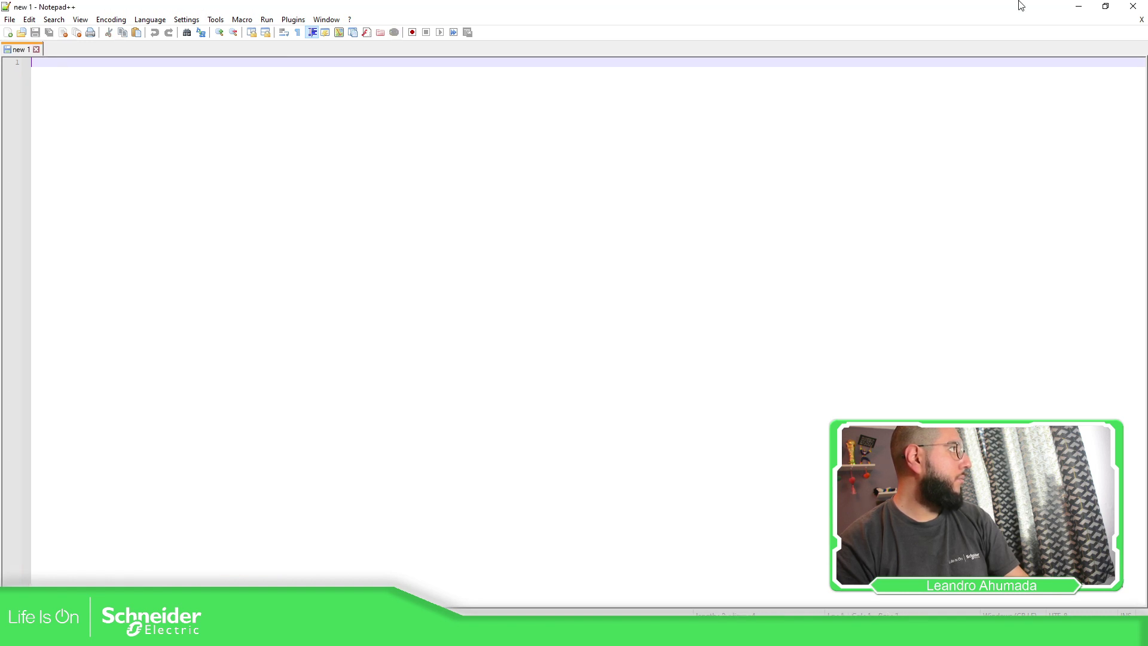
click(1078, 6)
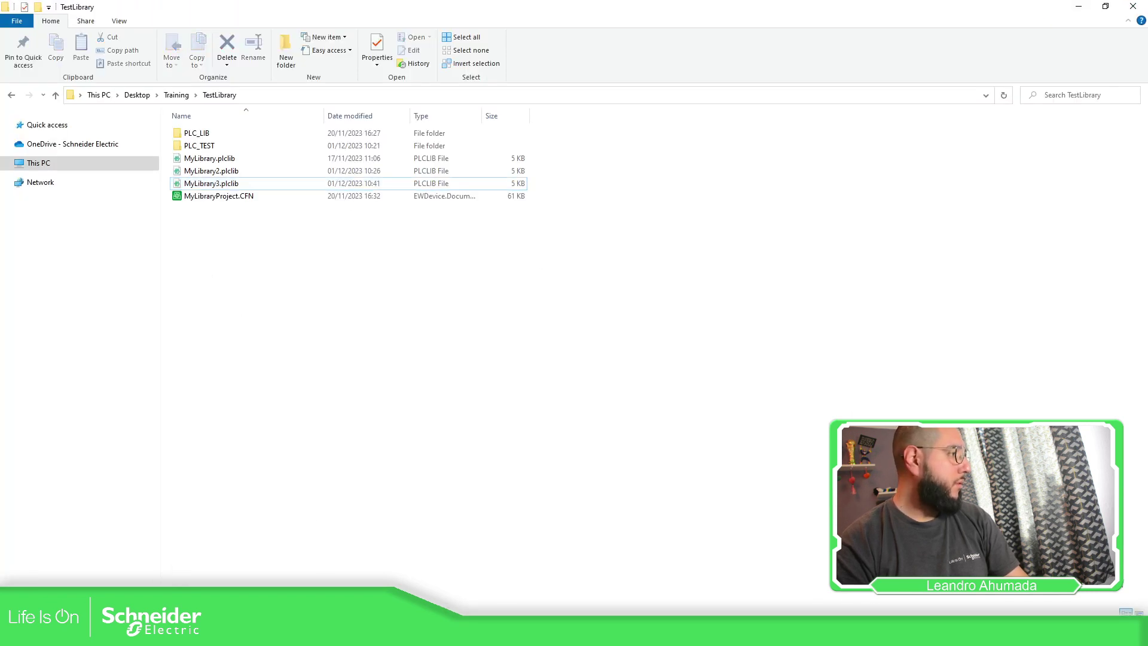
Return to the PLC_TEST project in Machine Expert - HVAC and retry loading MyLibrary3.plclib into its project libraries
key(alt+Tab)
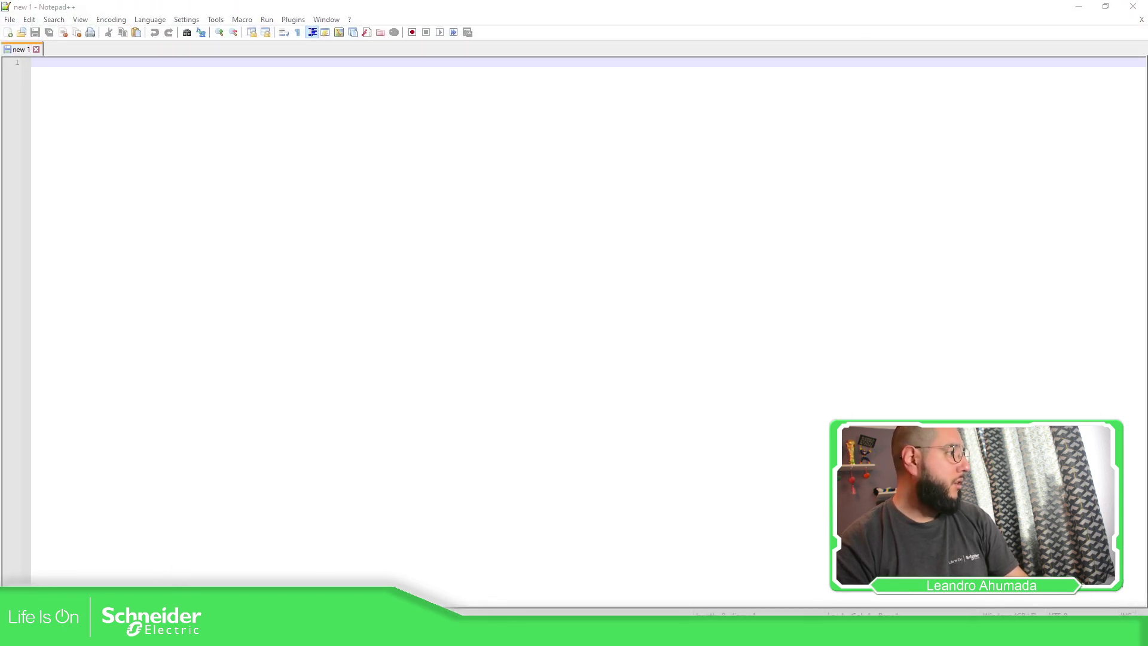
click(209, 634)
click(236, 634)
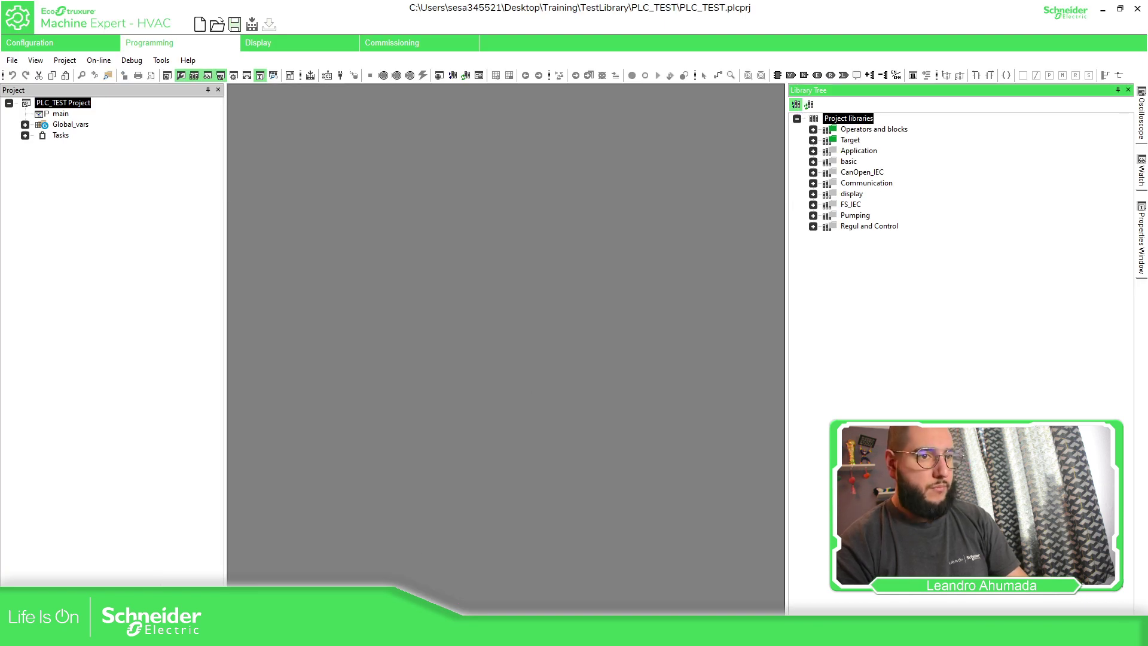
click(795, 104)
click(685, 205)
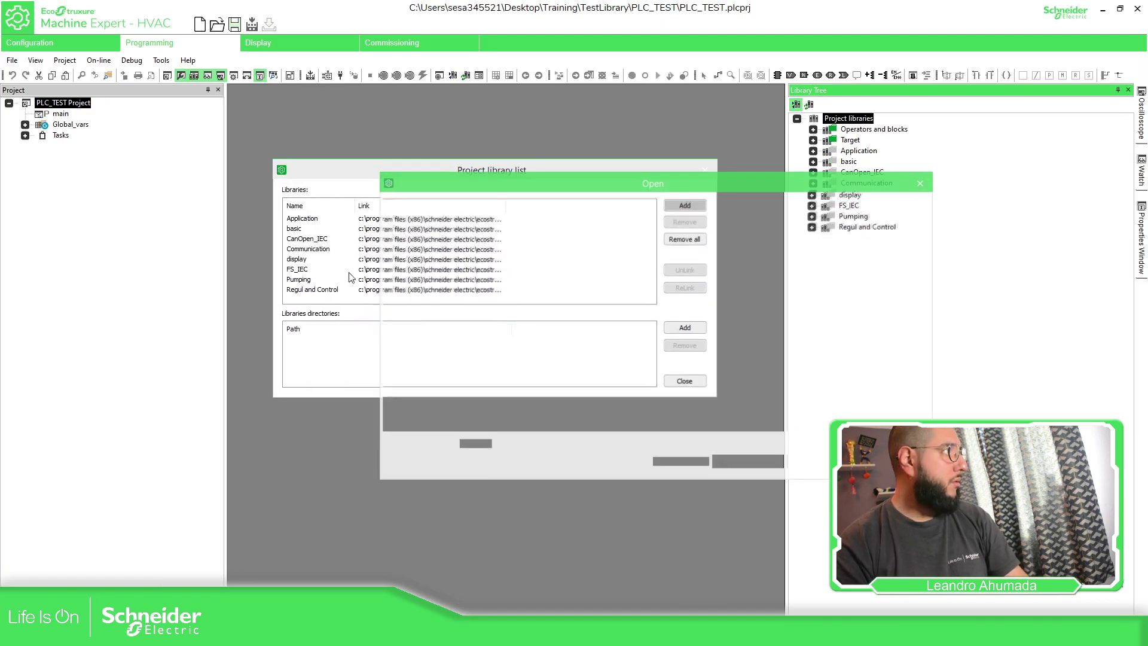
click(585, 312)
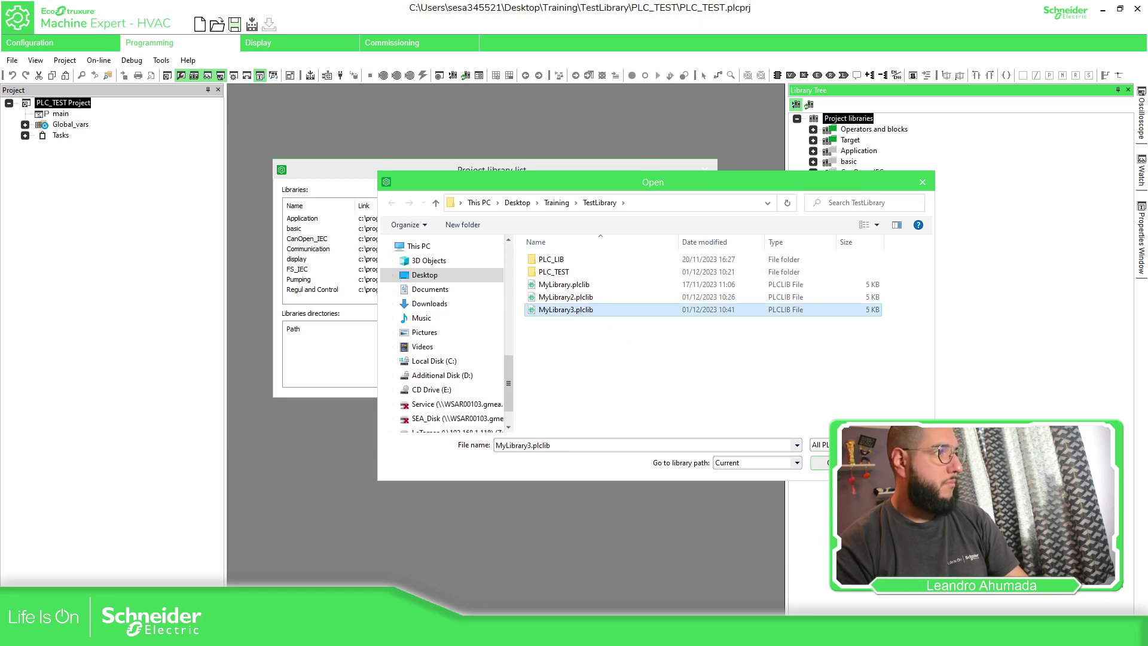
click(837, 462)
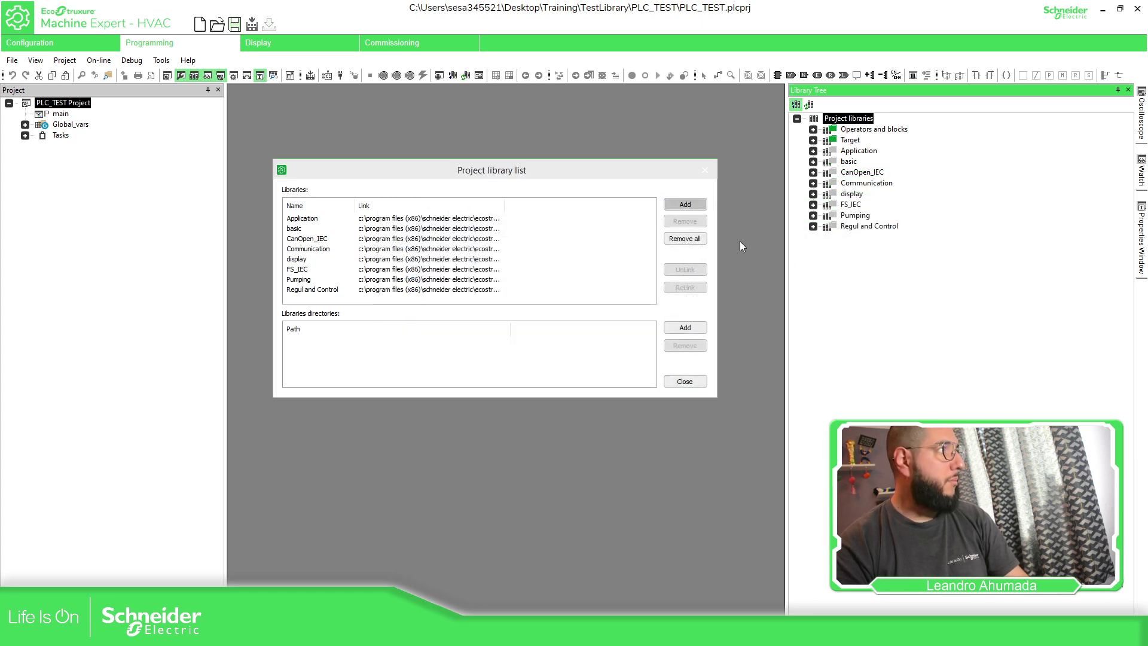
Add MyLibrary.plclib to the project libraries as a test, remove it again and close the library list
click(684, 204)
click(567, 286)
click(832, 459)
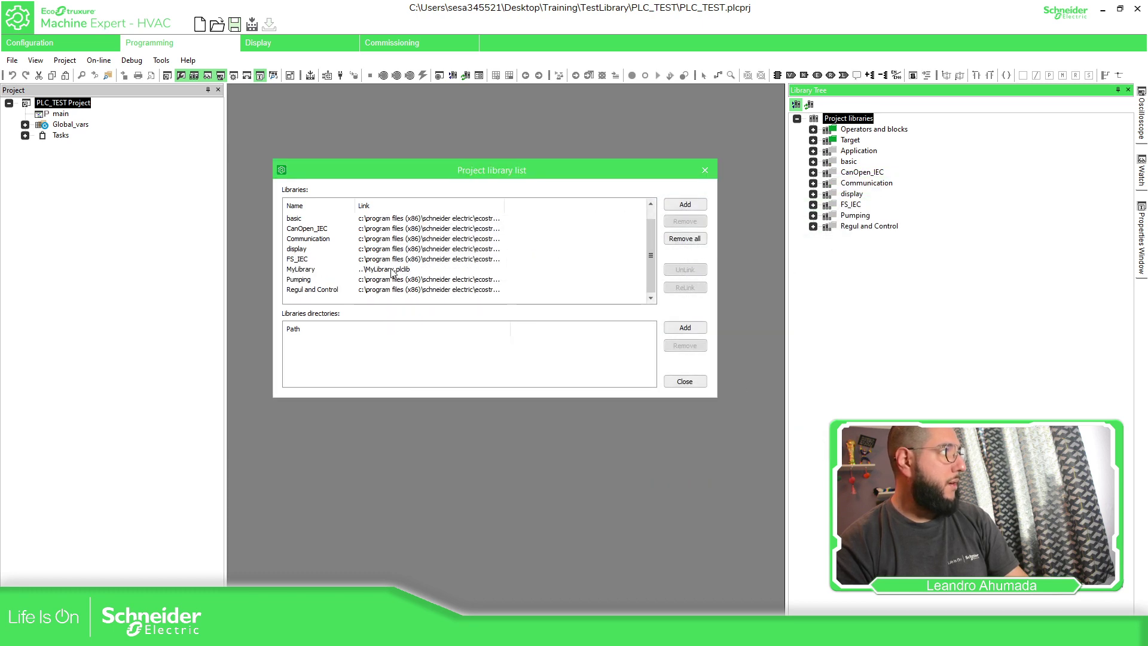
click(305, 270)
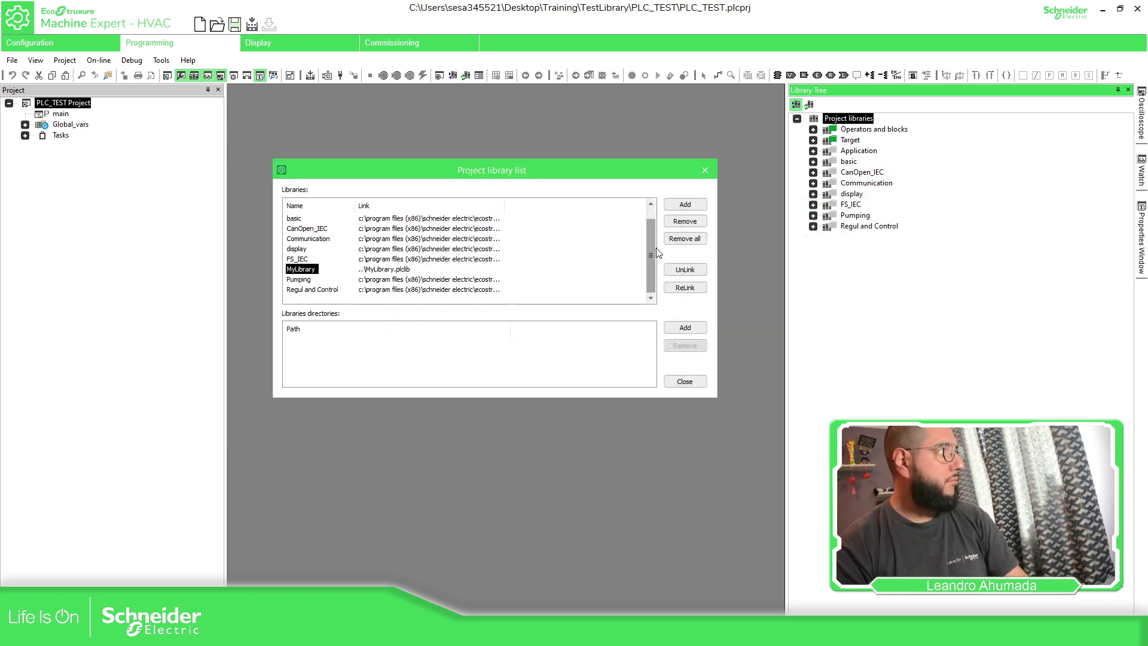
click(684, 221)
click(684, 381)
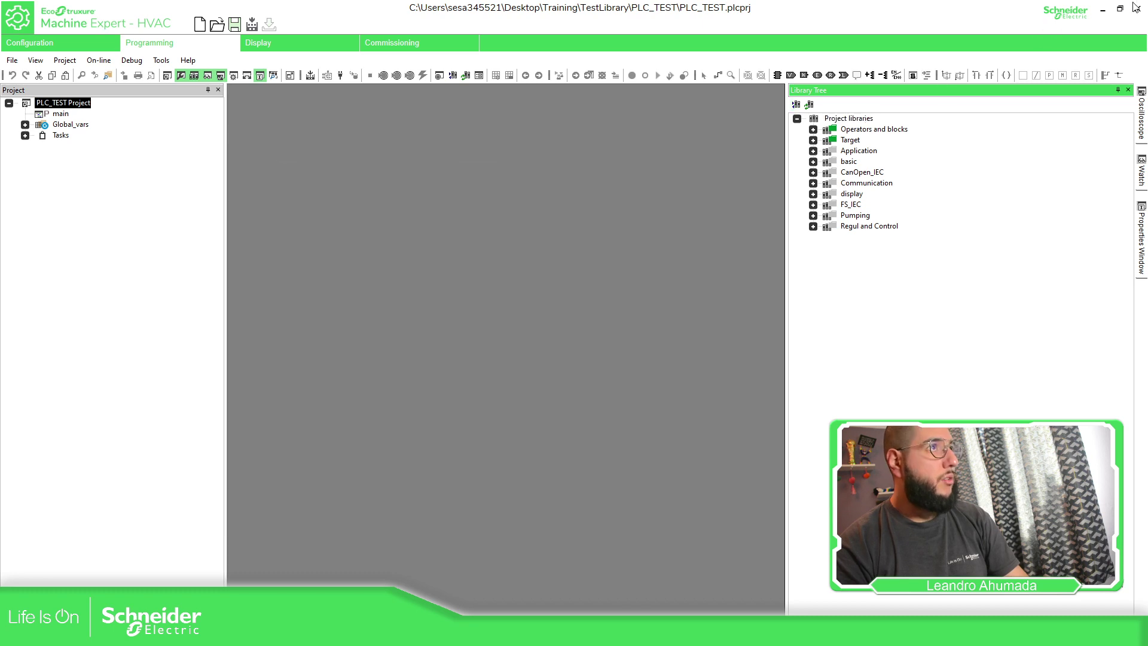
Open MyLibrary3.plclib from the TestLibrary folder in Atom and consult the slide with the example folder structure
click(1103, 9)
right_click(213, 184)
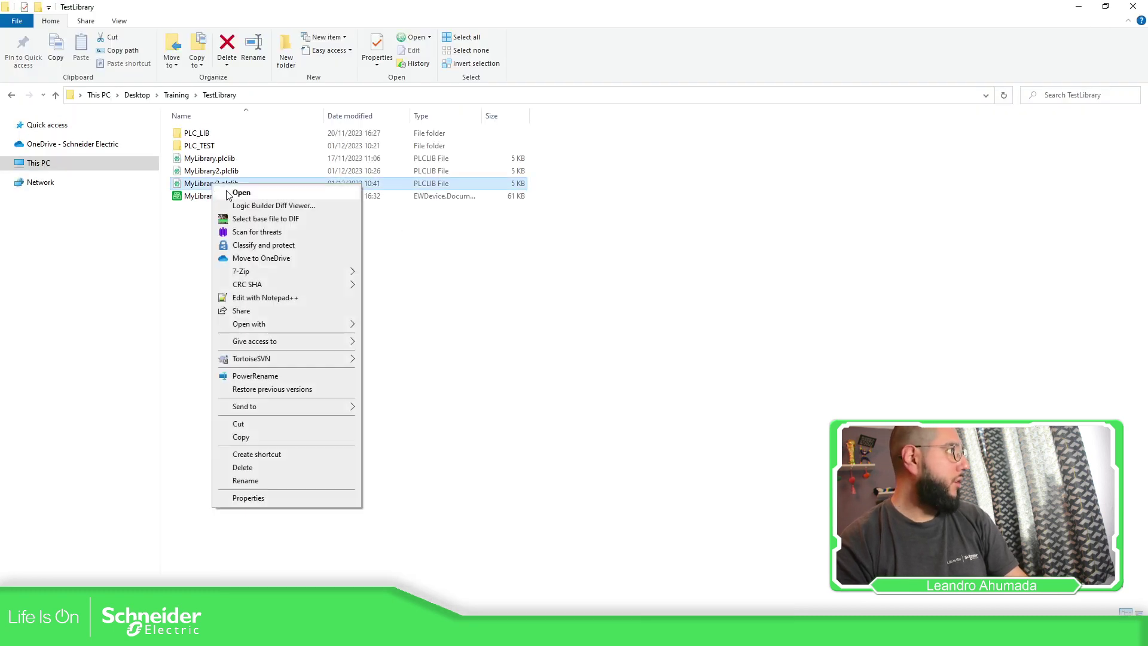
mouse_move(257, 323)
click(429, 327)
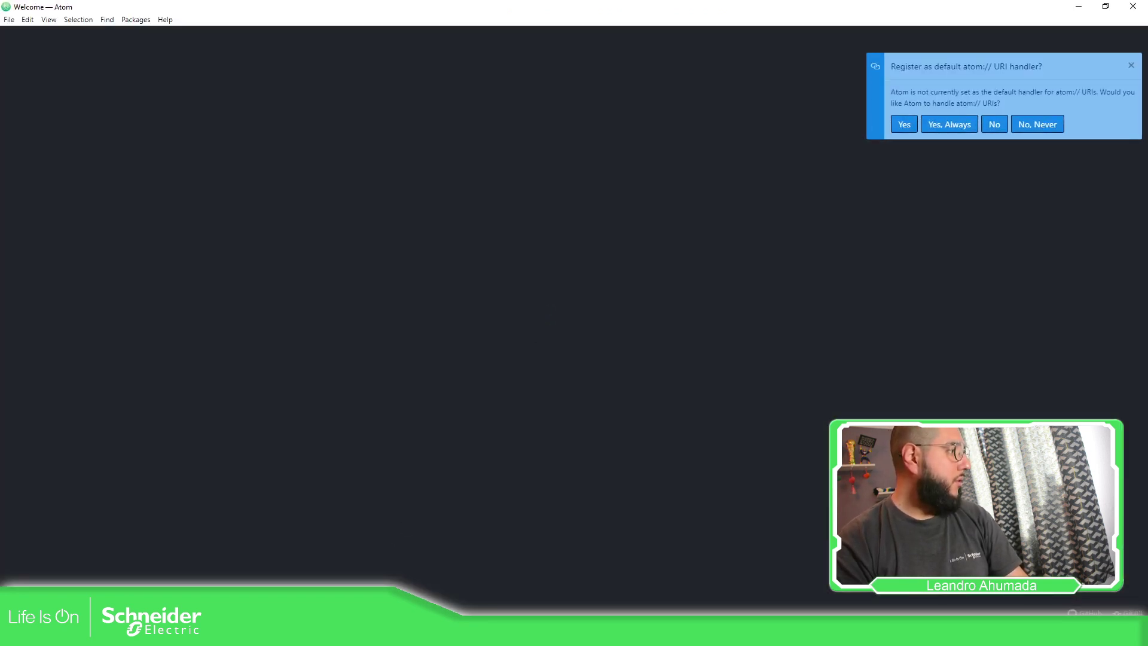
mouse_move(272, 634)
click(272, 562)
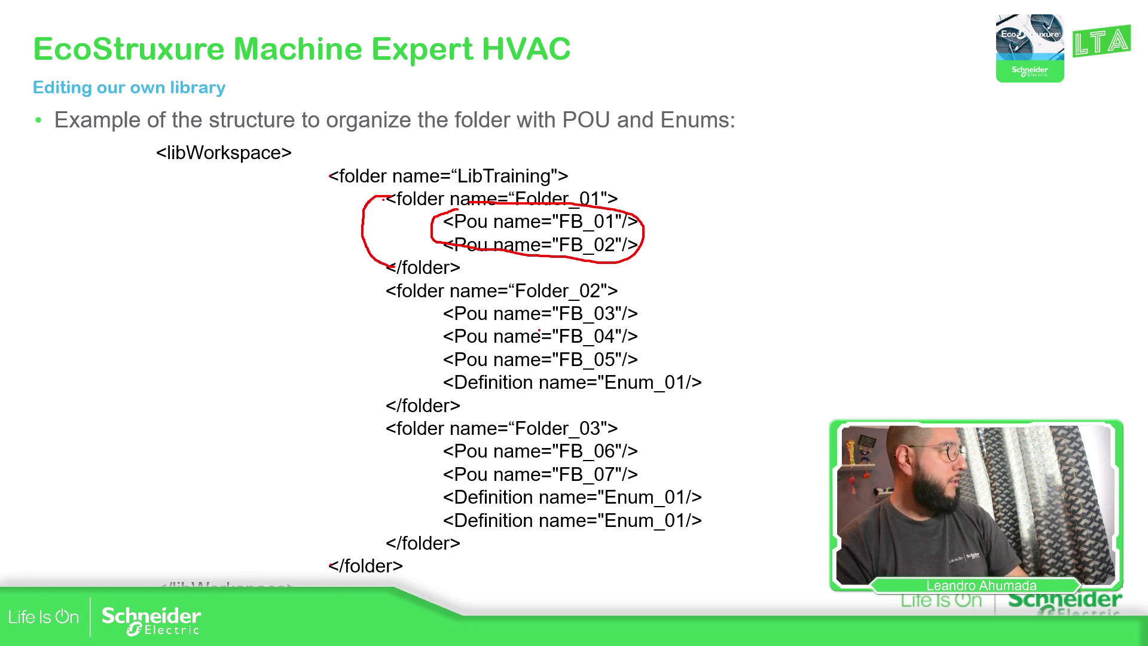
key(alt+Tab)
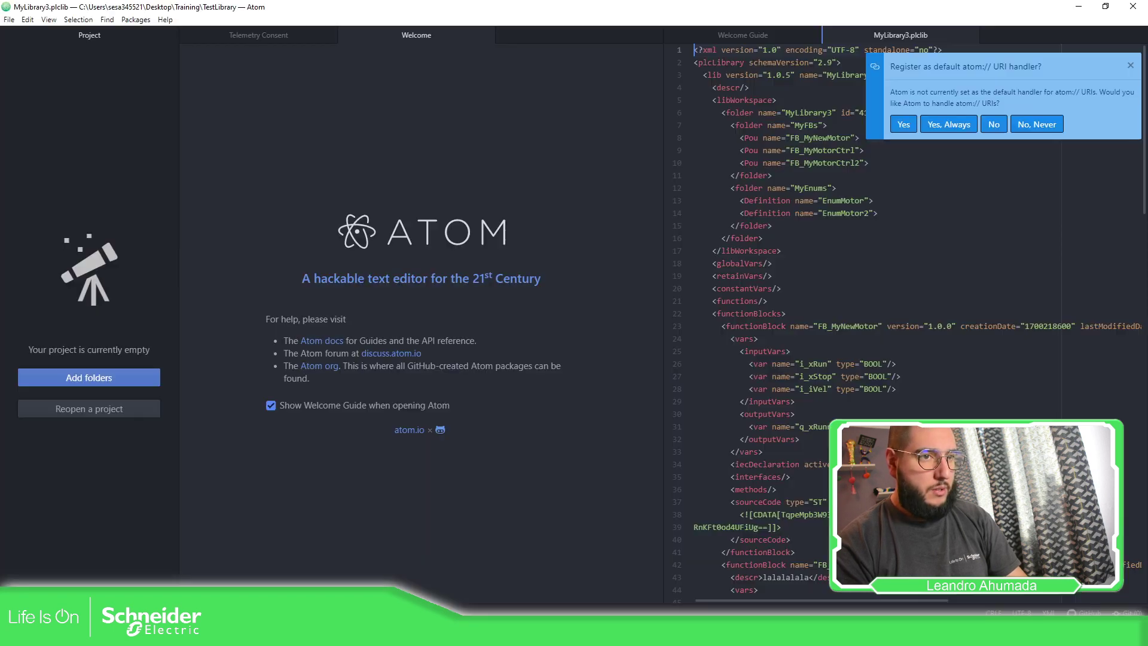
Close the Welcome Guide, Telemetry Consent and Welcome pages so only MyLibrary3.plclib stays open
click(811, 36)
click(486, 36)
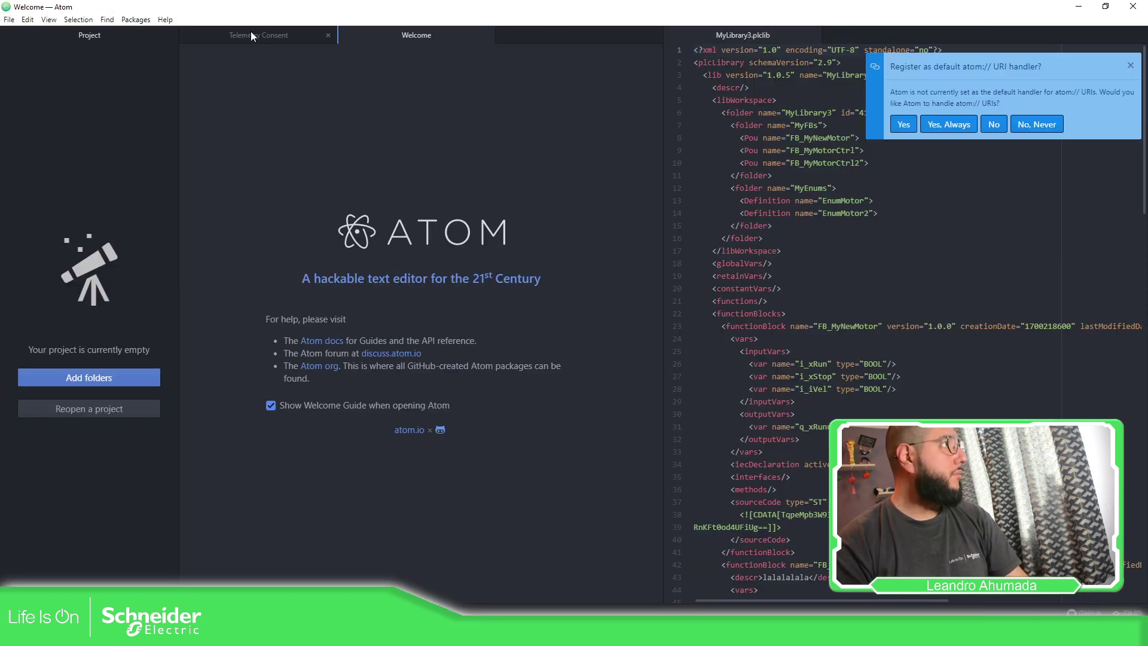
click(328, 34)
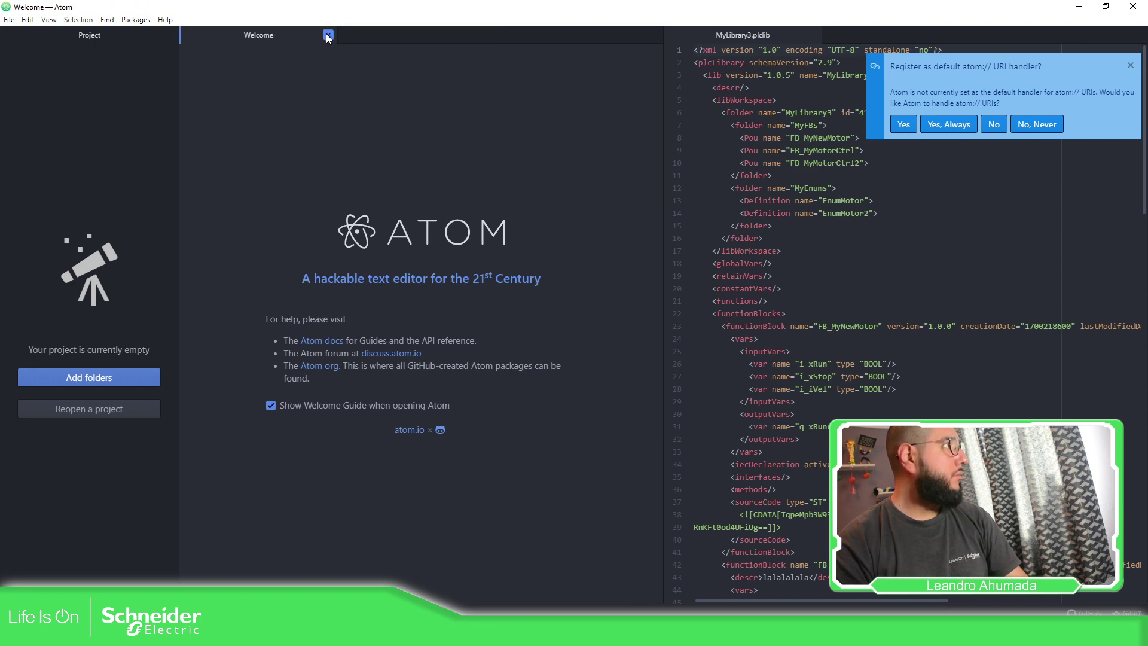
click(327, 35)
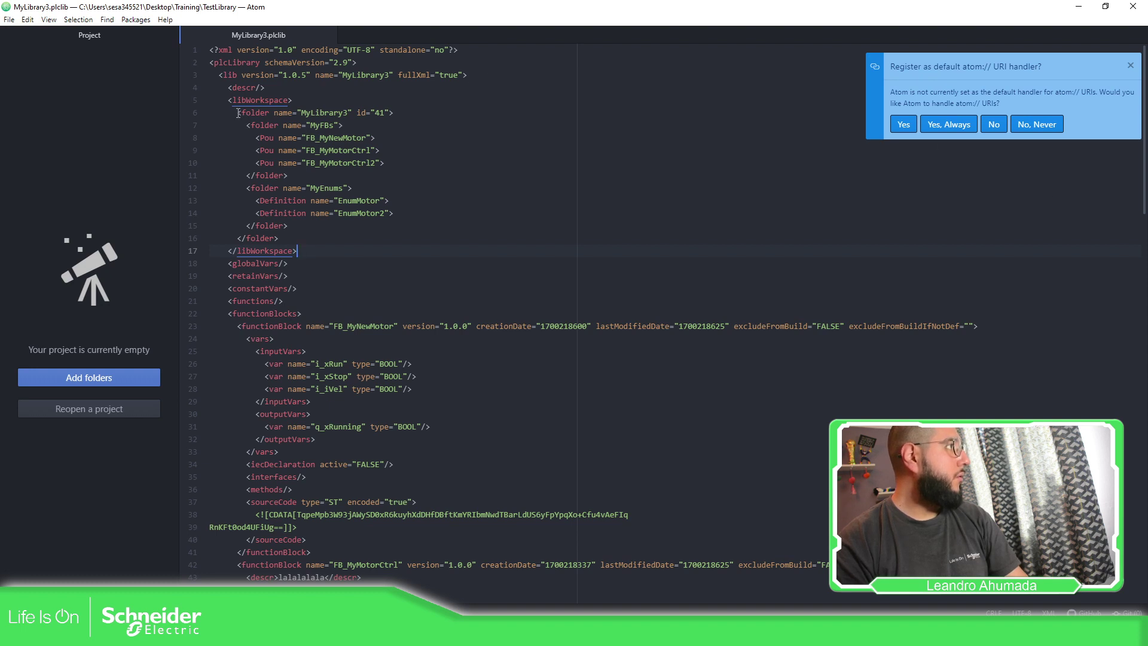
Examine how the opening and closing tags of the MyLibrary3, MyFBs and MyEnums folders and libWorkspace pair up
drag(238, 113, 293, 234)
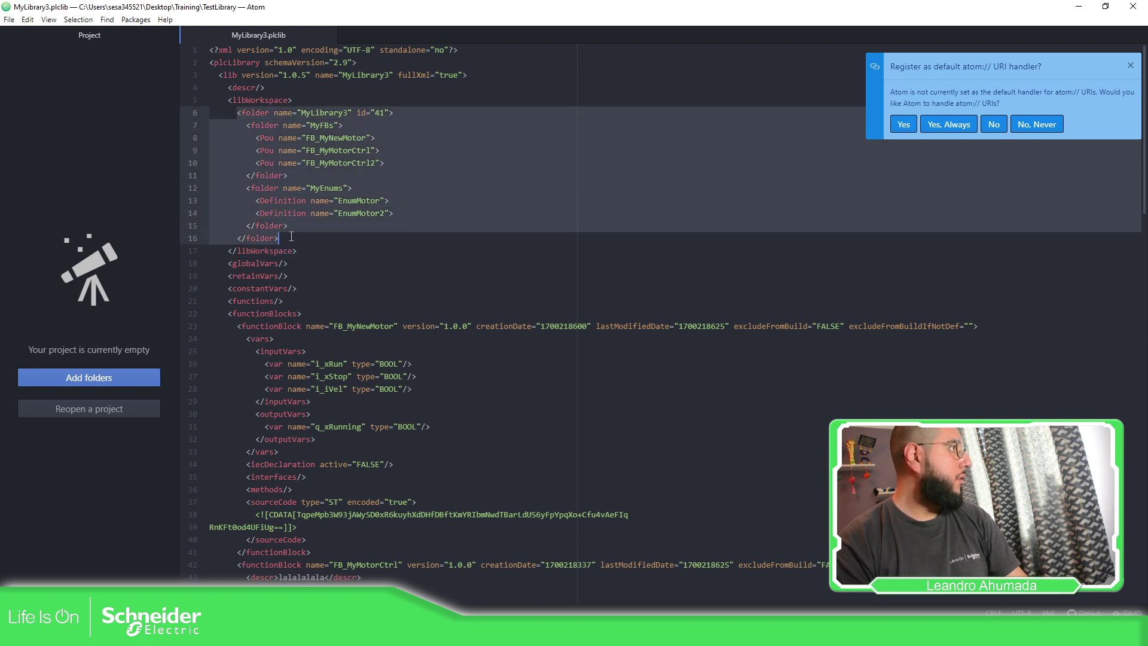
click(288, 225)
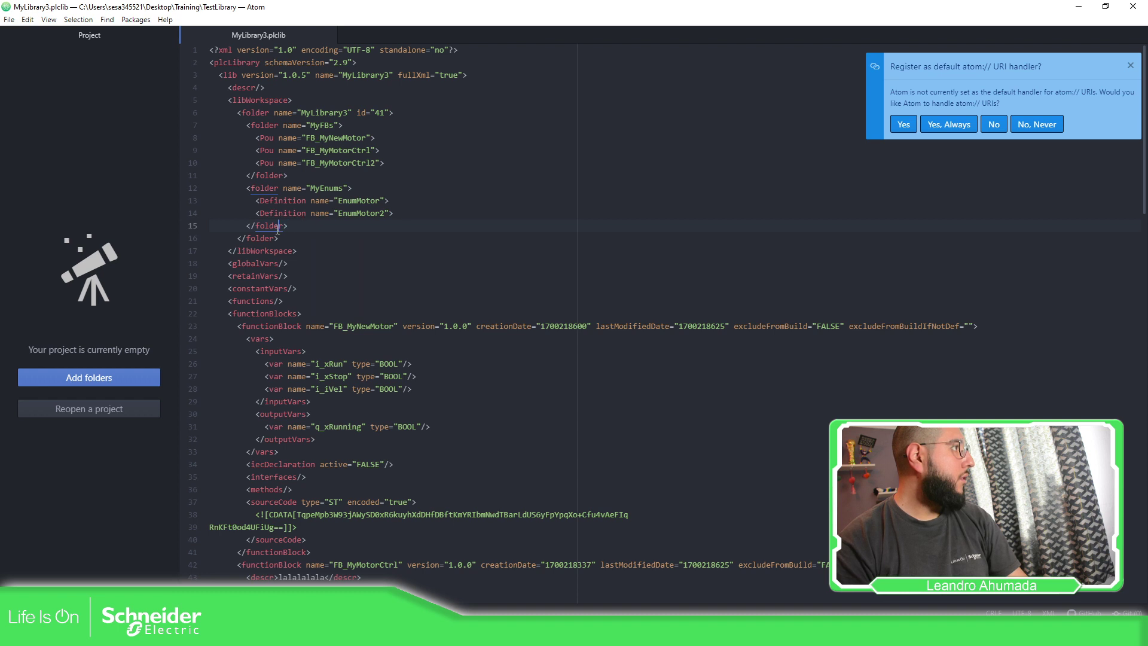
key(Down)
click(279, 225)
click(271, 174)
click(270, 101)
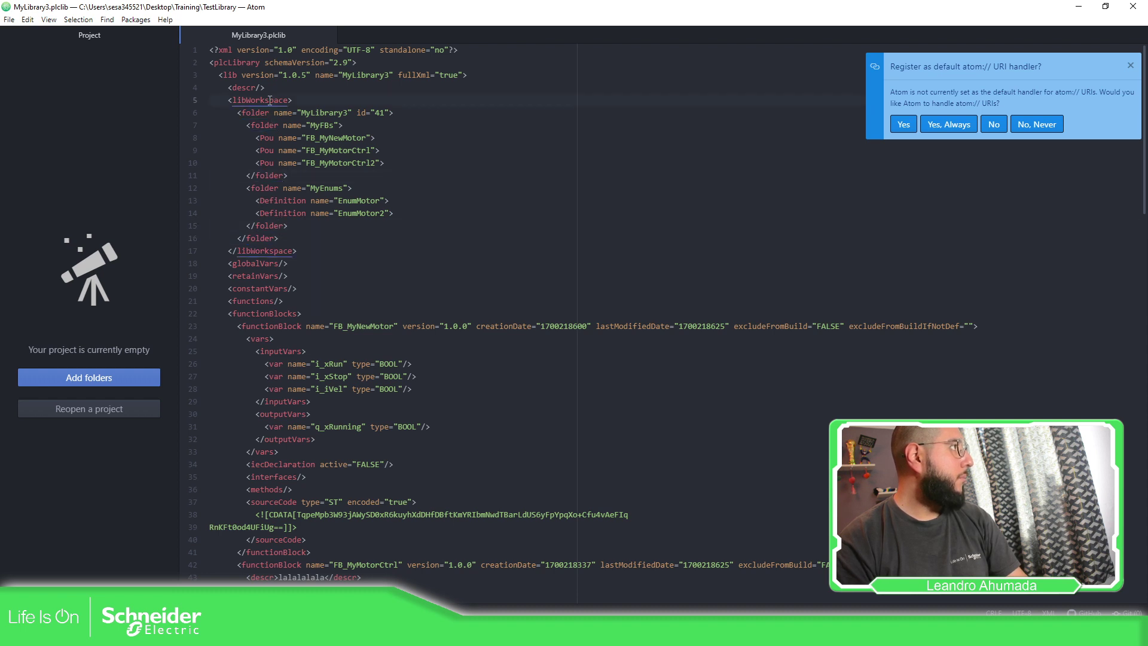
click(262, 238)
click(270, 225)
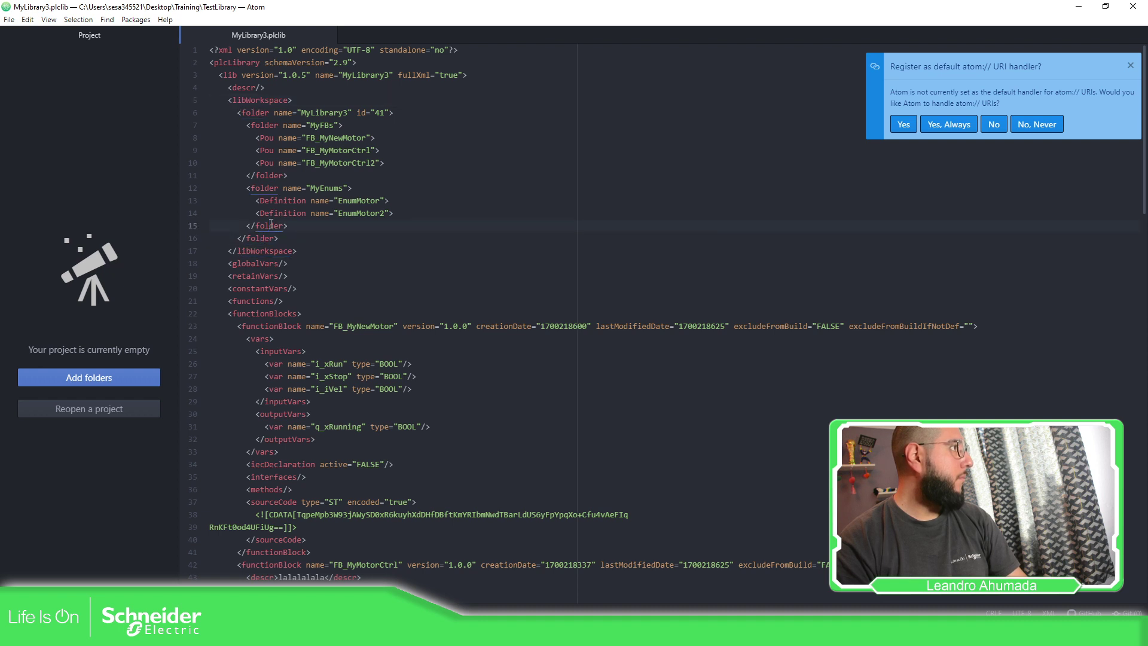
click(272, 175)
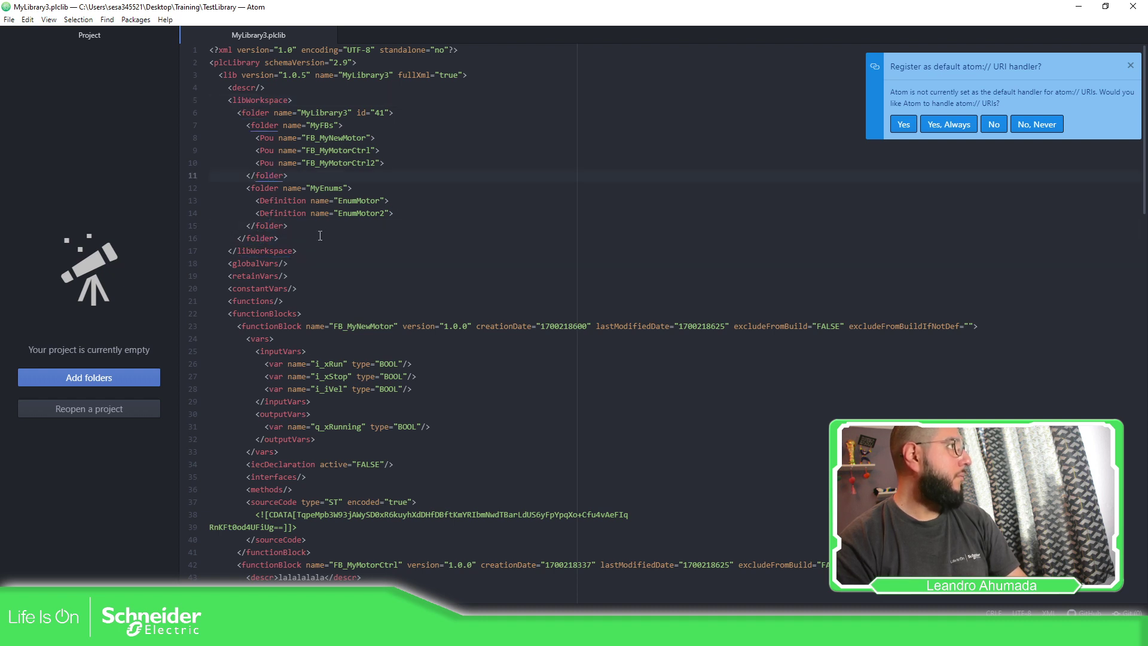
click(300, 238)
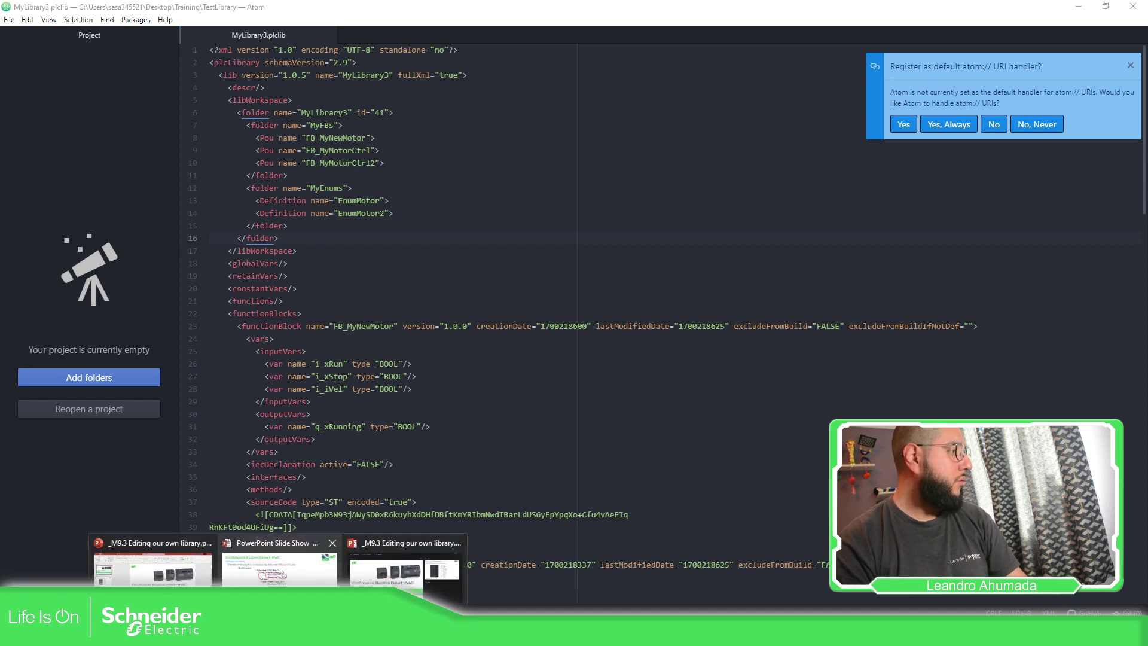
Close the FB_MyNewMotor, FB_MyMotorCtrl and FB_MyMotorCtrl2 Pou tags in the MyFBs folder with "/" before the final bracket, following the example slide
click(279, 568)
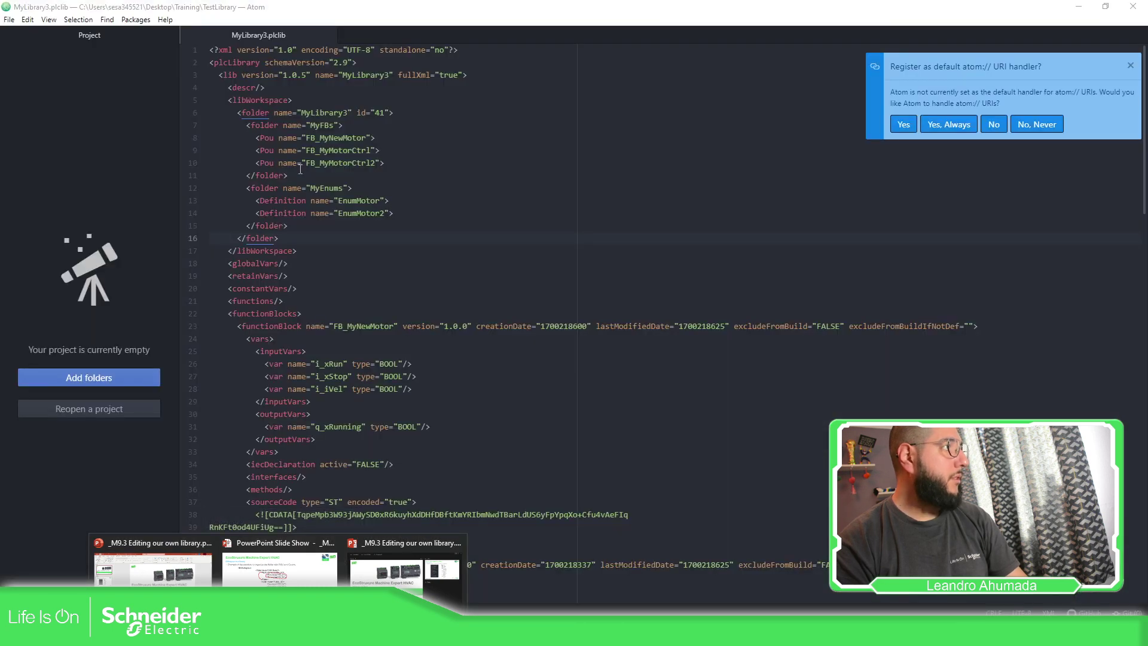
click(371, 137)
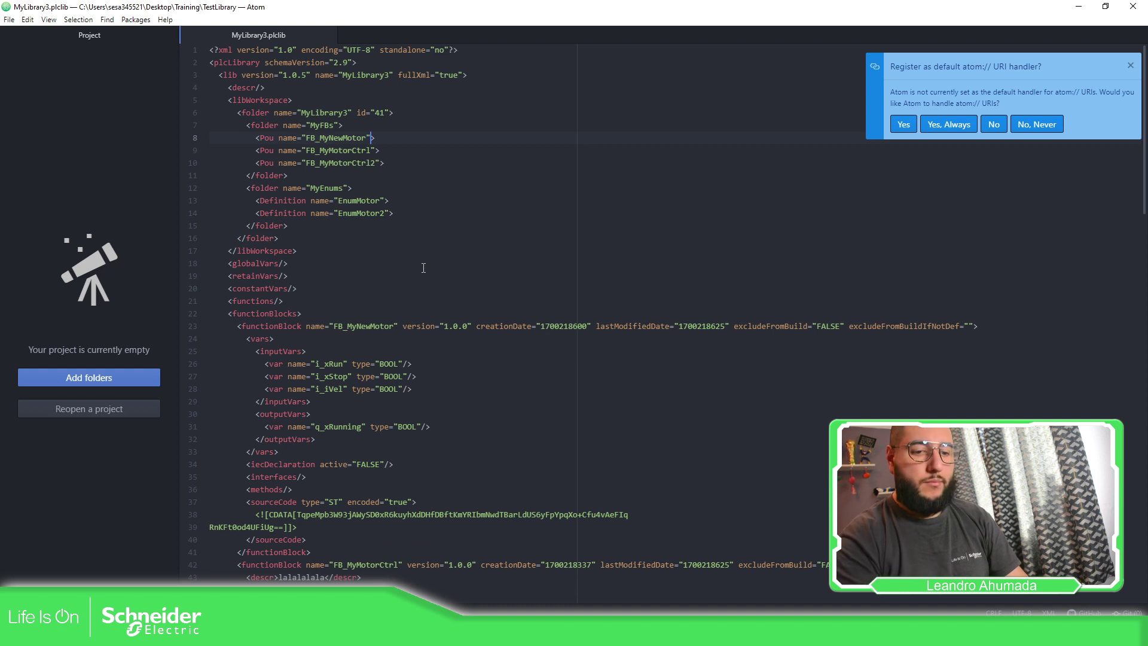
text(/)
key(Down)
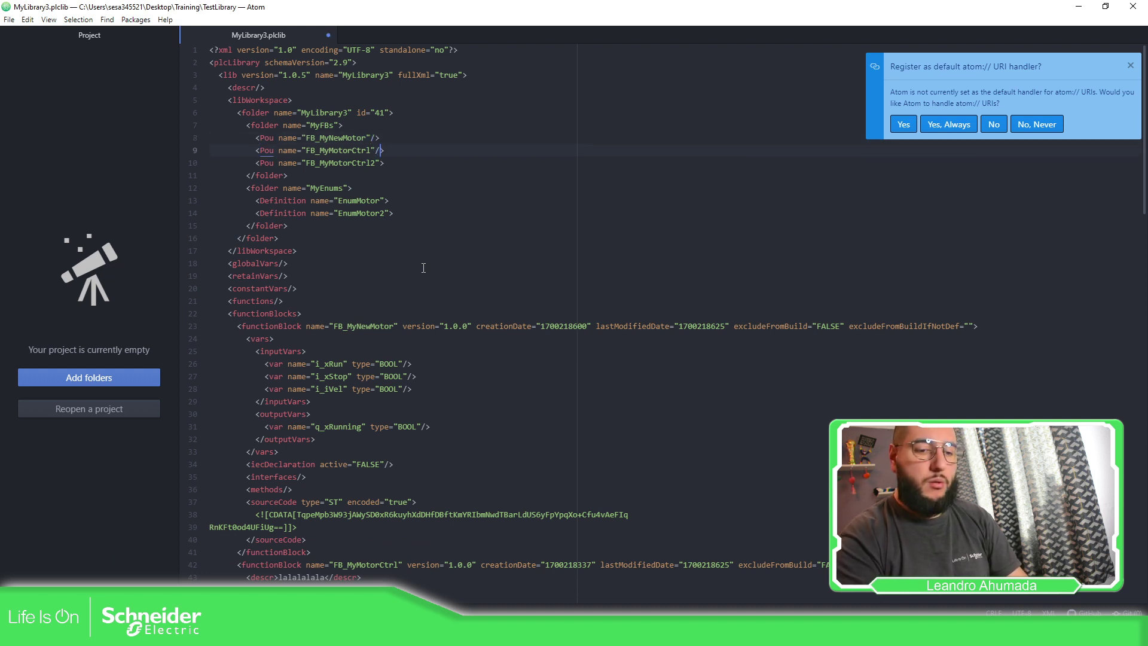
text(/)
key(Down)
text(/)
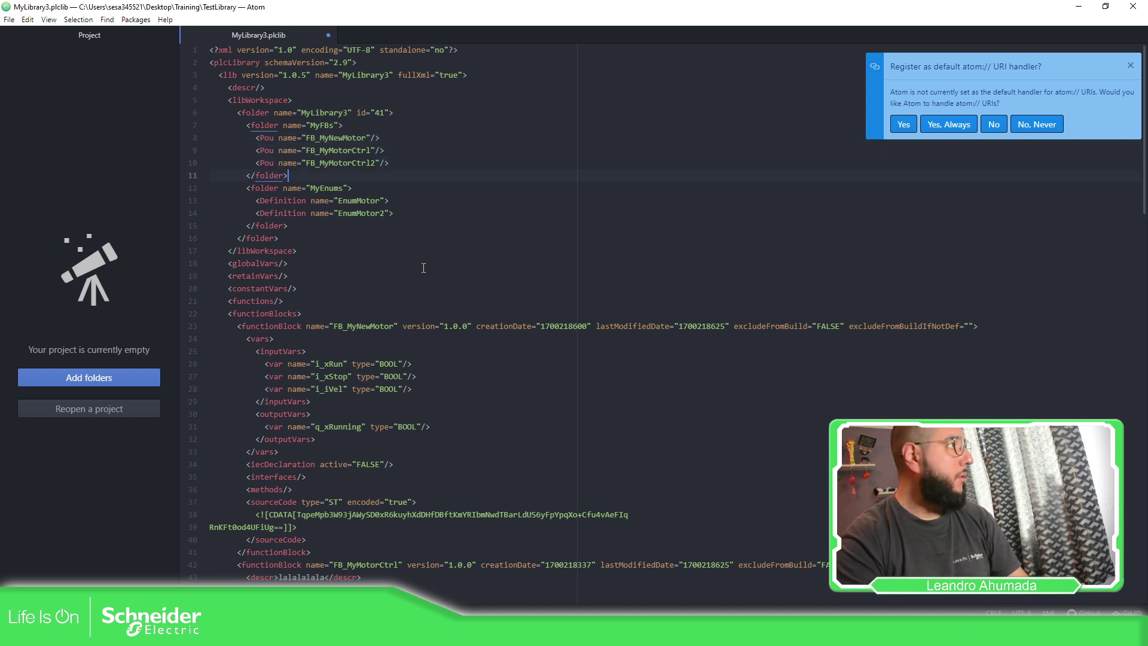
Close the EnumMotor and EnumMotor2 Definition tags in the MyEnums folder with "/" before the final bracket
key(Down)
key(Down)
key(Down)
text(/)
key(Down)
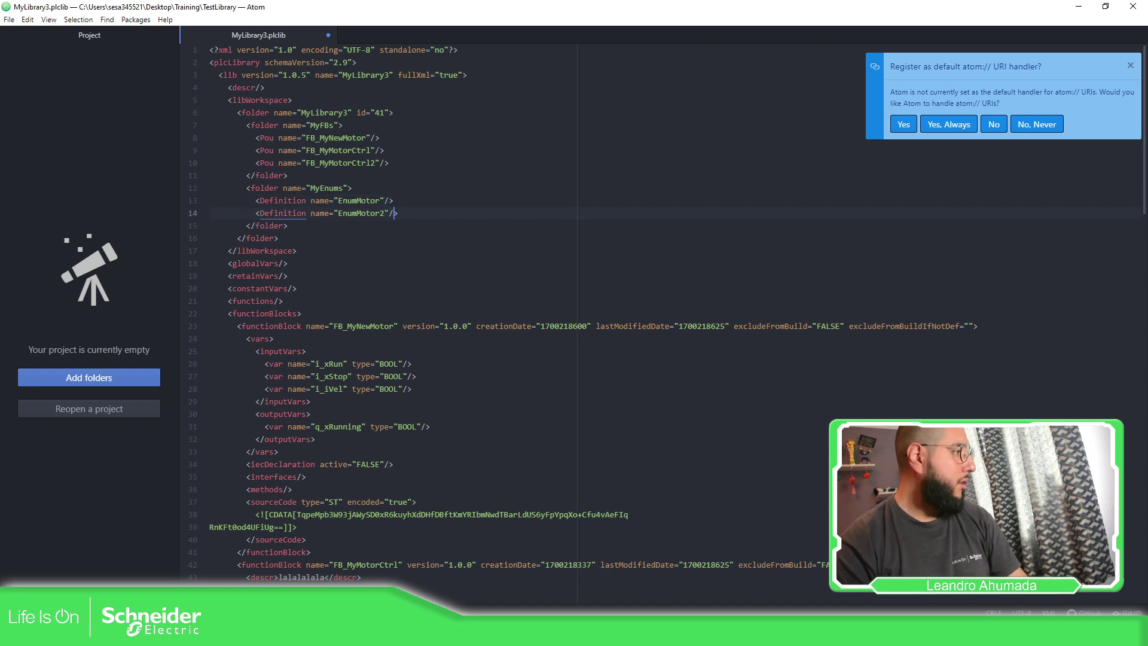
Underline the closing slashes of the FB_03, FB_04 and FB_05 Pou tags on the example slide and return to Atom
click(278, 634)
click(279, 568)
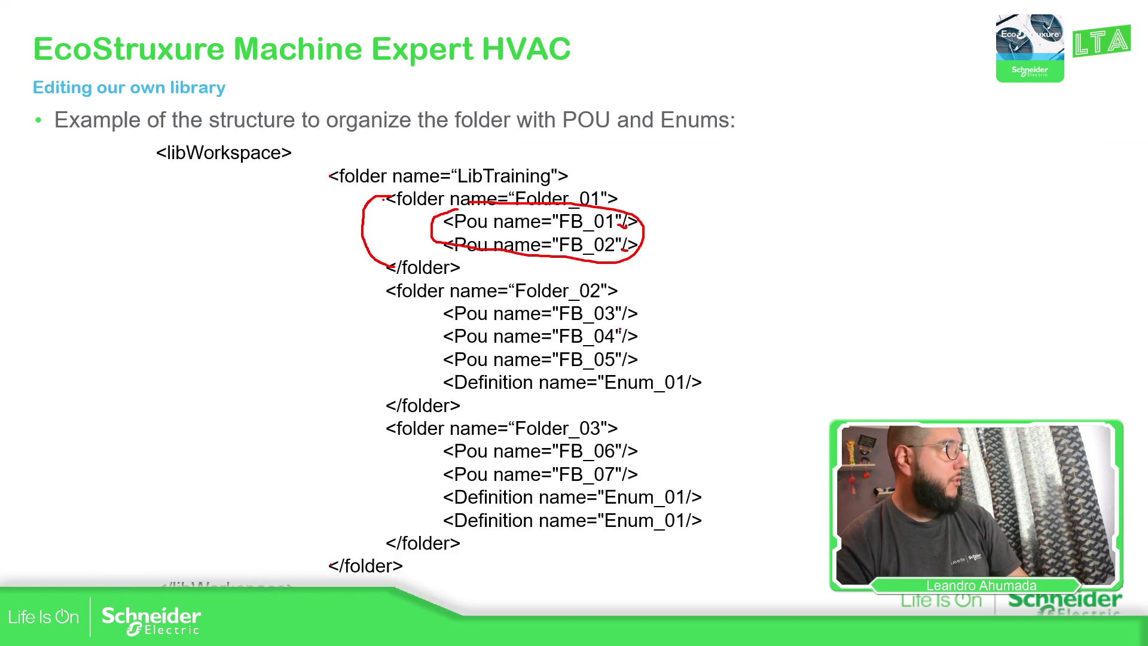
drag(619, 321, 627, 325)
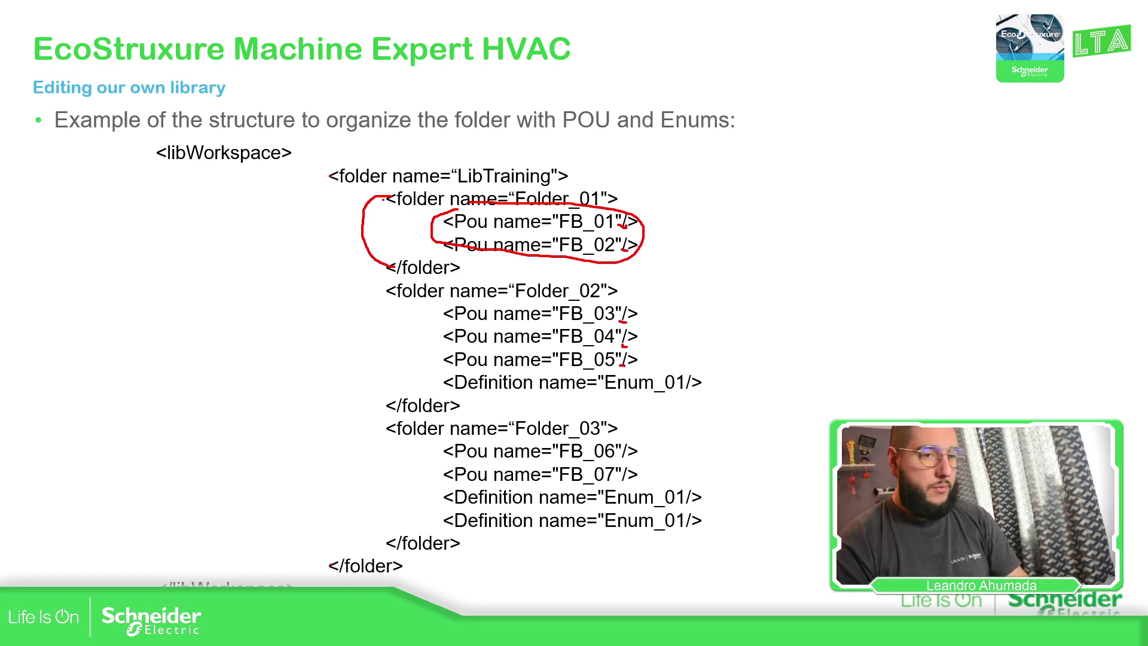
key(alt+Tab)
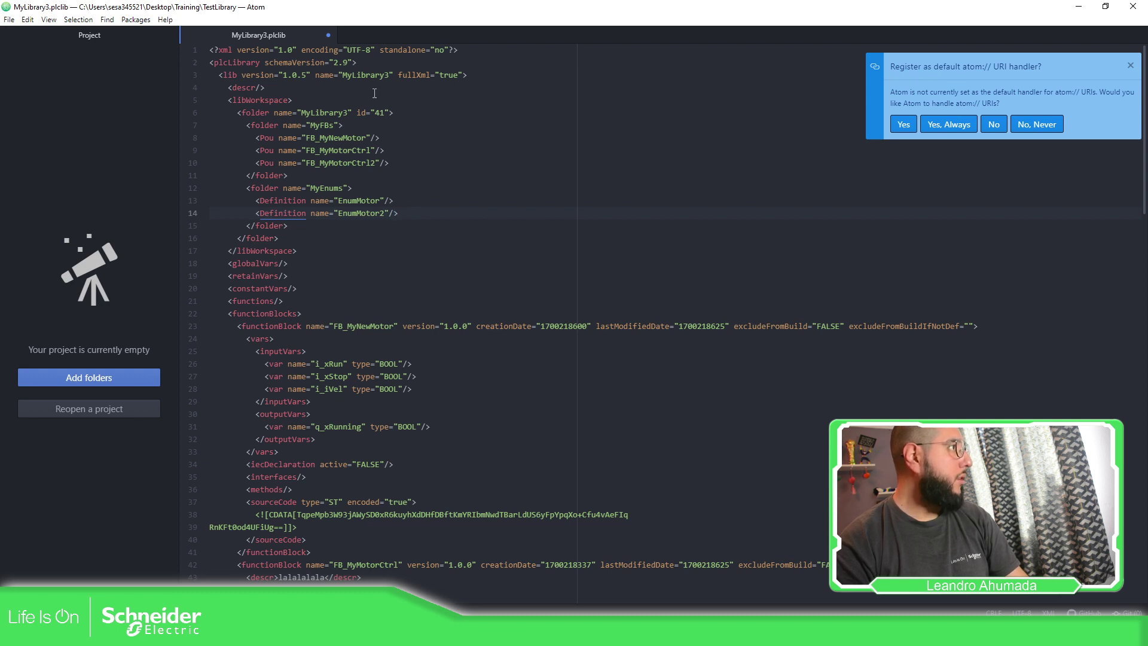
Save MyLibrary3.plclib and close Atom
click(9, 20)
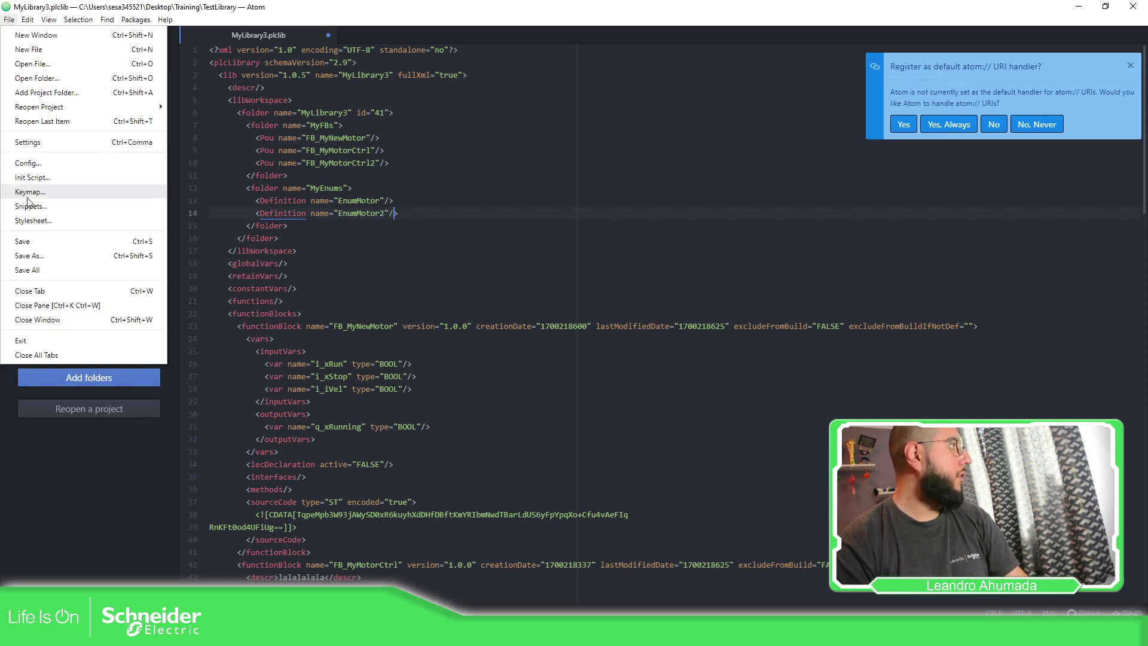
click(54, 241)
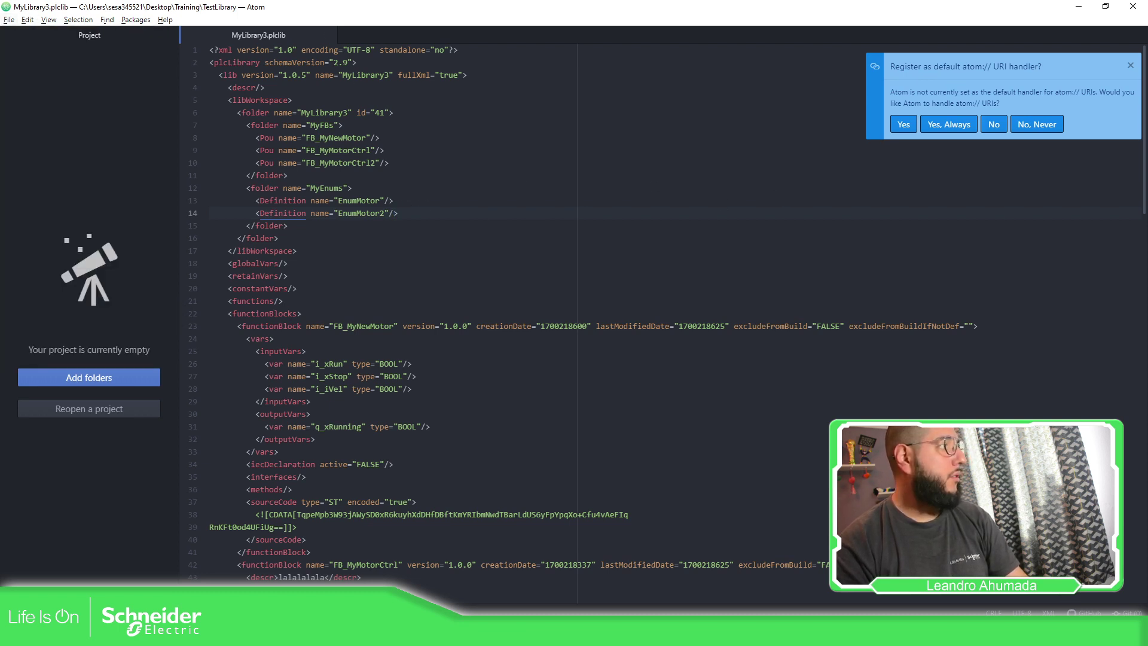
click(1133, 8)
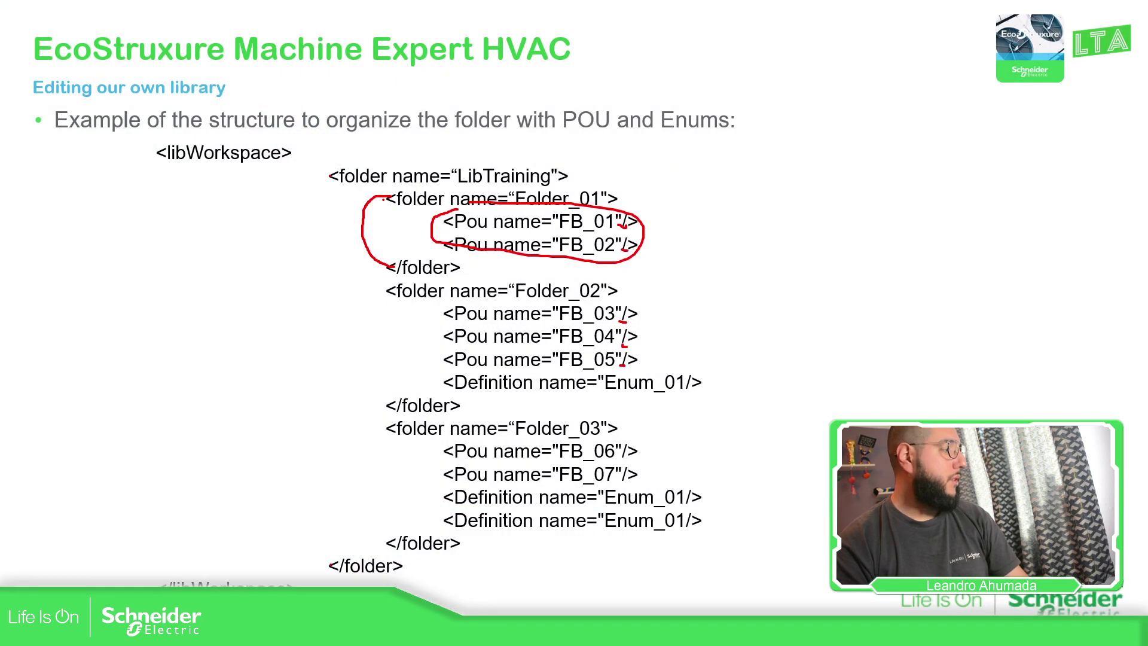
Switch to Machine Expert - HVAC, add MyLibrary3.plclib from the TestLibrary folder to the project libraries and close the library list
key(alt+Tab)
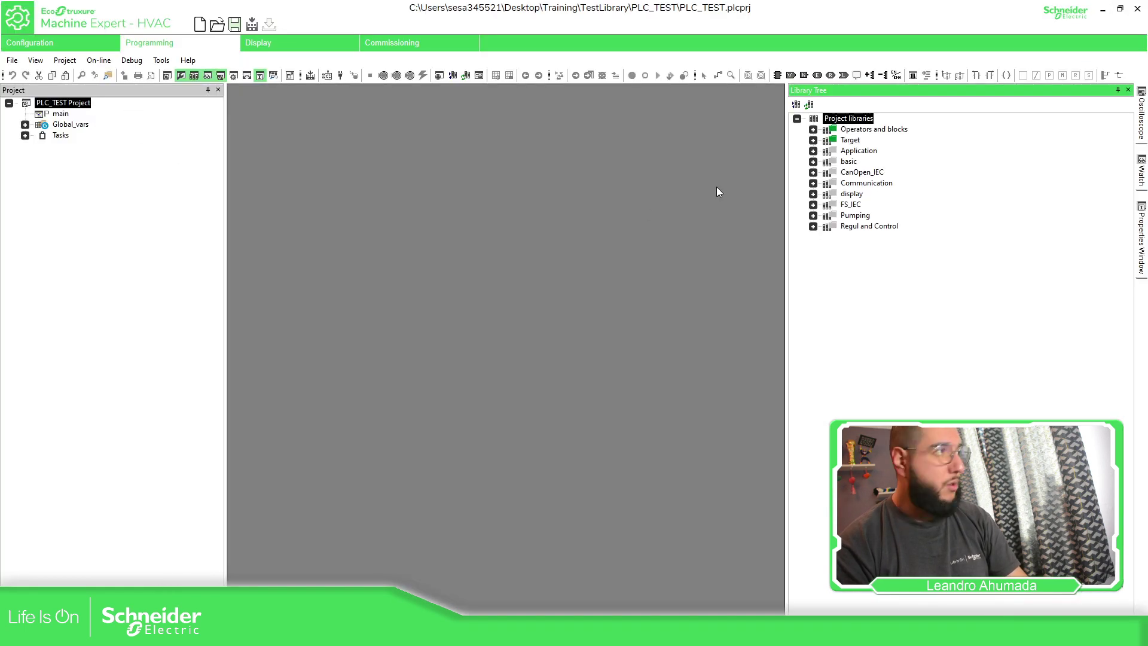
click(795, 104)
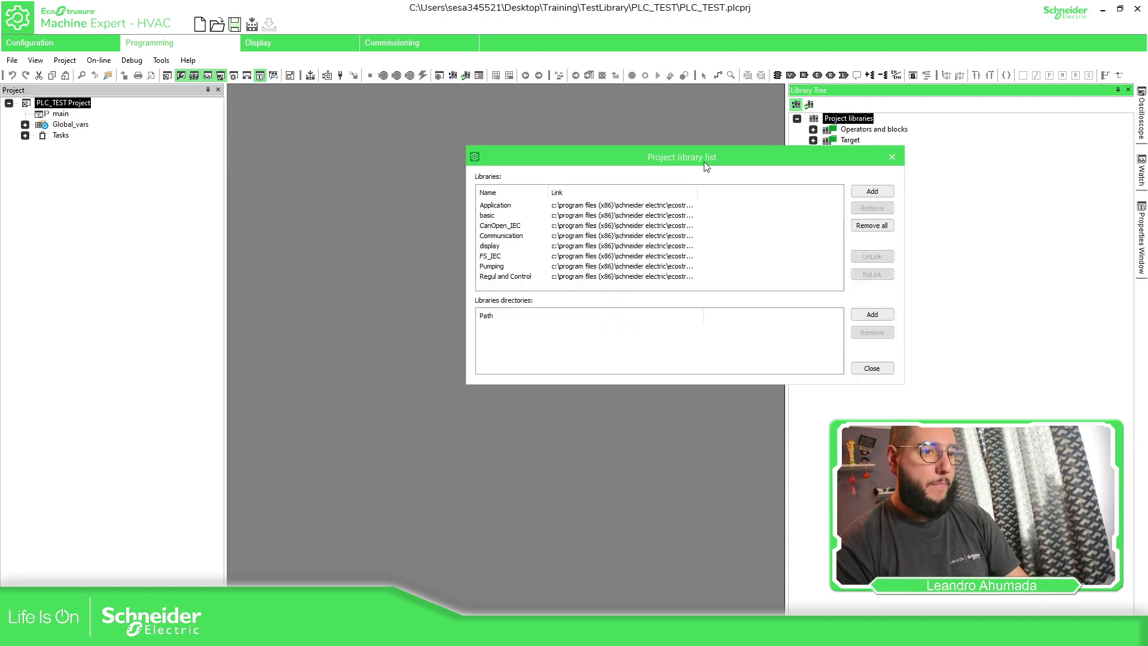
drag(706, 167, 496, 118)
click(660, 141)
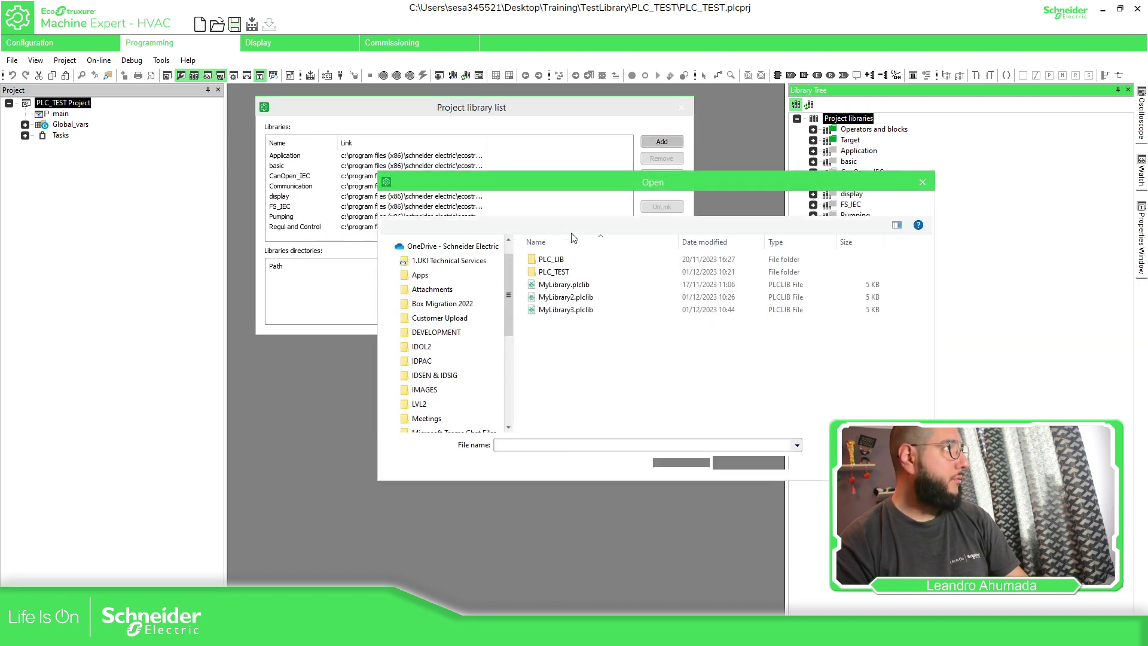
click(568, 310)
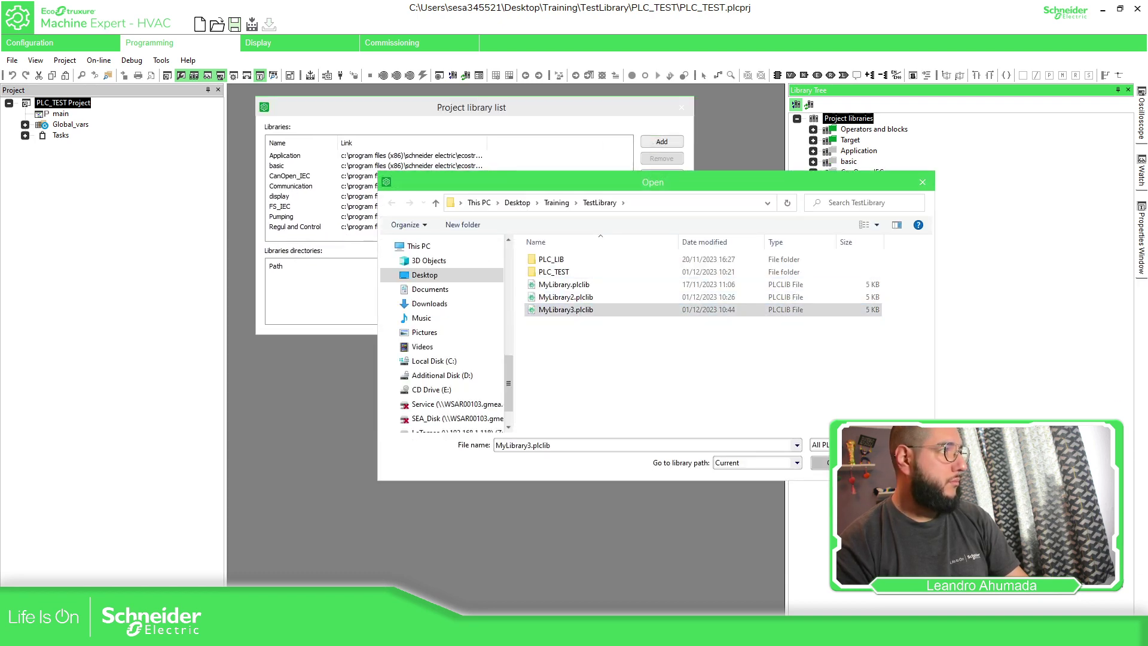
key(Return)
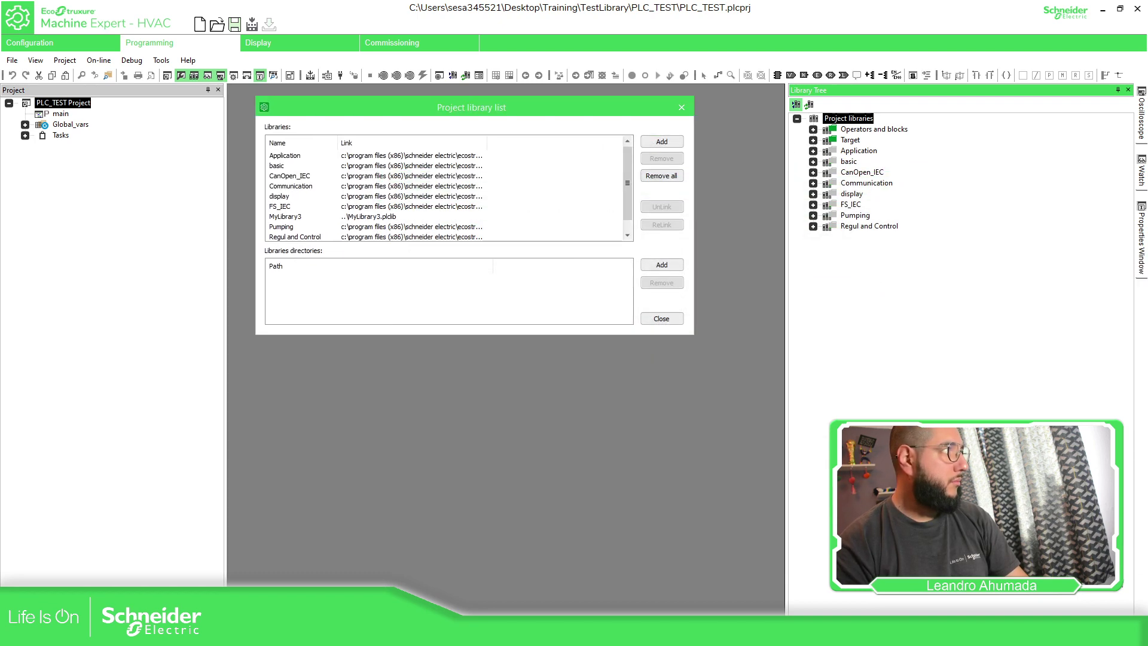
click(660, 321)
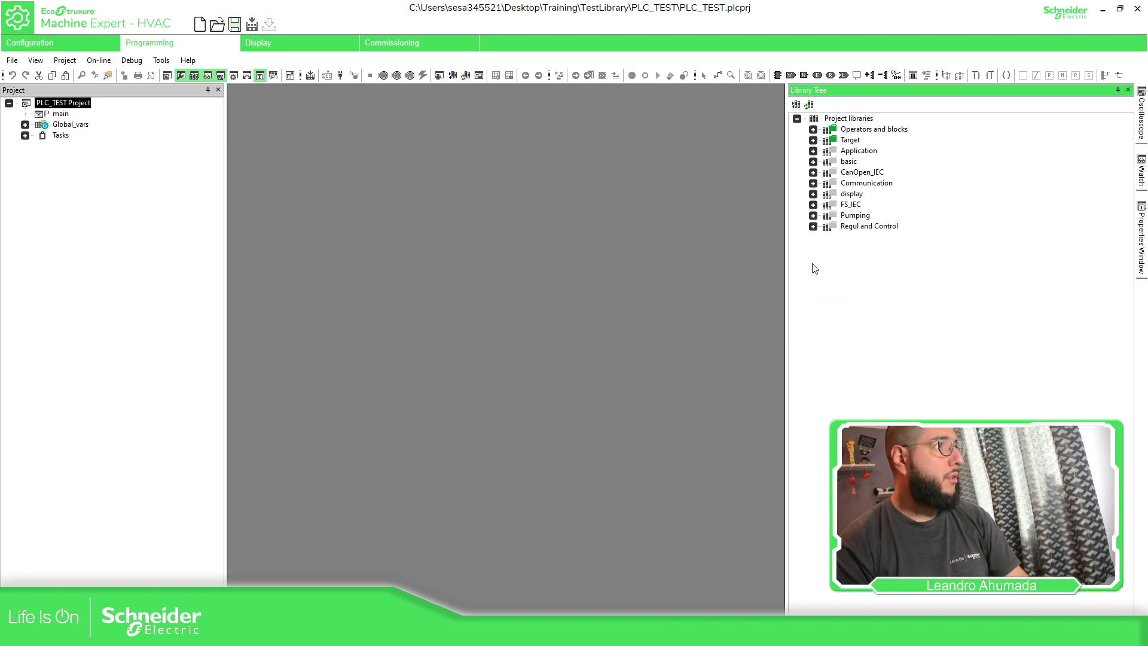
Expand MyLibrary3 in the library tree and check the contents of its MyEnums and MyFBs folders
click(813, 215)
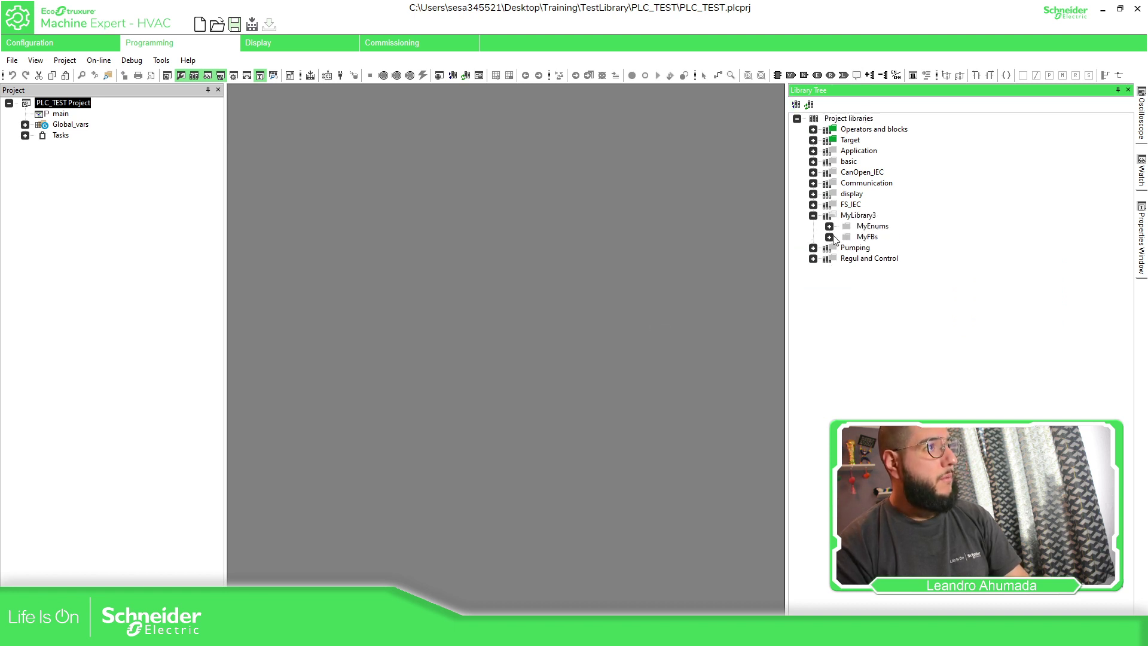
click(829, 237)
click(829, 226)
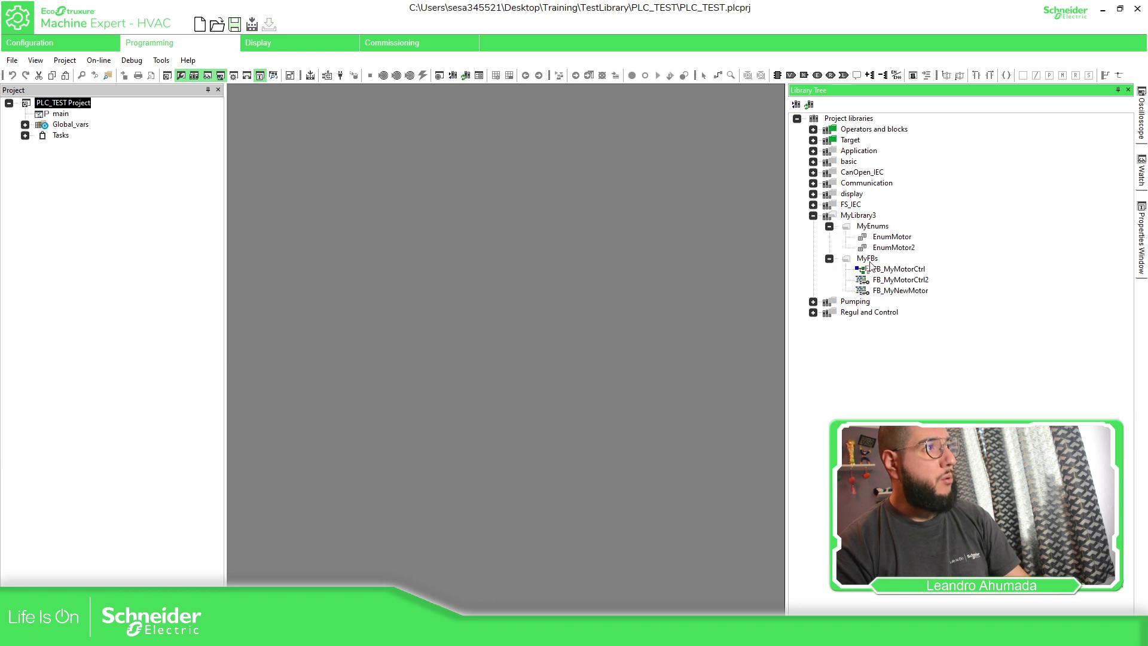
click(869, 260)
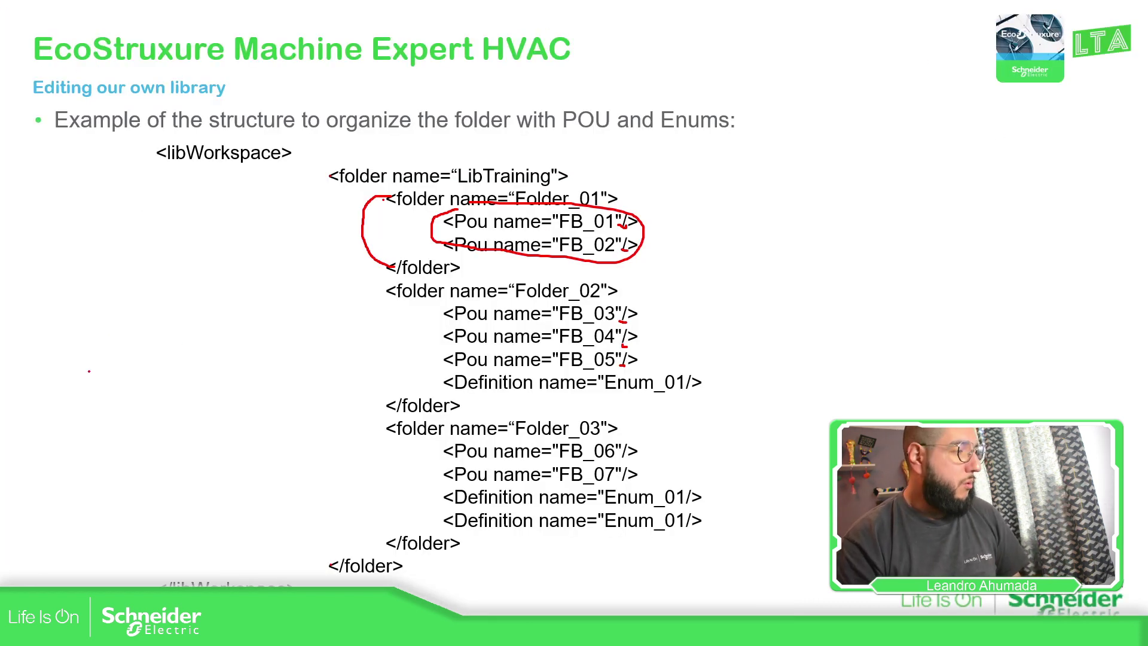
Erase all ink on the example slide, bracket the Folder_01 block in red pen and underline the start and closing slash of its FB_01 tag
click(69, 631)
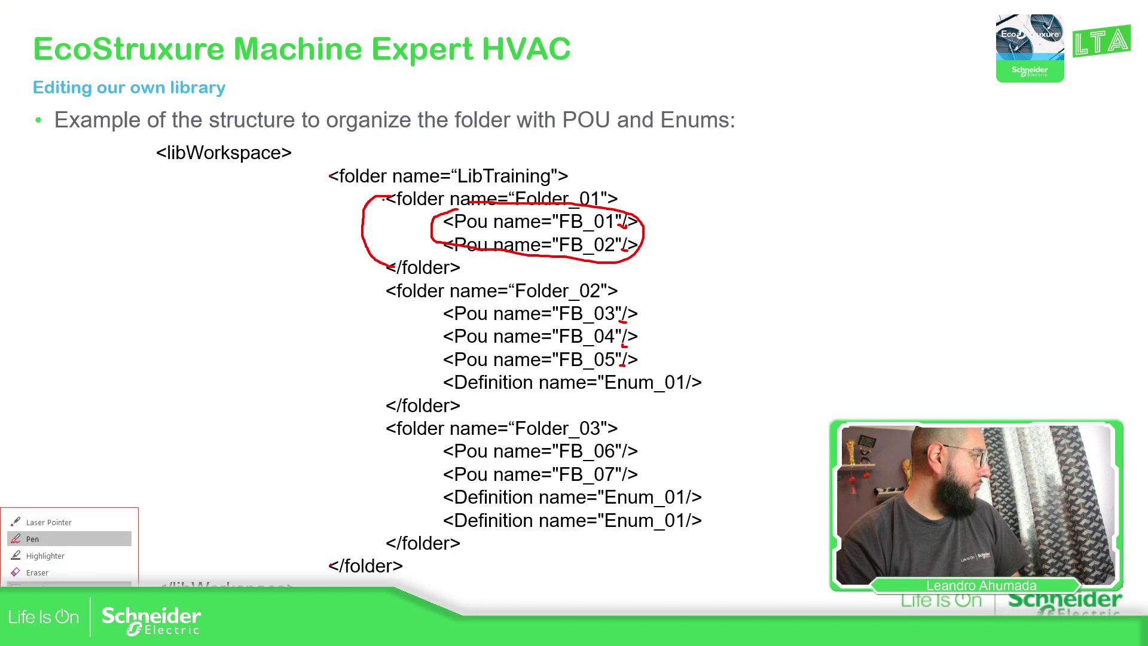
click(48, 588)
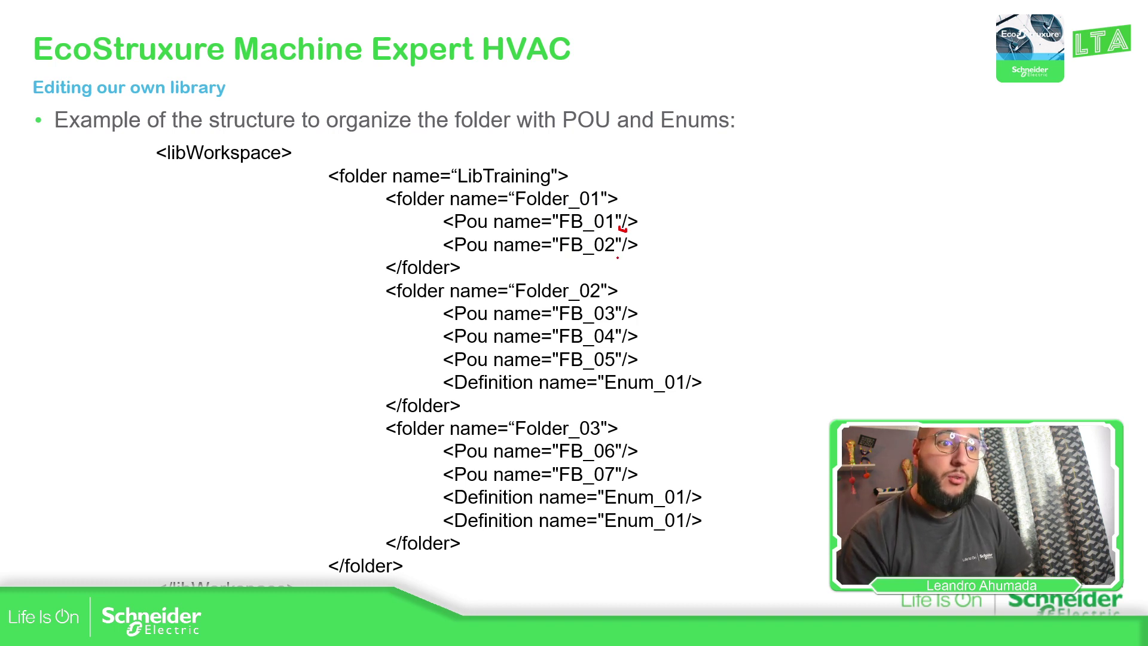
drag(377, 200, 383, 269)
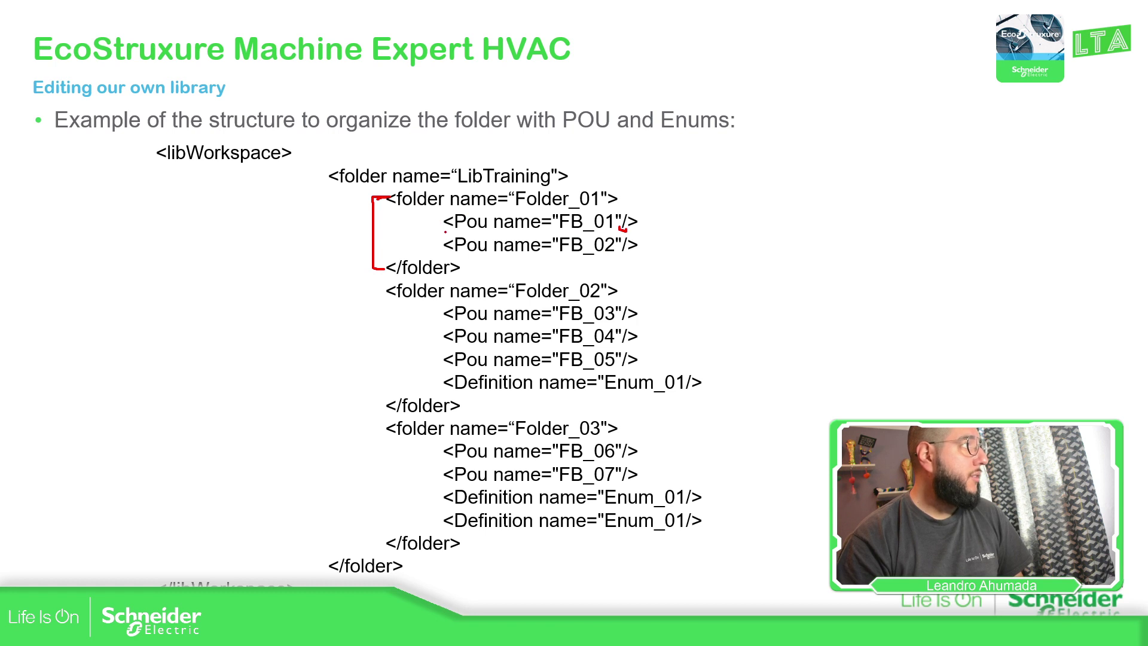
drag(444, 223, 487, 237)
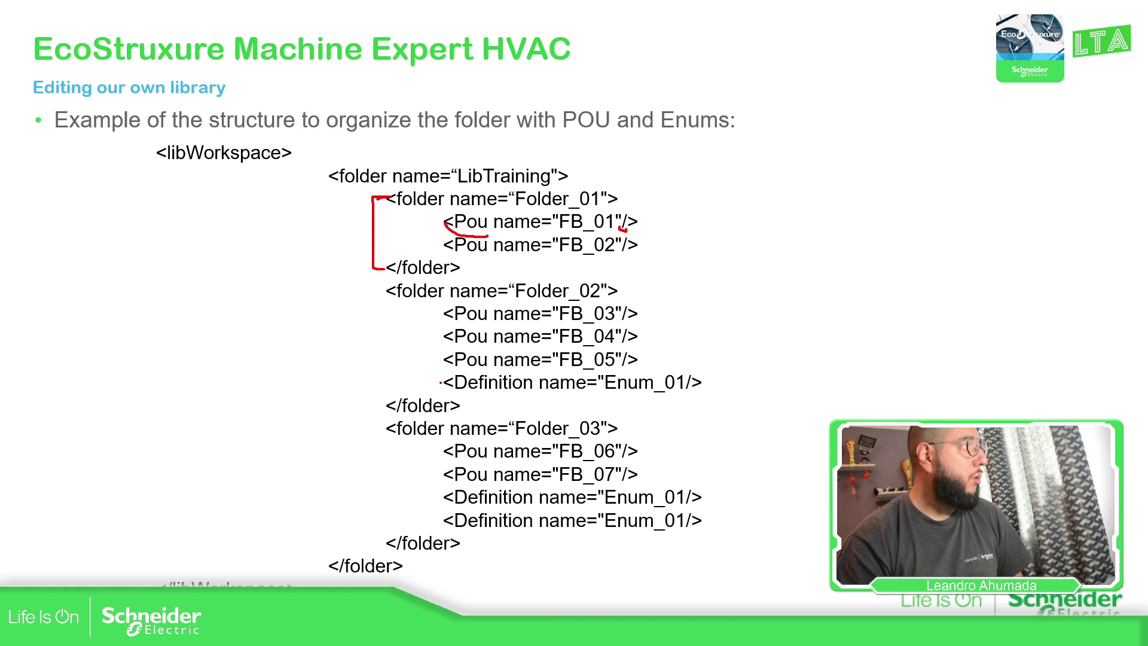